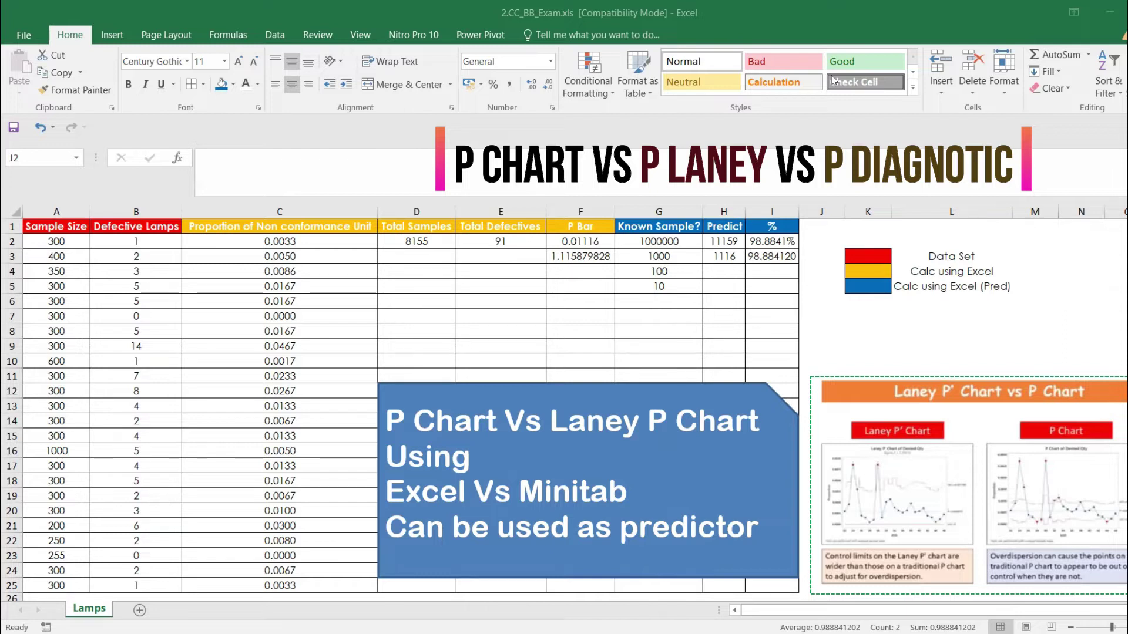
- Examine the Sample Size values in rows 2 to 25 and the matching Defective Lamps counts
click(880, 251)
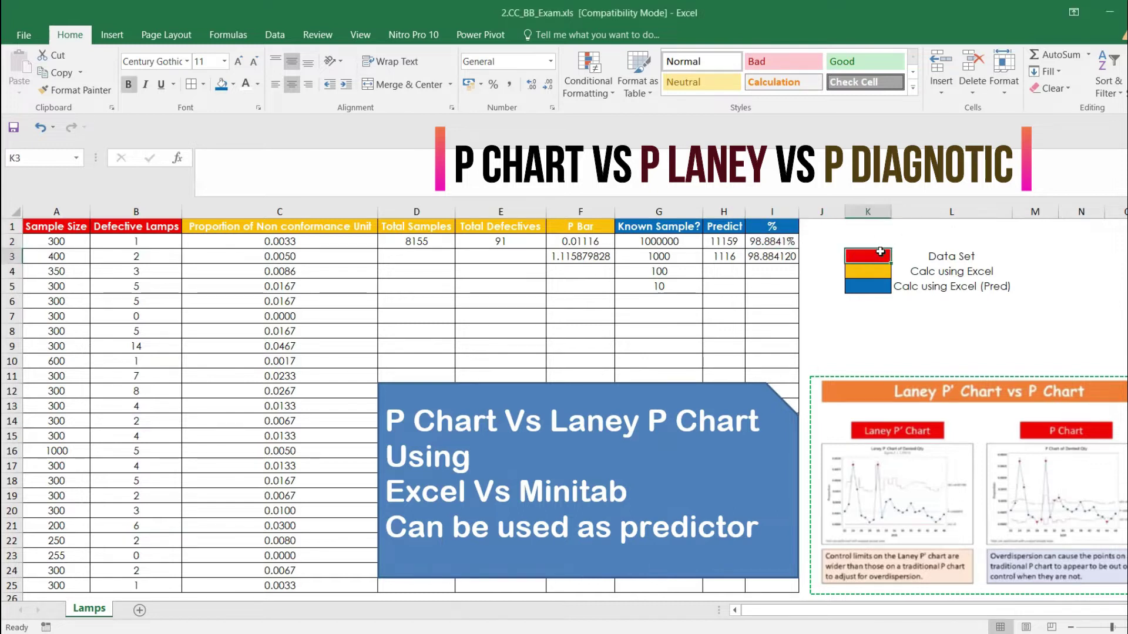
click(65, 243)
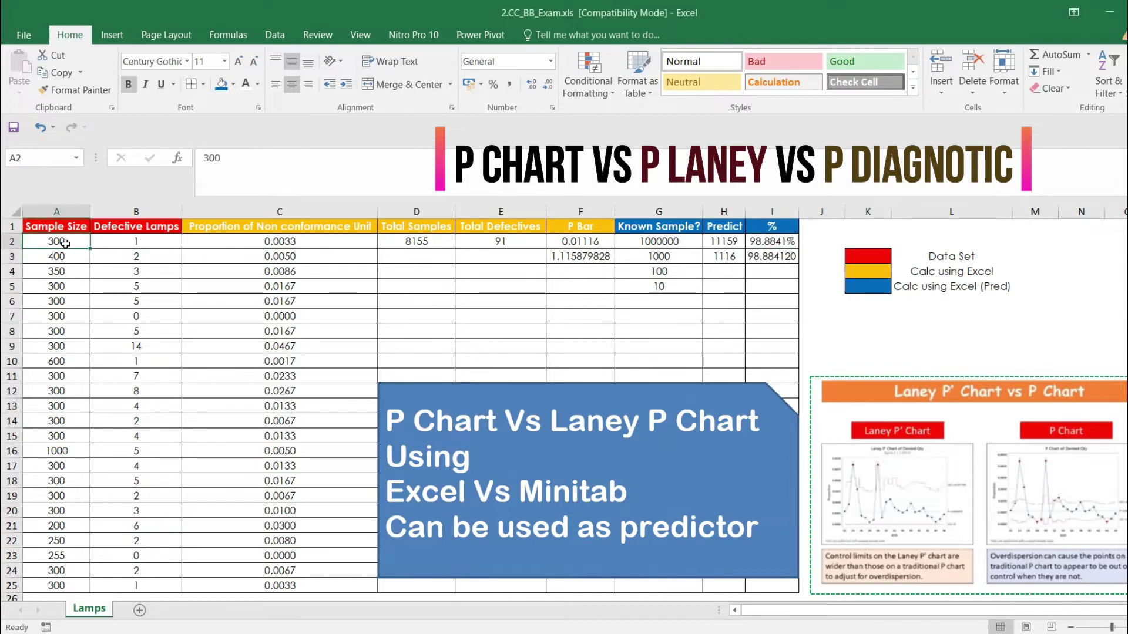
key(Down)
key(Down)
key(Down)
key(Down)
key(Down)
key(Down)
key(Down)
key(Down)
key(Down)
key(Down)
key(Down)
key(Down)
key(Down)
key(Down)
key(Down)
key(Down)
key(Down)
key(Down)
key(Down)
key(Down)
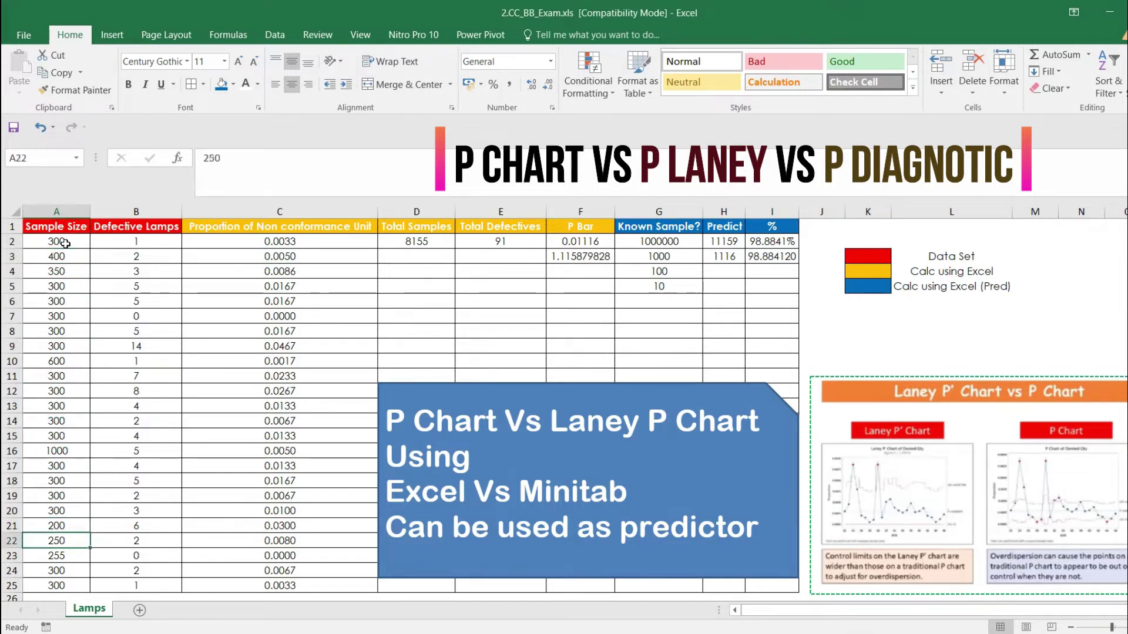
key(Down)
key(Down)
key(Down)
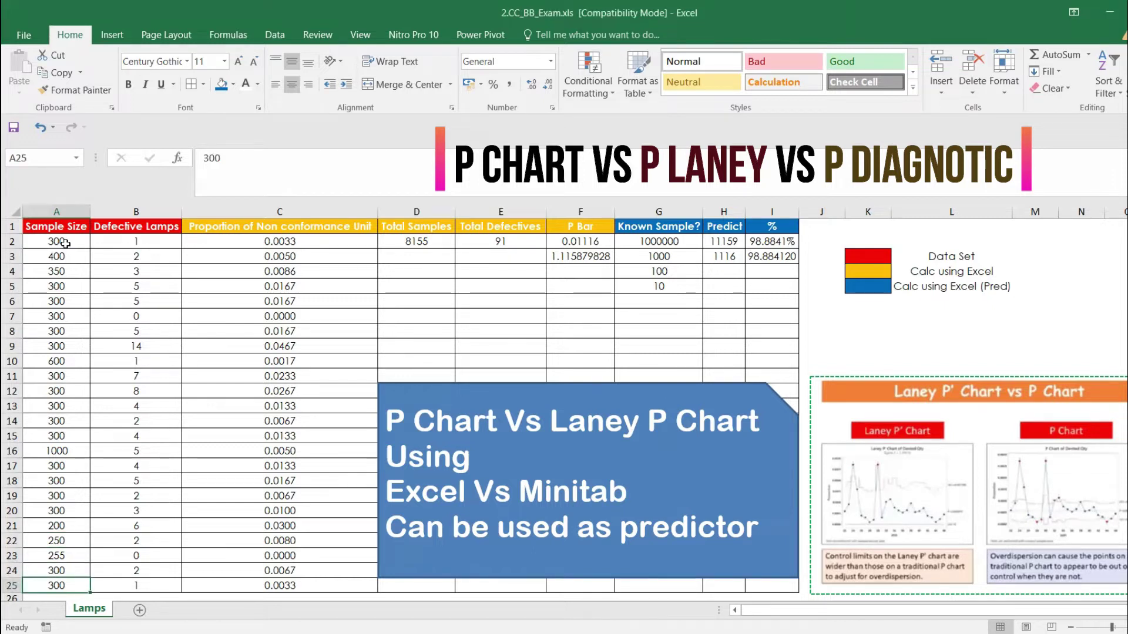
key(Up)
key(Up)
key(Up)
key(Up)
key(Up)
key(Up)
key(Up)
key(Up)
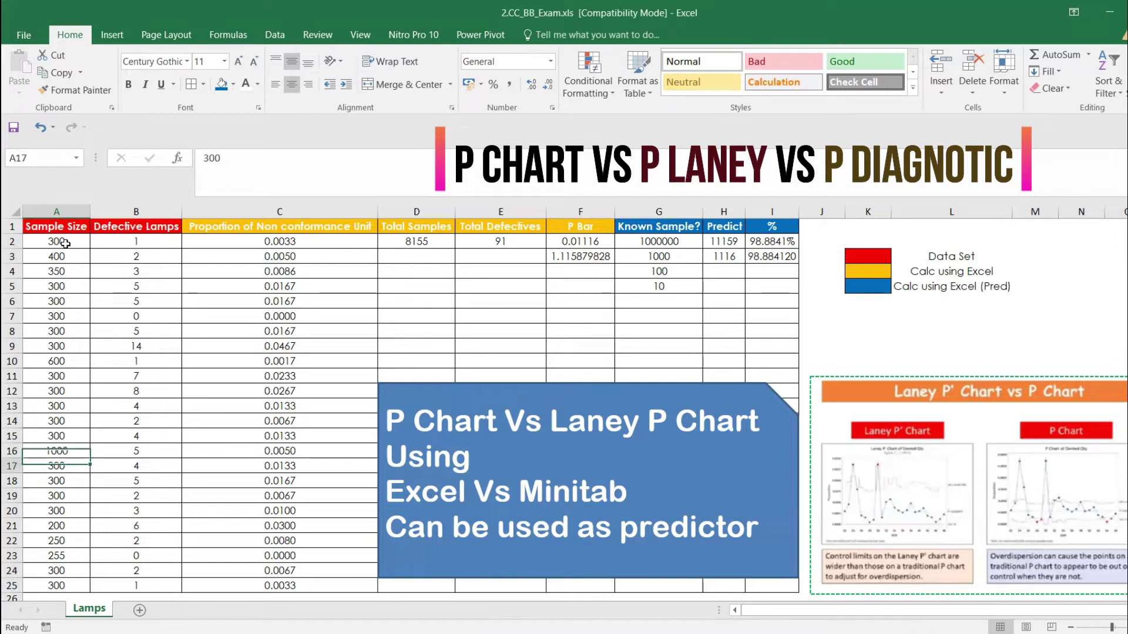
key(Down)
key(Down)
key(Down)
key(Down)
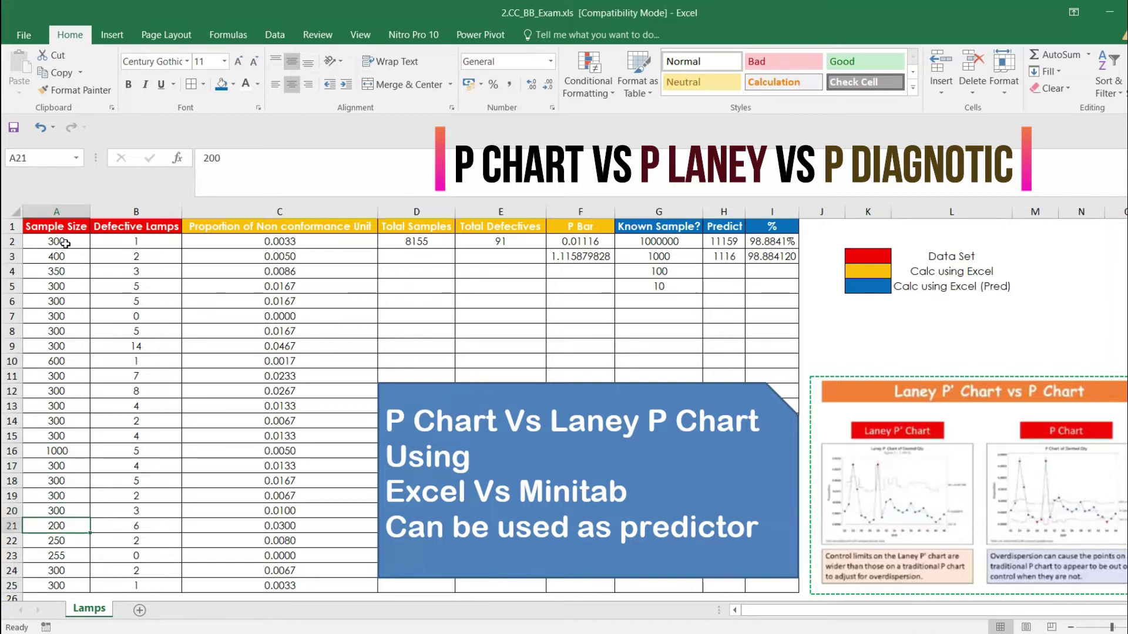
key(Right)
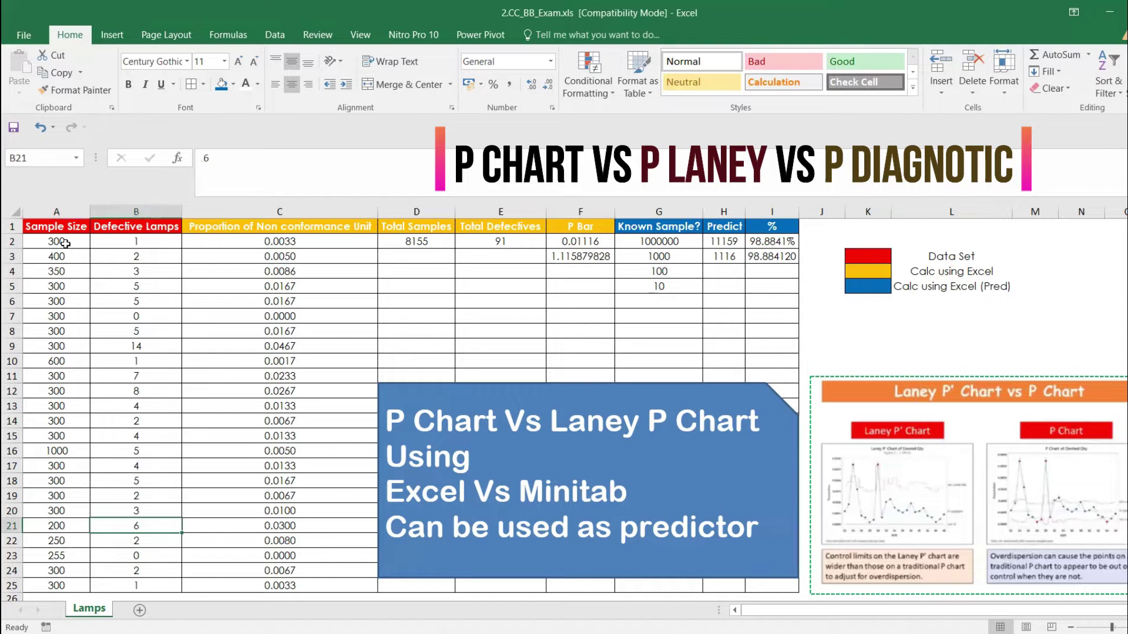
click(130, 237)
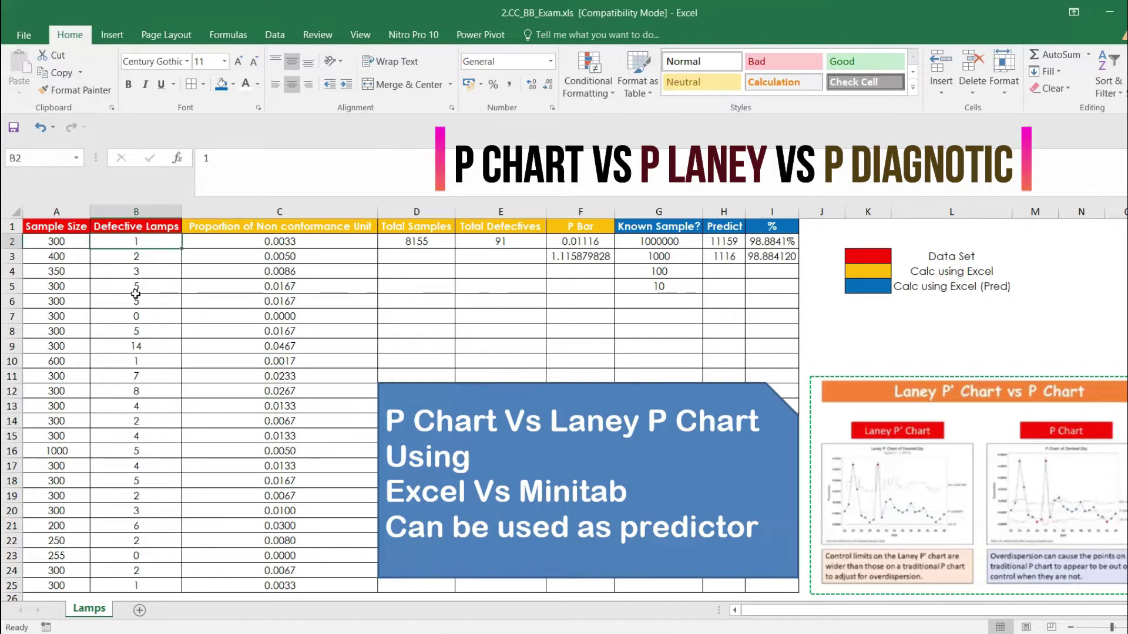
key(Right)
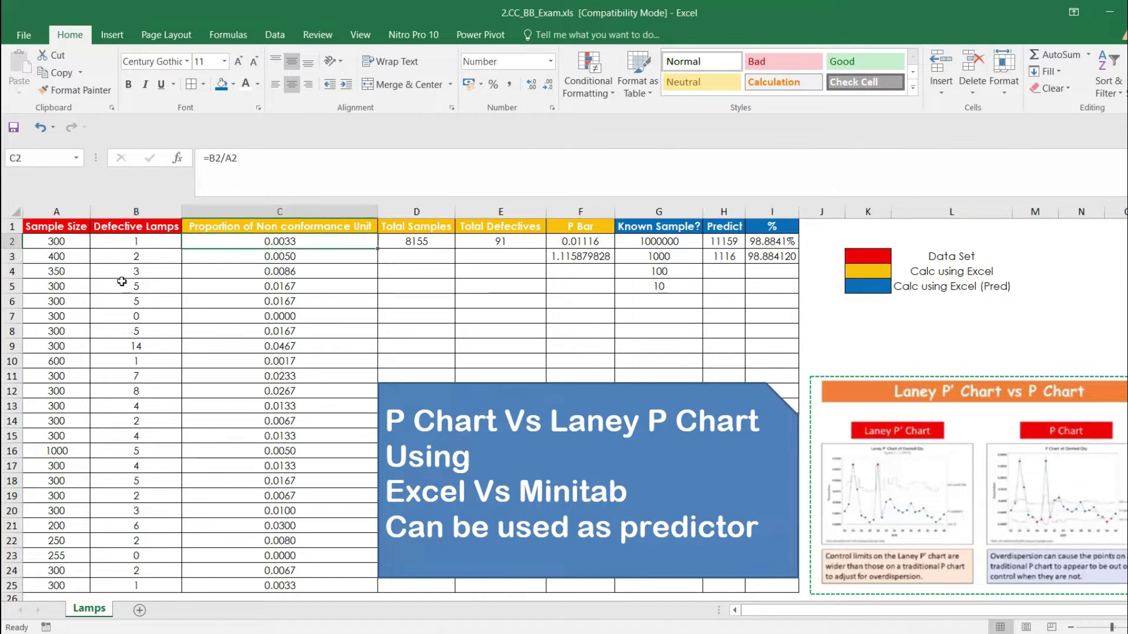
click(64, 256)
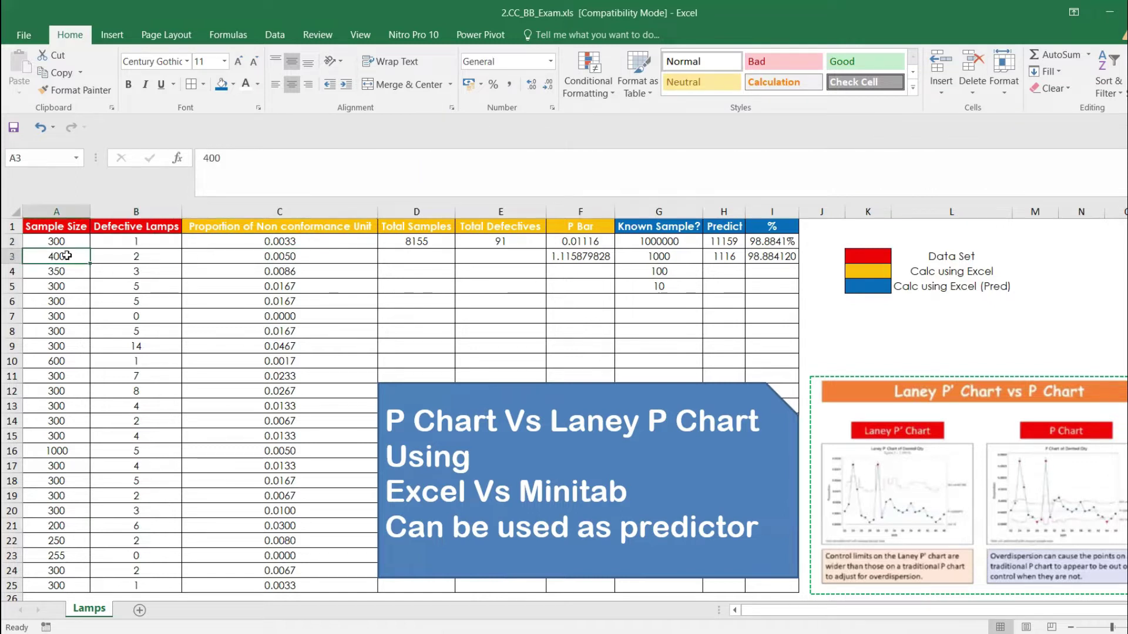
click(121, 255)
click(128, 273)
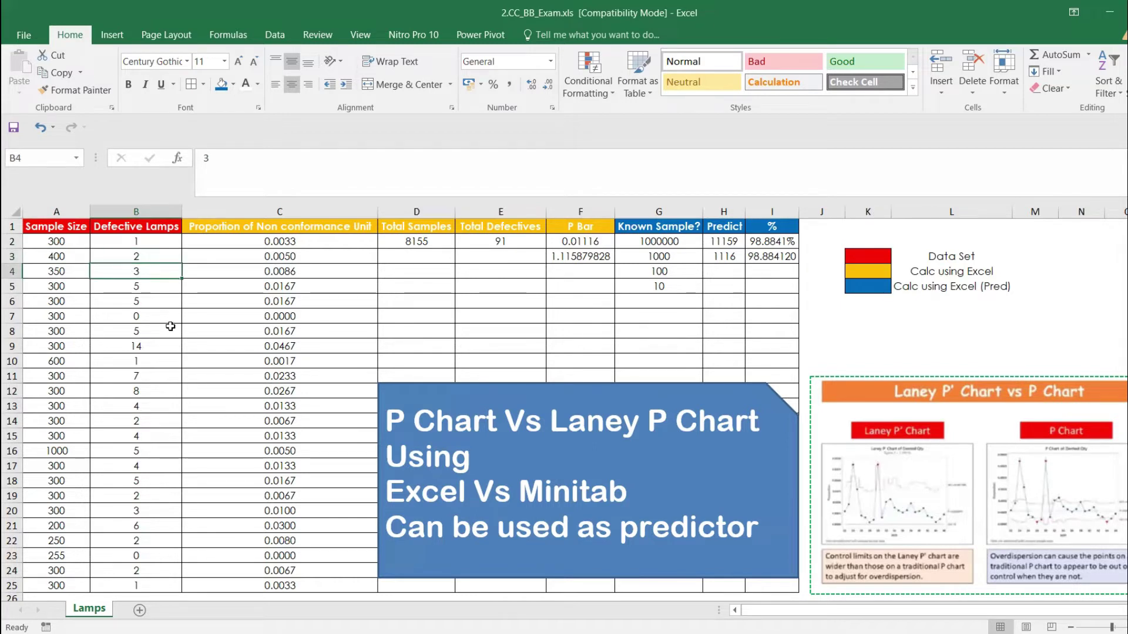
- Clear all calculated values below the Proportion of Non conformance Unit header
click(225, 242)
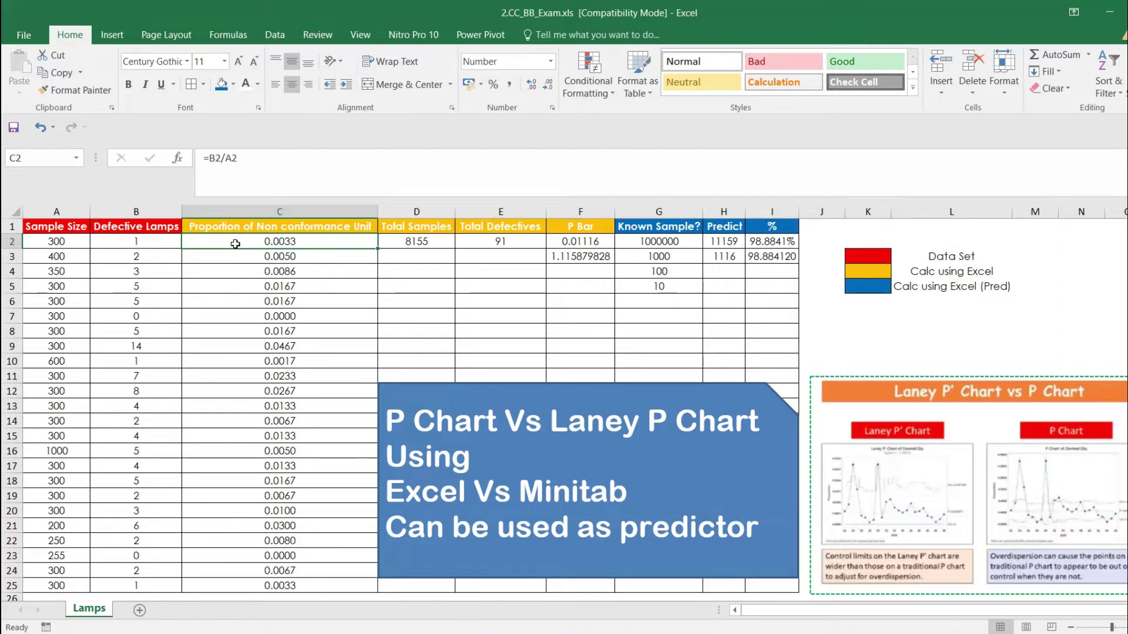
key(ctrl+shift+Down)
key(Delete)
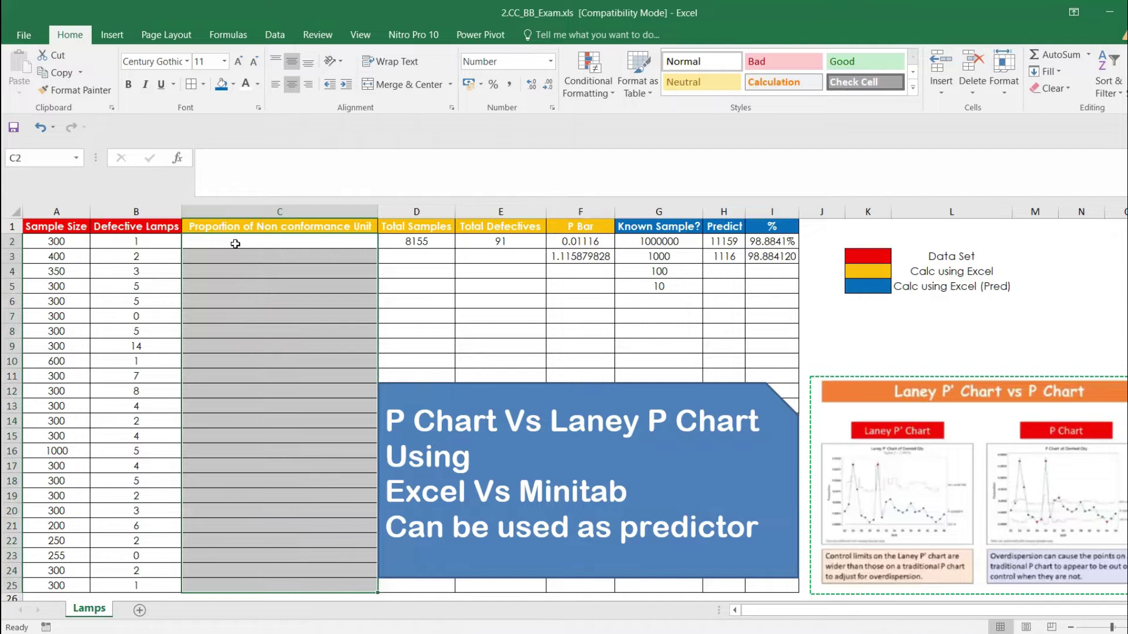
- Calculate the proportion of non-conforming units with =B2/A2 in C2 and fill the formula down to row 25
click(235, 244)
text(=)
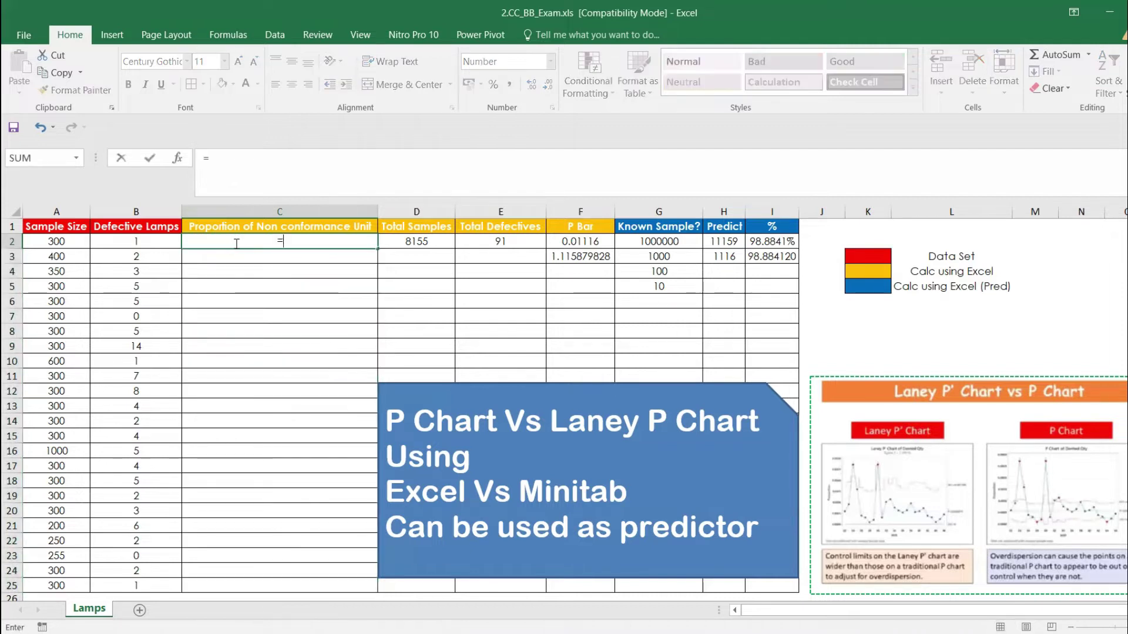
click(159, 241)
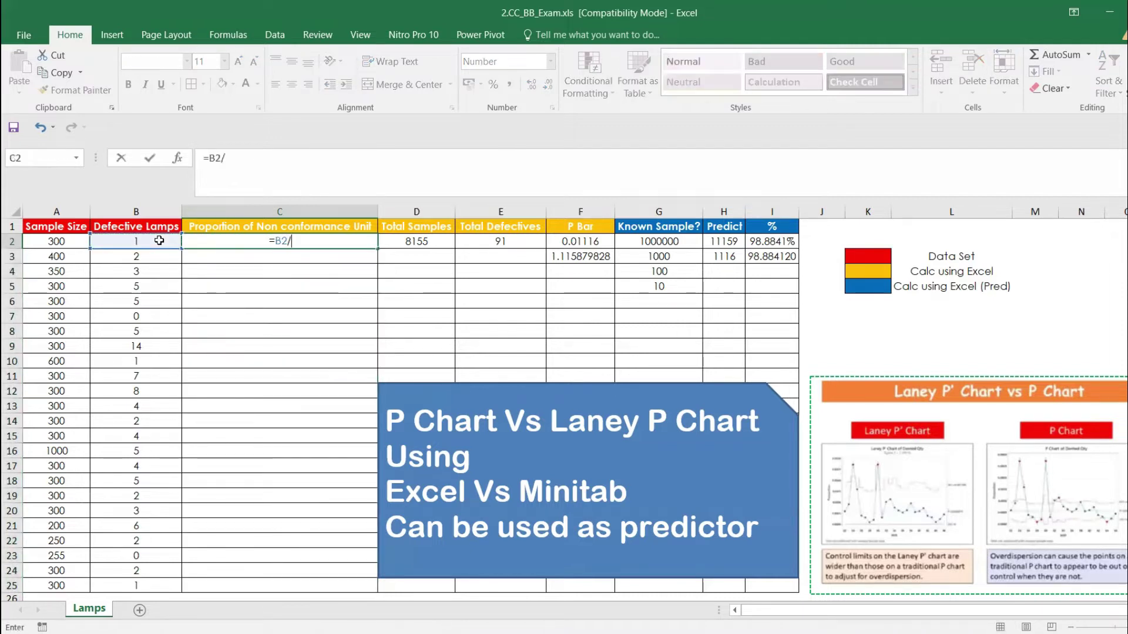
text(/)
click(69, 241)
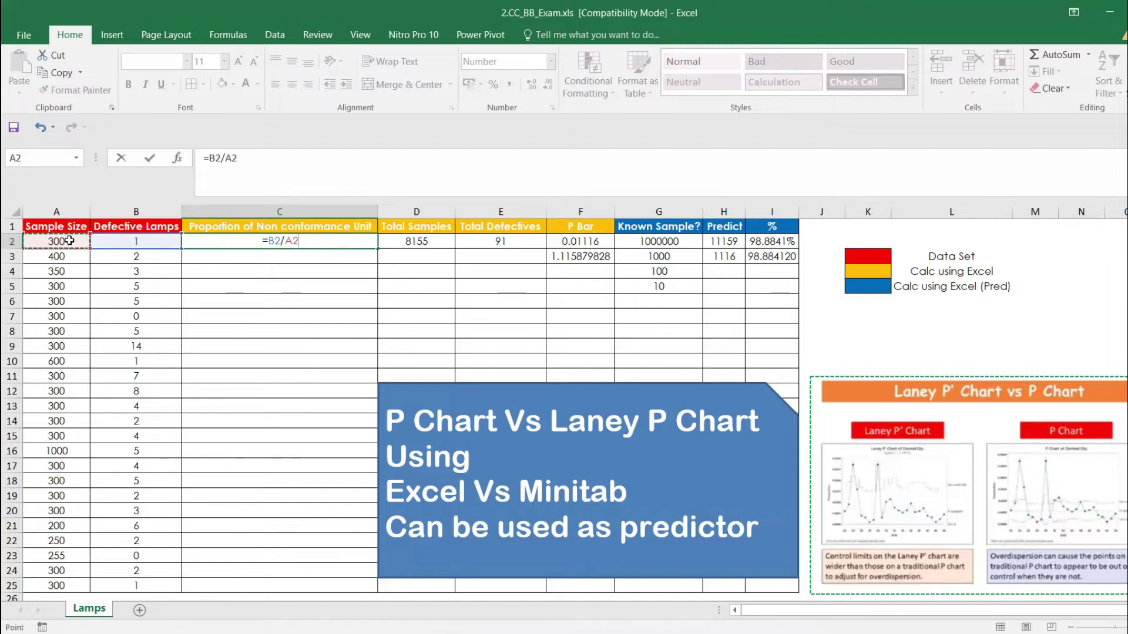
key(Return)
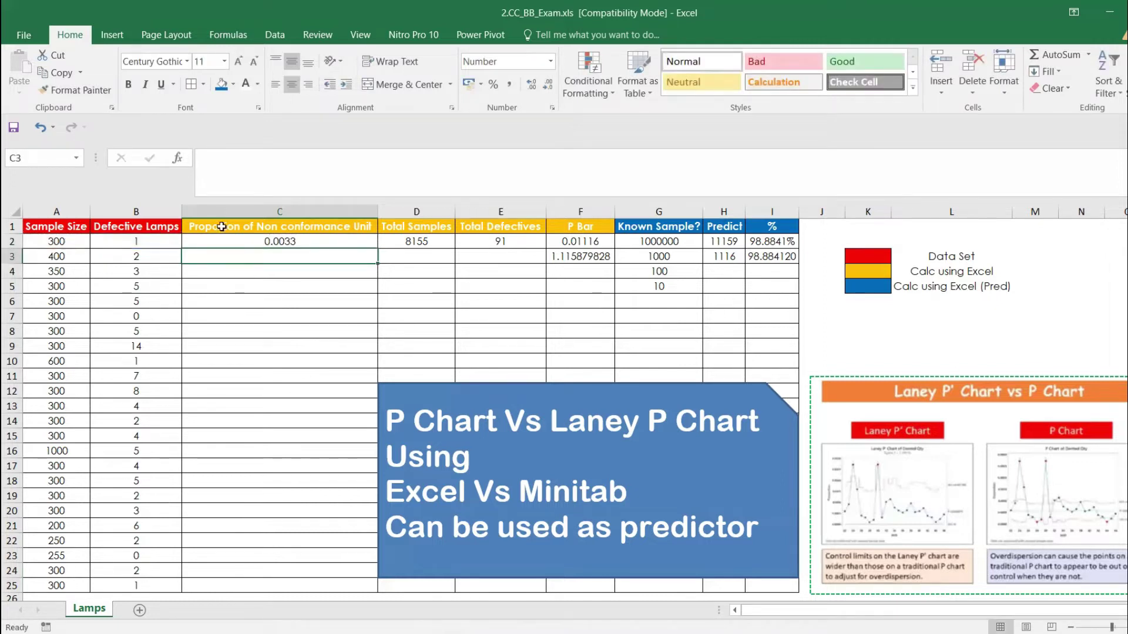
click(268, 239)
double_click(378, 246)
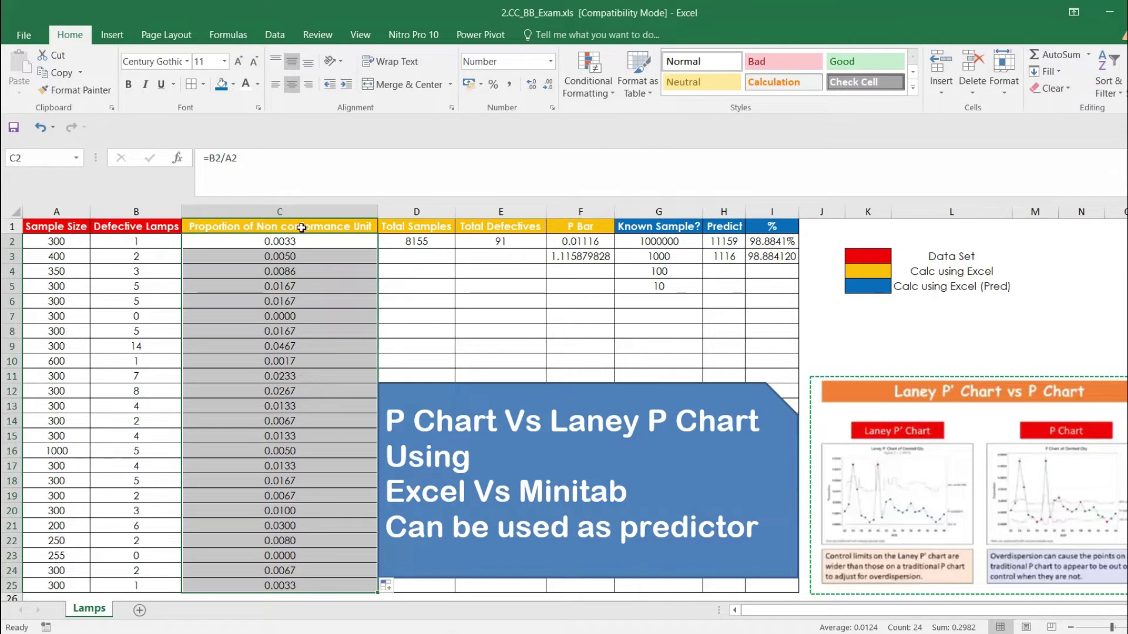
- Examine the proportion column and the formulas behind Total Samples, Total Defectives and both P Bar cells
click(299, 212)
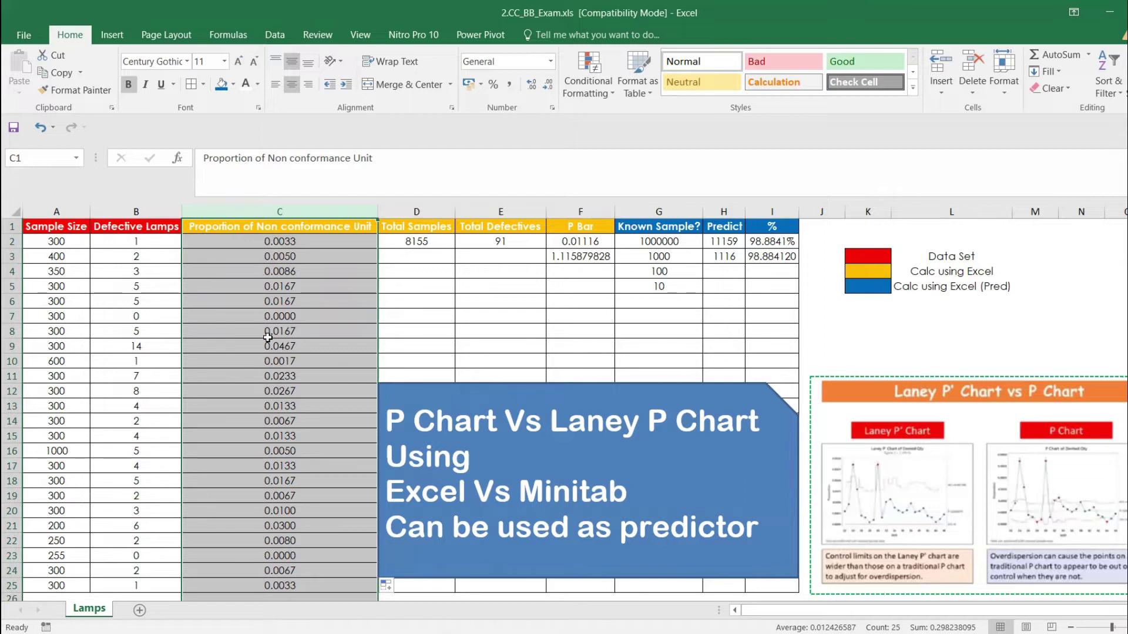
click(413, 241)
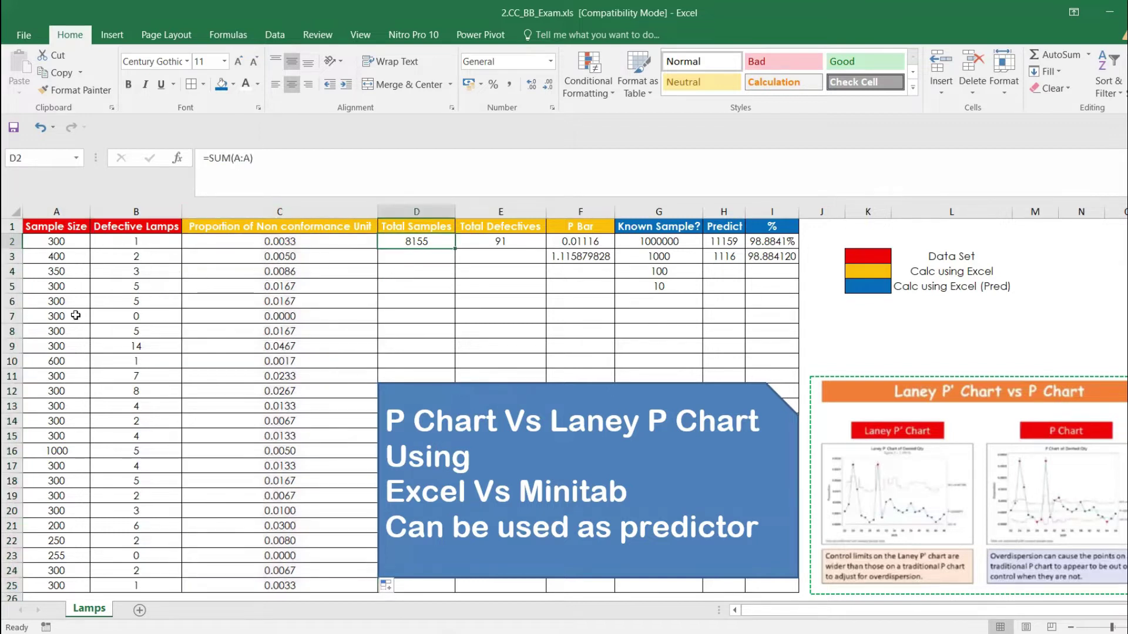
click(482, 242)
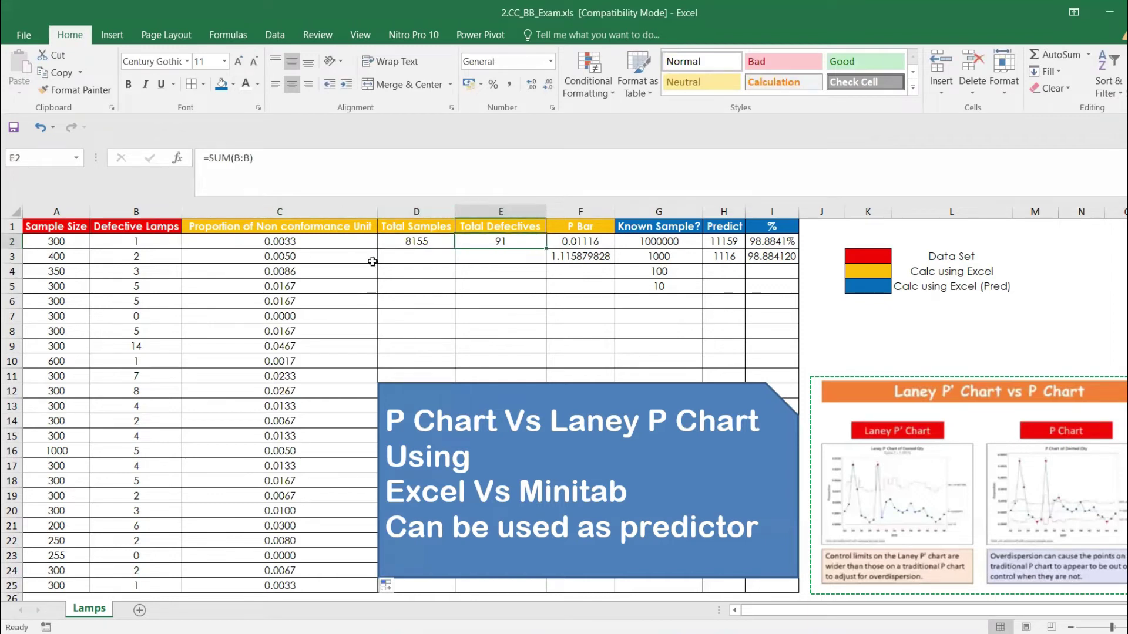
click(571, 240)
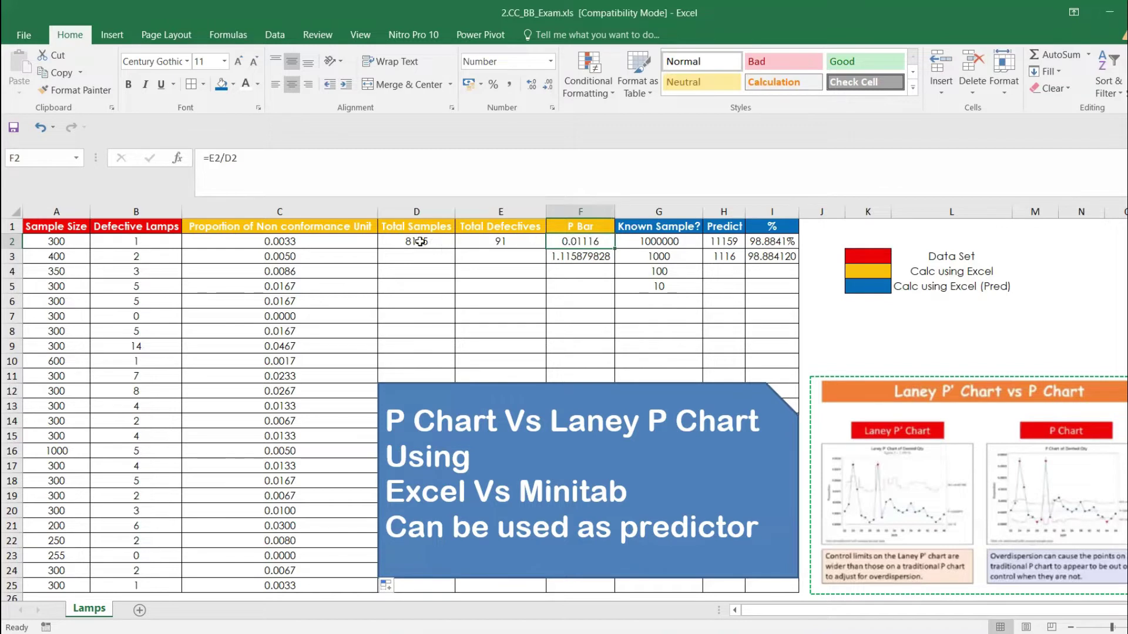
click(51, 219)
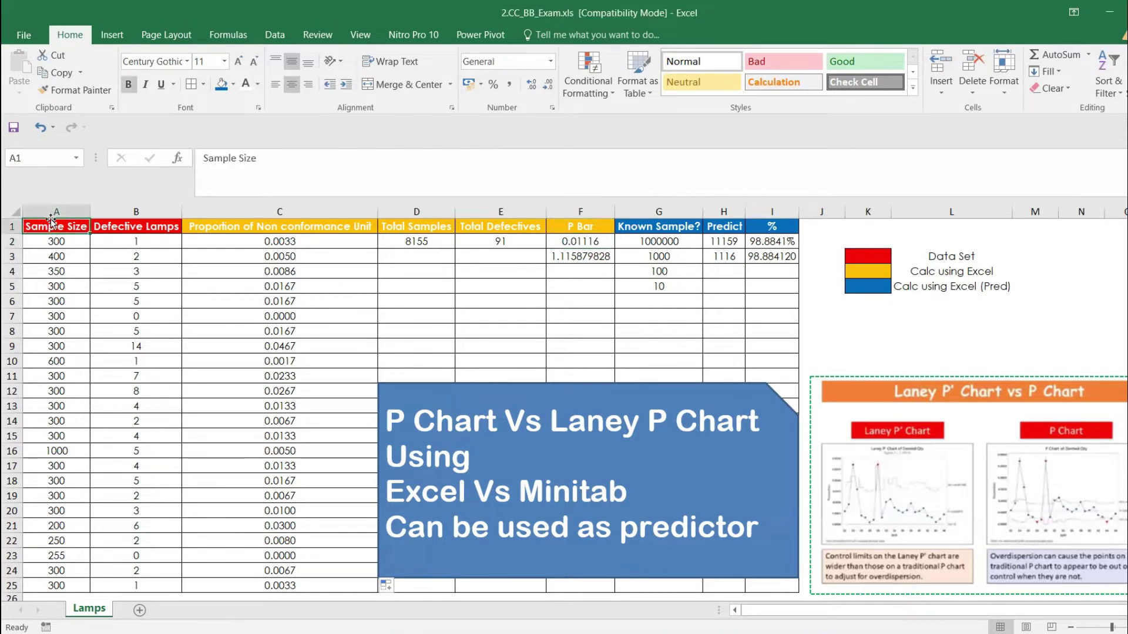
key(ctrl+shift+Down)
click(389, 247)
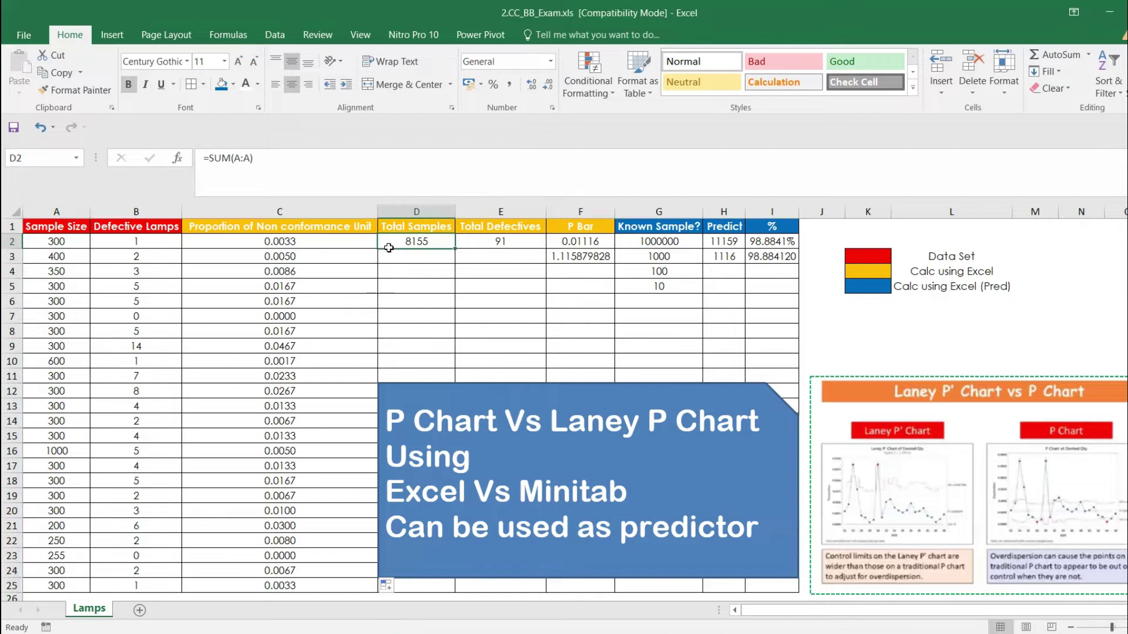
key(Right)
key(Right)
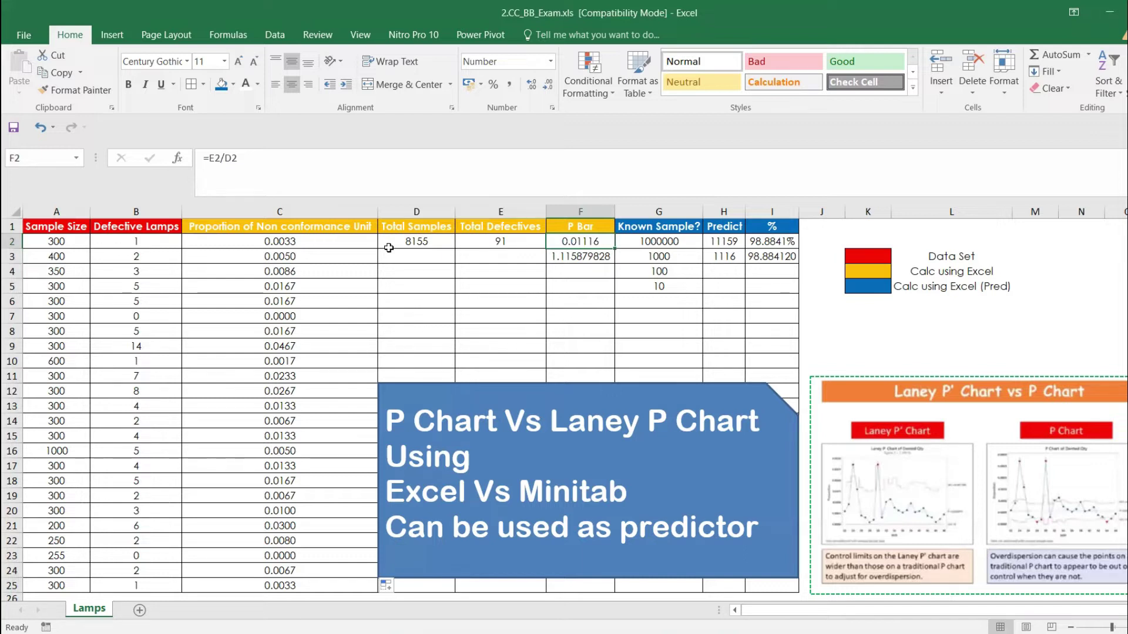
key(Down)
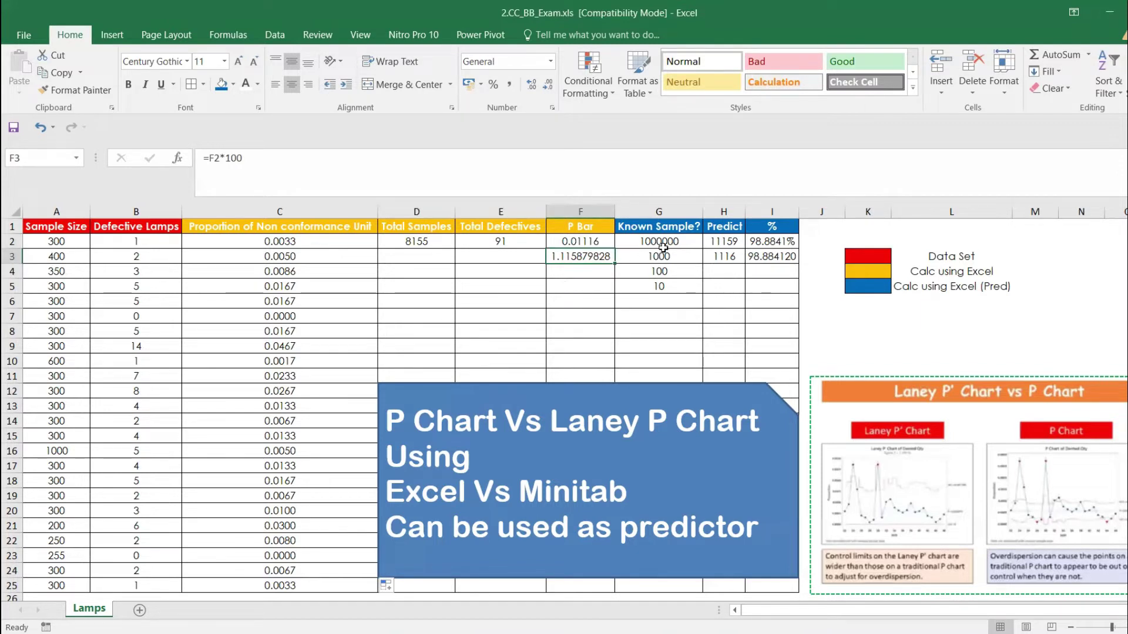
- Enter 1000000 as the first Known Sample value in G2
click(657, 227)
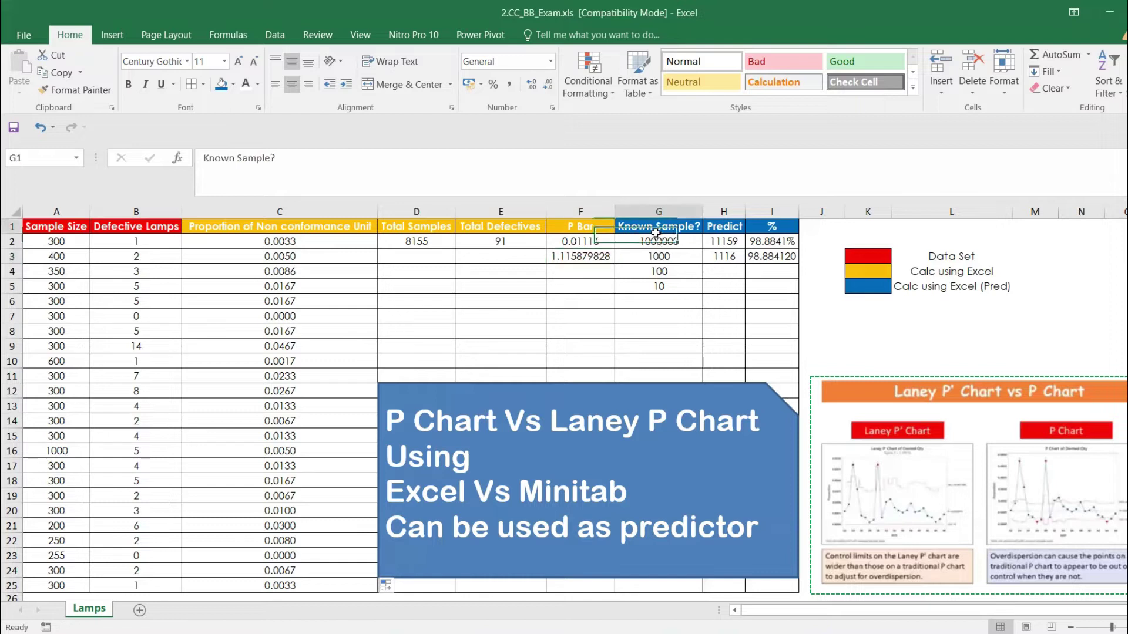
click(658, 242)
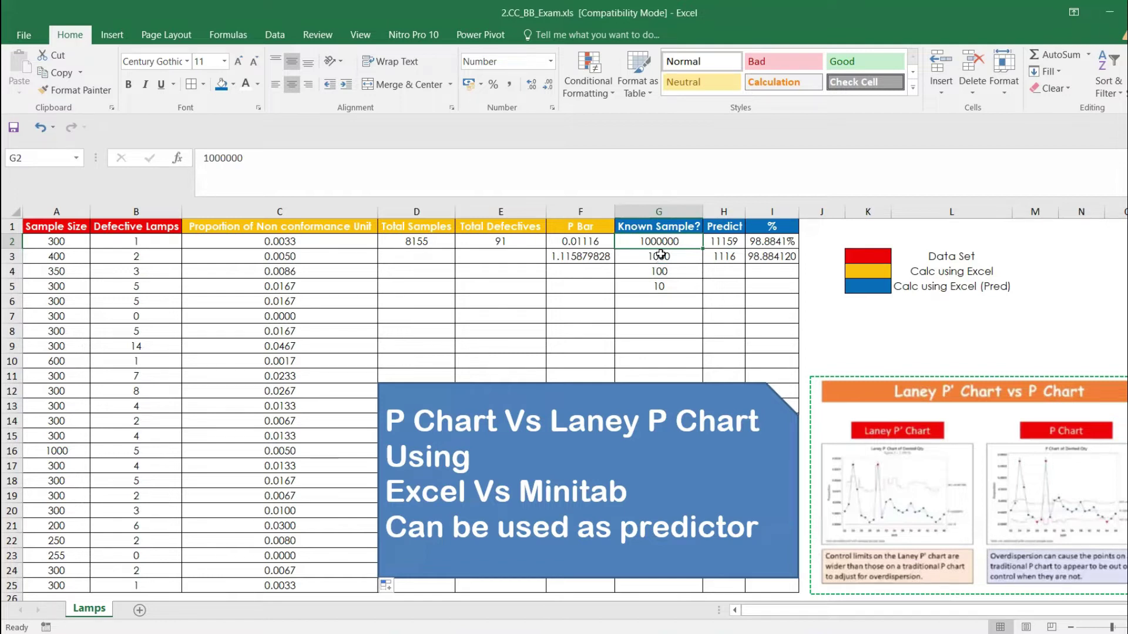
text(1)
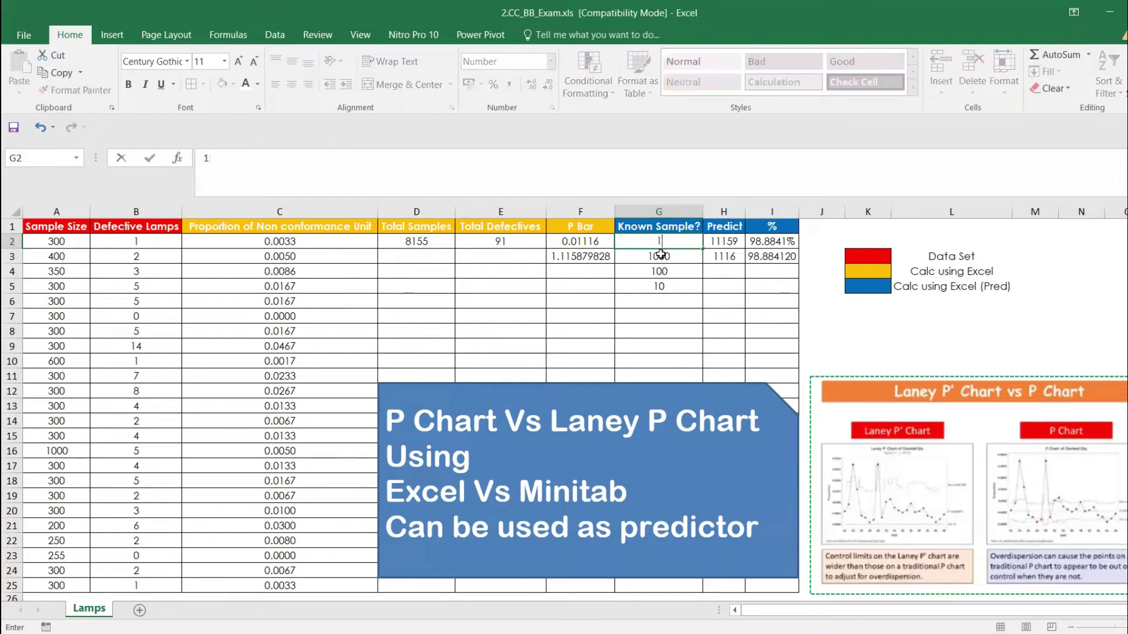
text(000000)
key(Return)
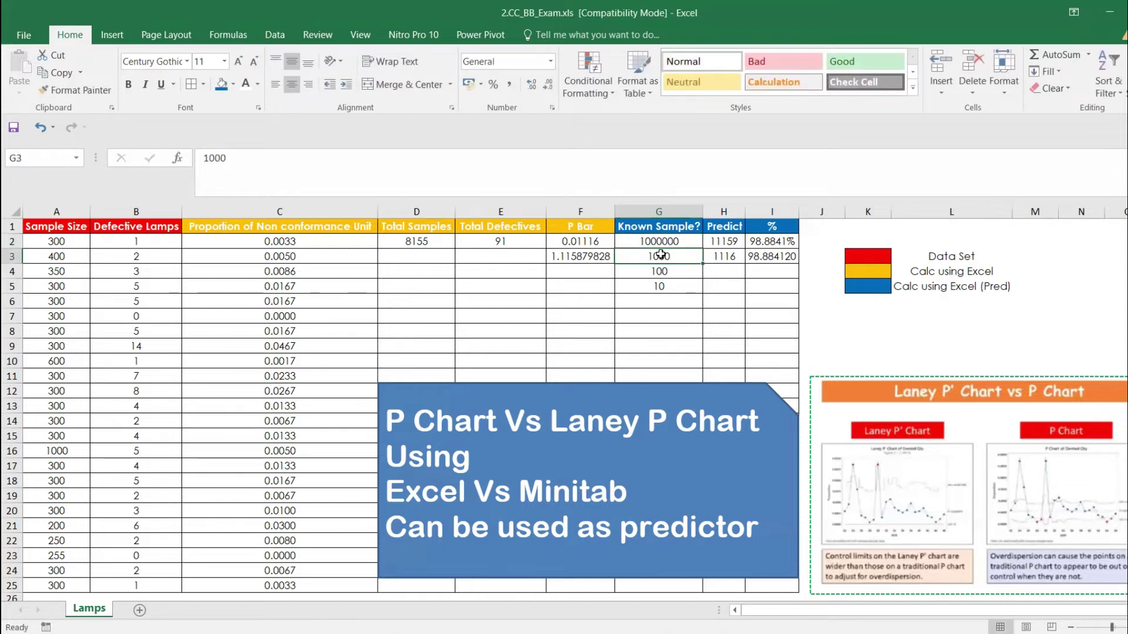
- Review the Predict and % results for the first two Known Sample rows
click(728, 241)
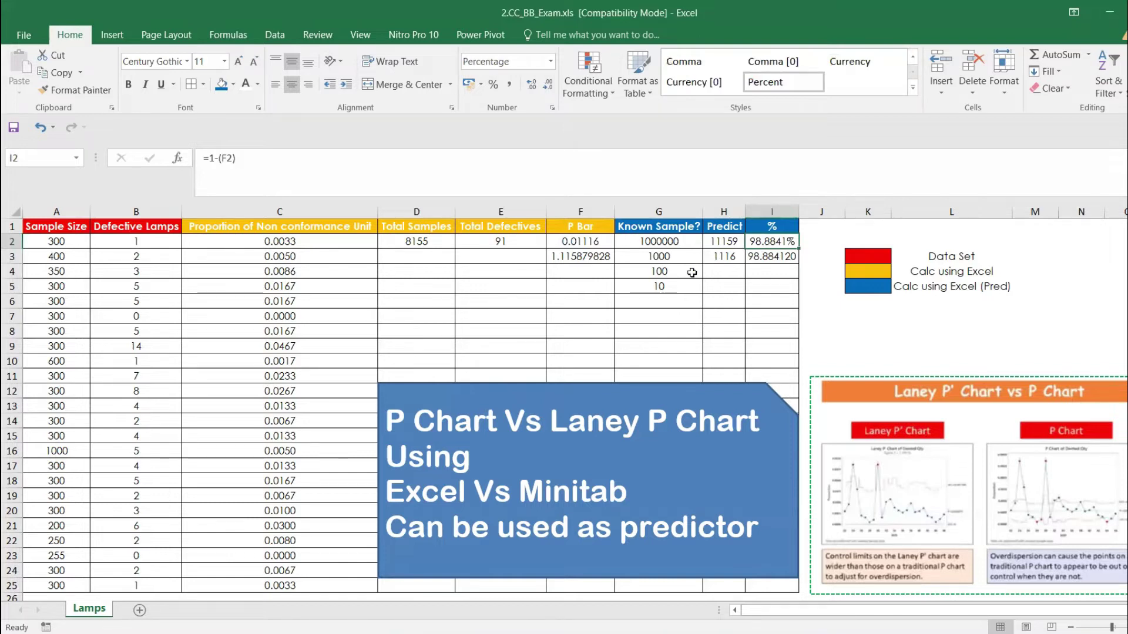
click(678, 261)
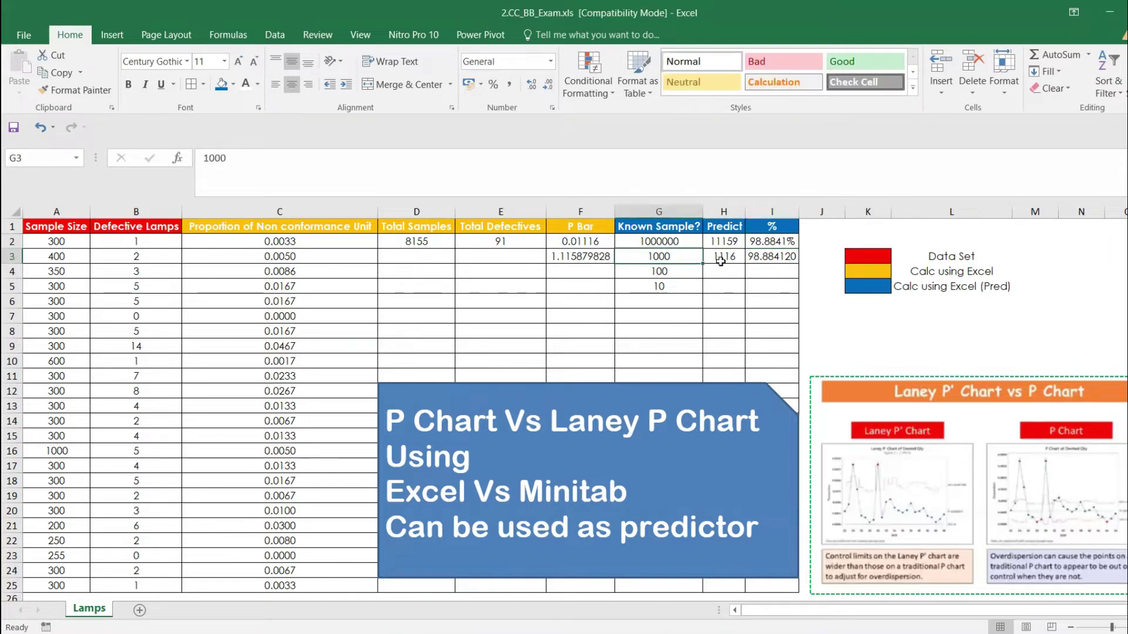
click(718, 256)
click(675, 245)
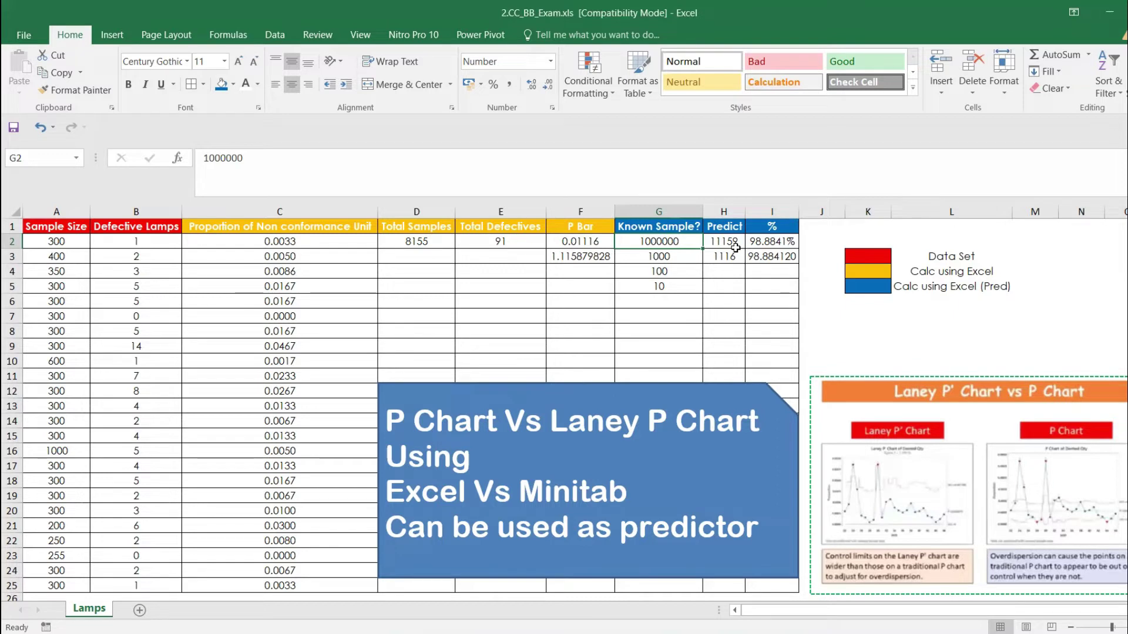
- Switch to the Sigma Level Calculator v4.xls workbook, enter 11159 as the known DPMO in C3, and check the short-term sigma level
mouse_move(874, 633)
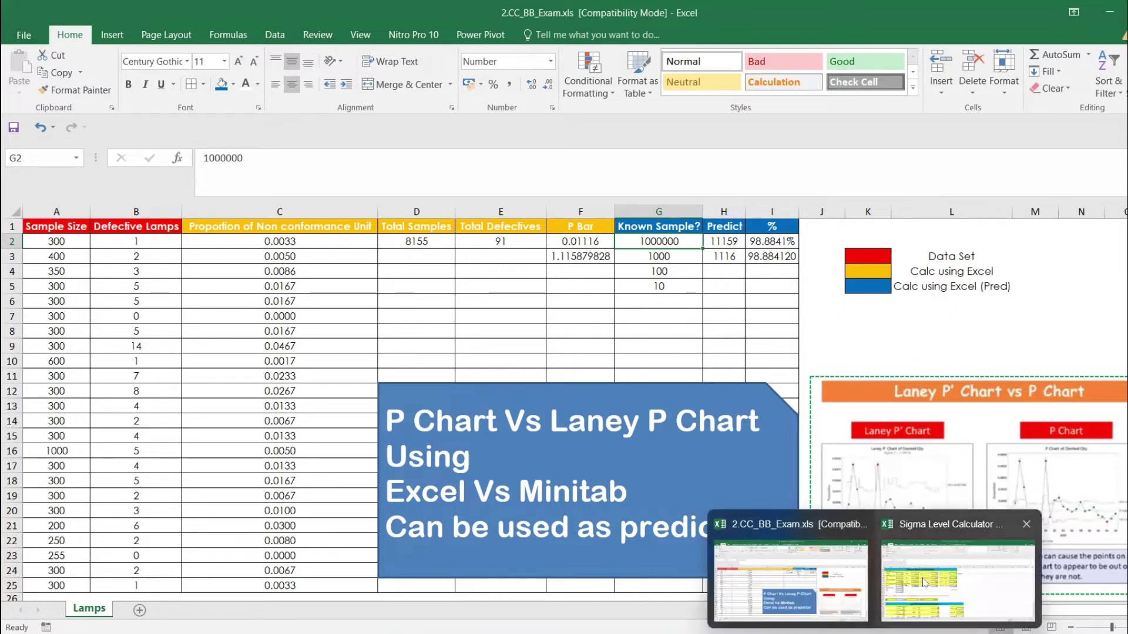
click(957, 581)
click(155, 280)
click(160, 263)
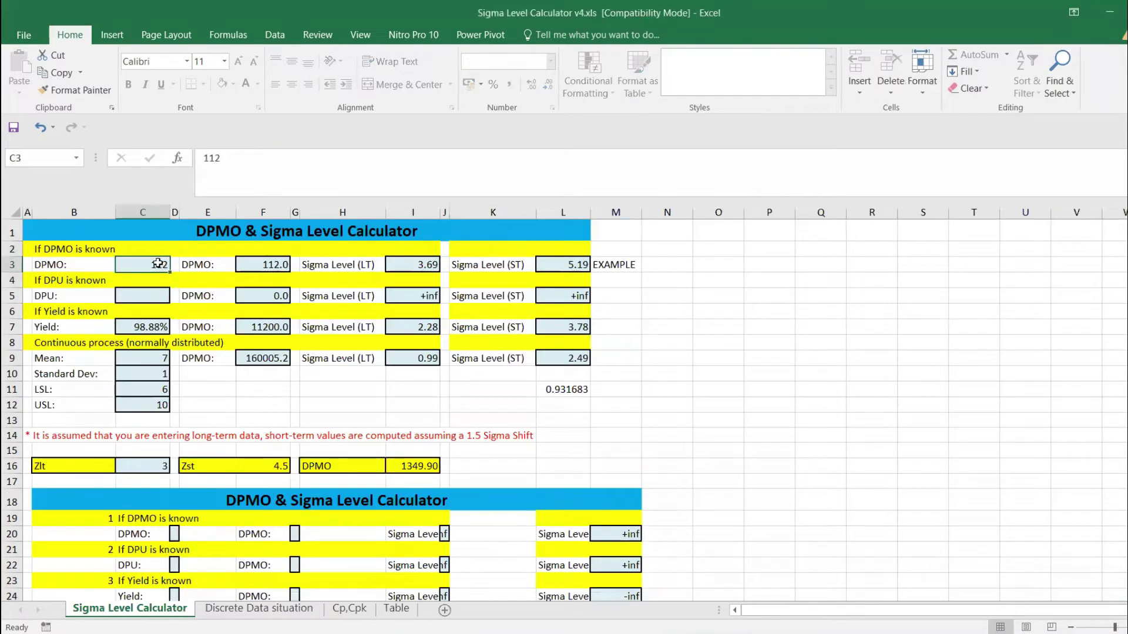
text(11159)
key(Return)
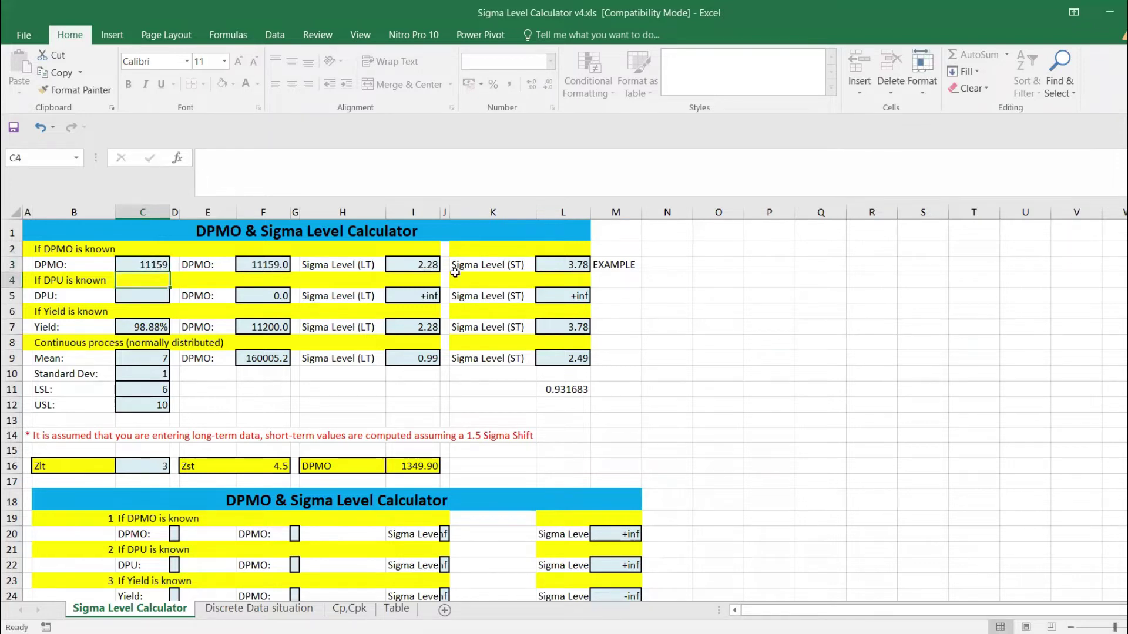
click(565, 270)
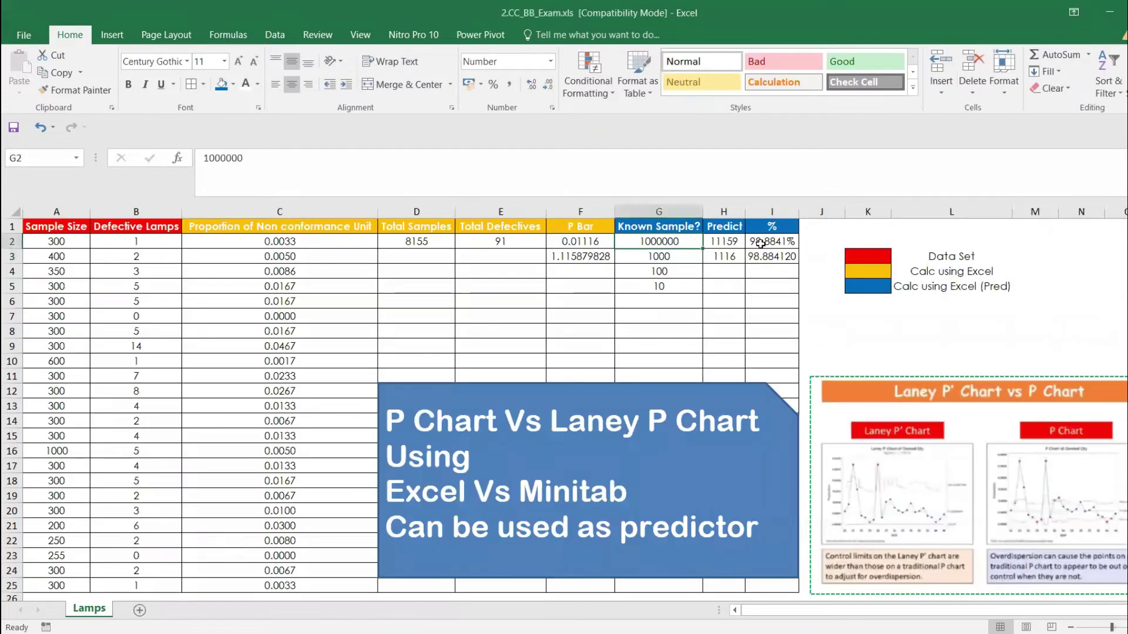
- Compare the % result in I2 of the exam workbook with the known Yield in C7 of the Sigma Level Calculator
click(760, 241)
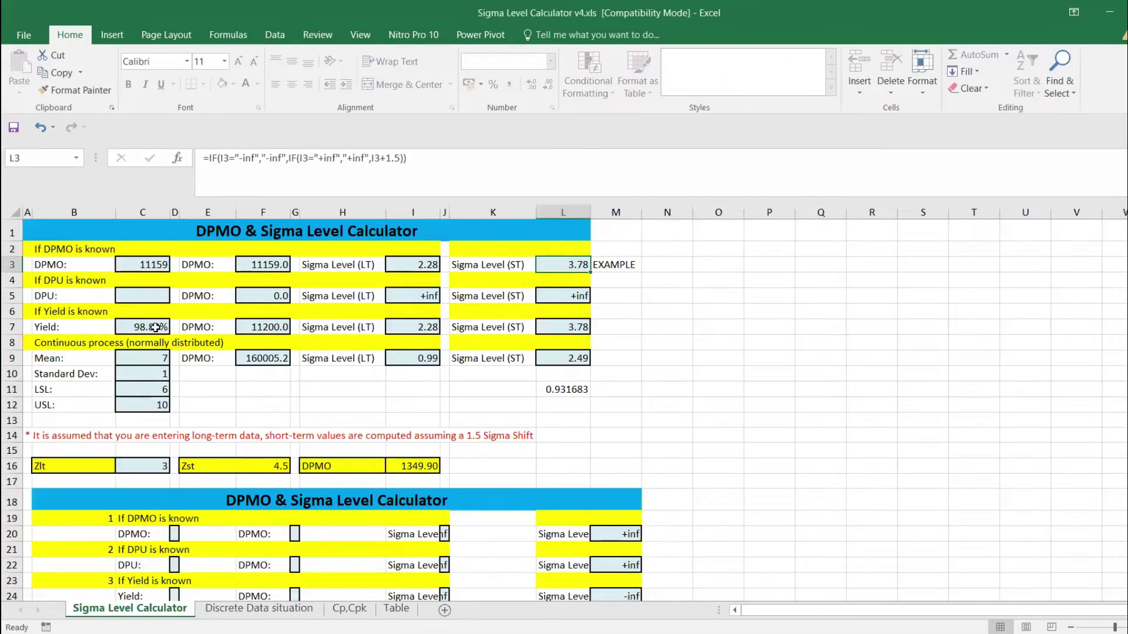
click(155, 328)
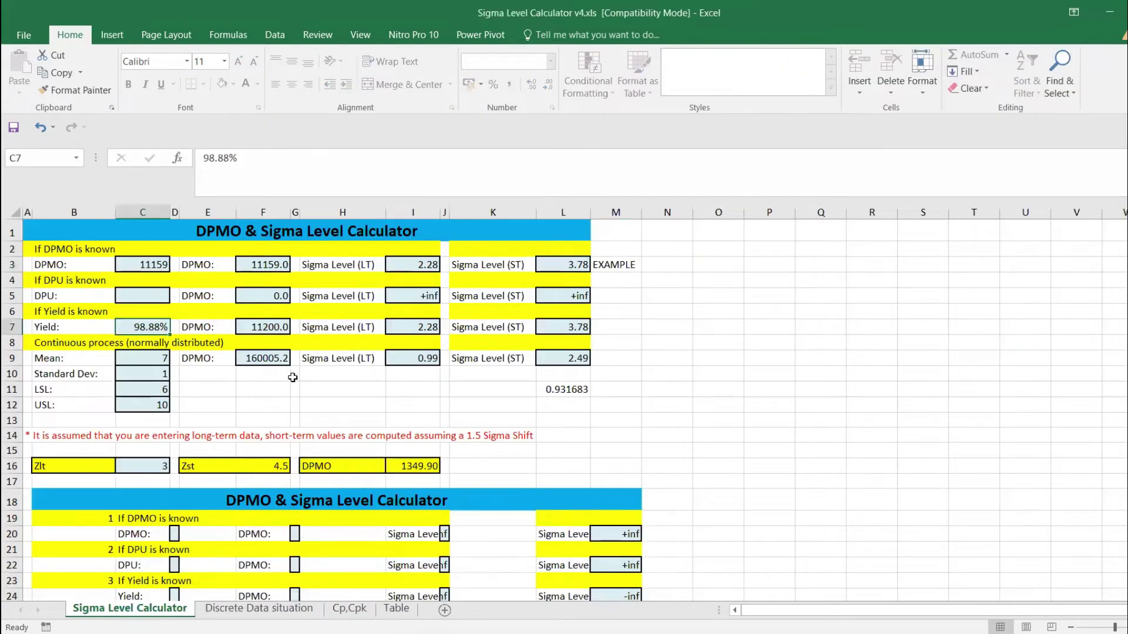
click(230, 158)
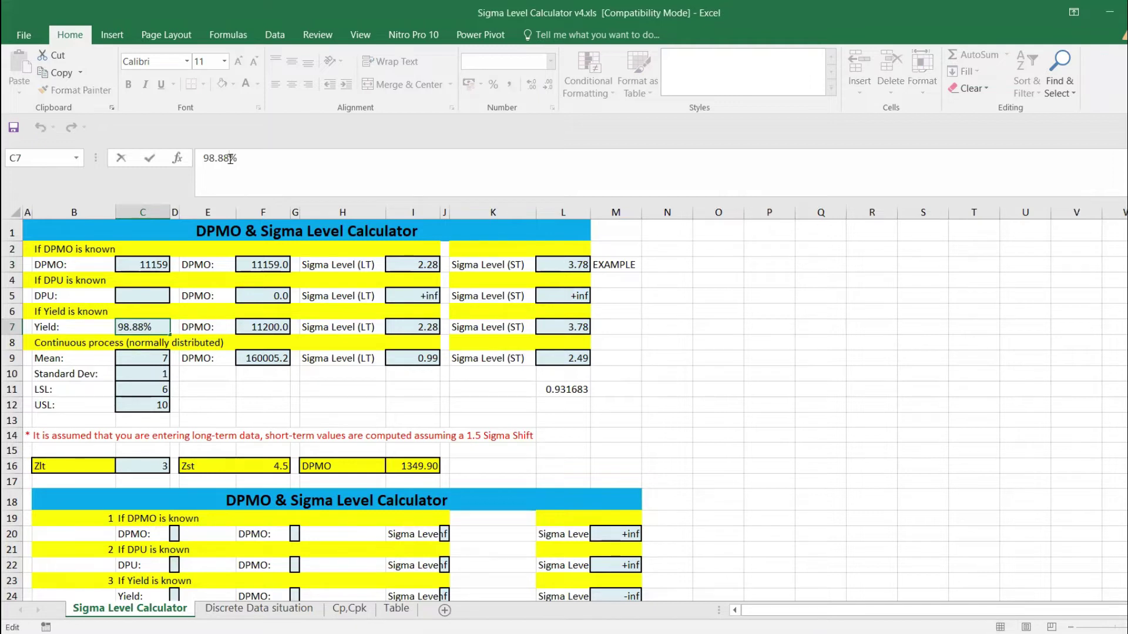
key(Return)
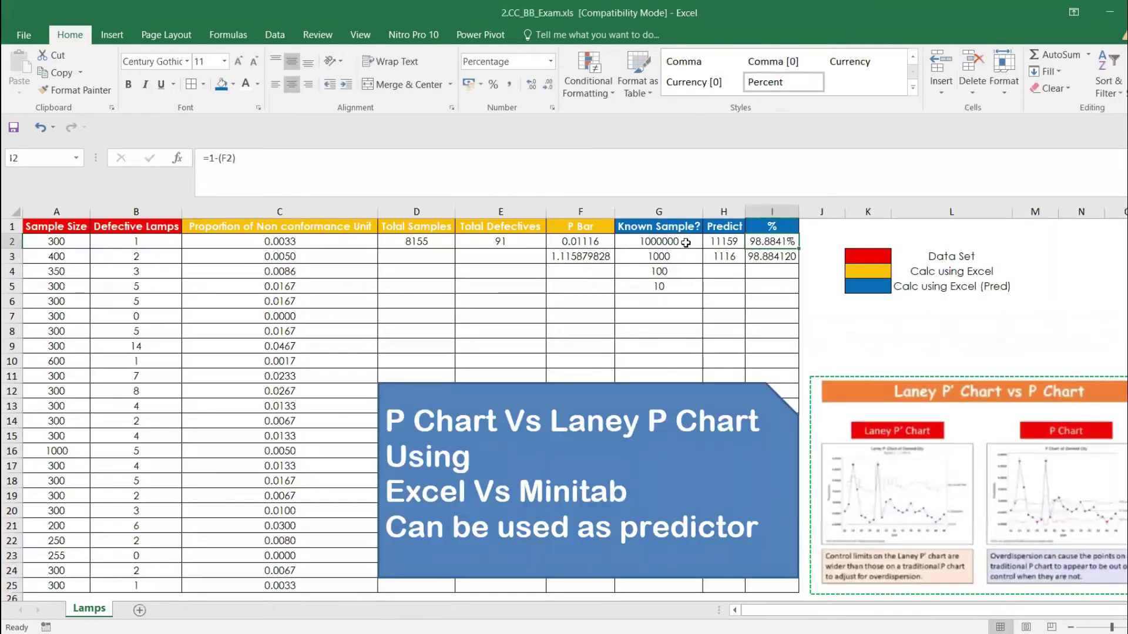
- Review the first Known Sample row's Predict and % formulas, the Total Defectives heading and both P Bar formulas in the exam workbook
click(685, 243)
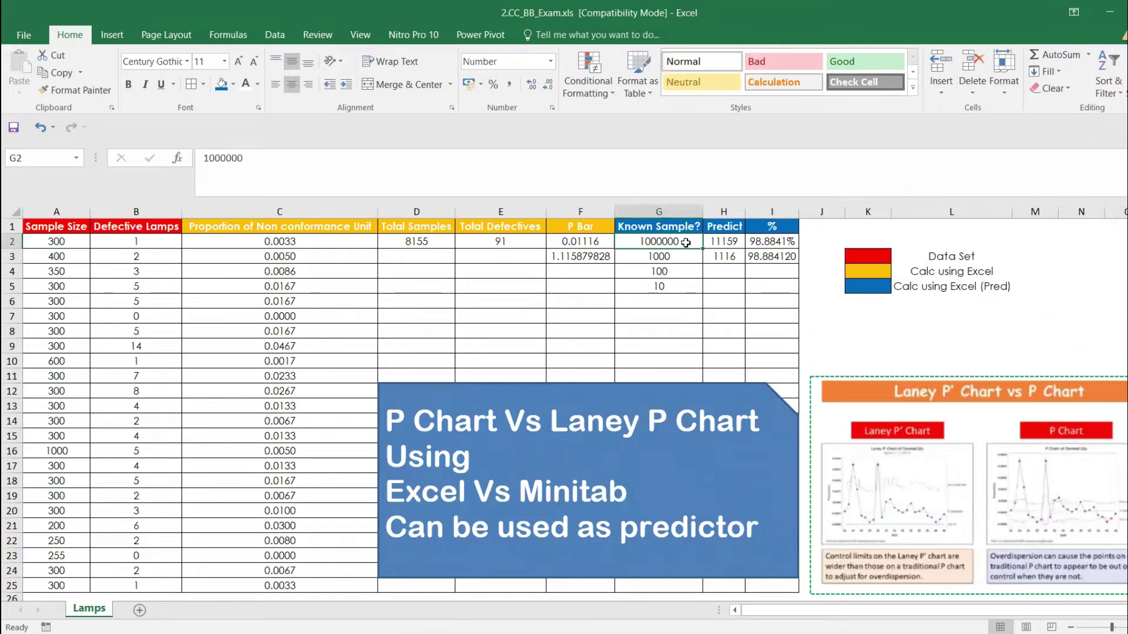
click(712, 243)
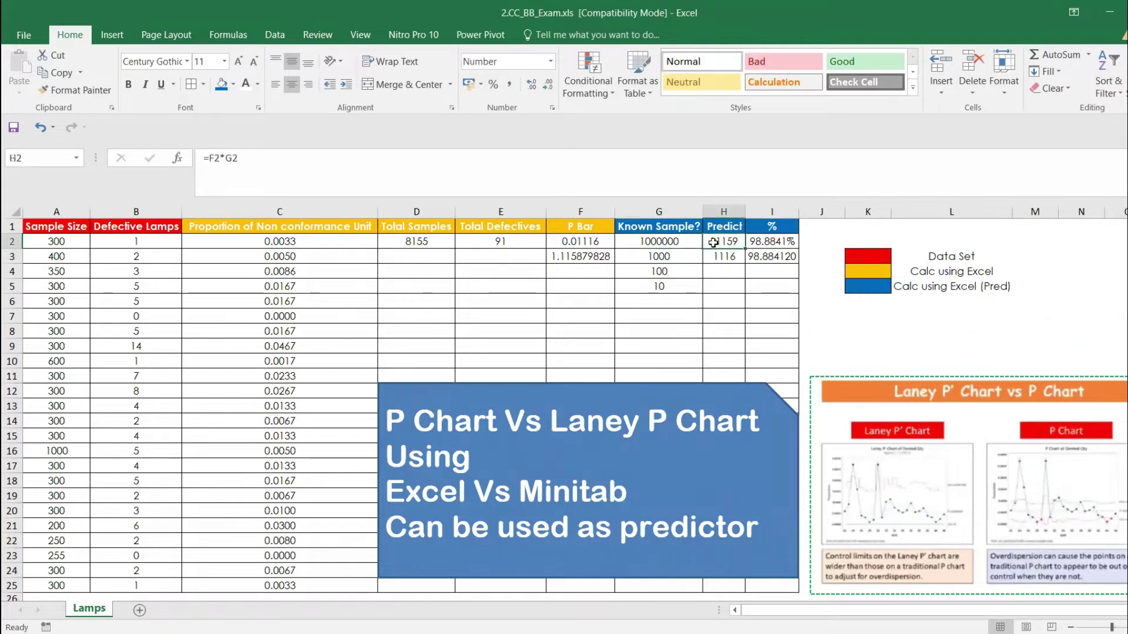
click(766, 248)
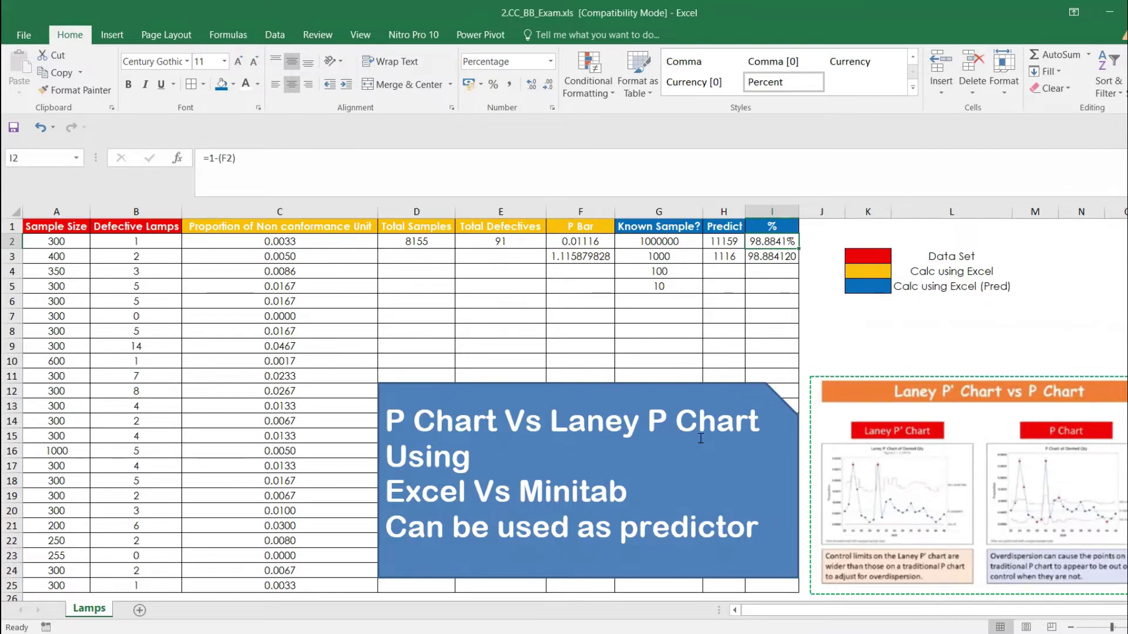
click(857, 436)
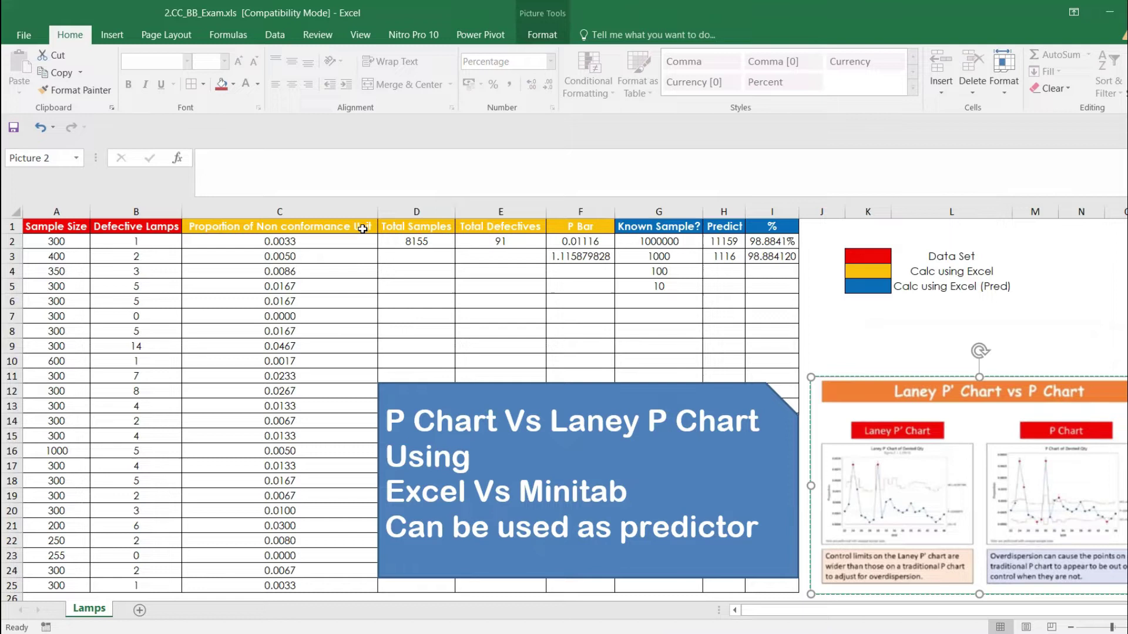
click(480, 234)
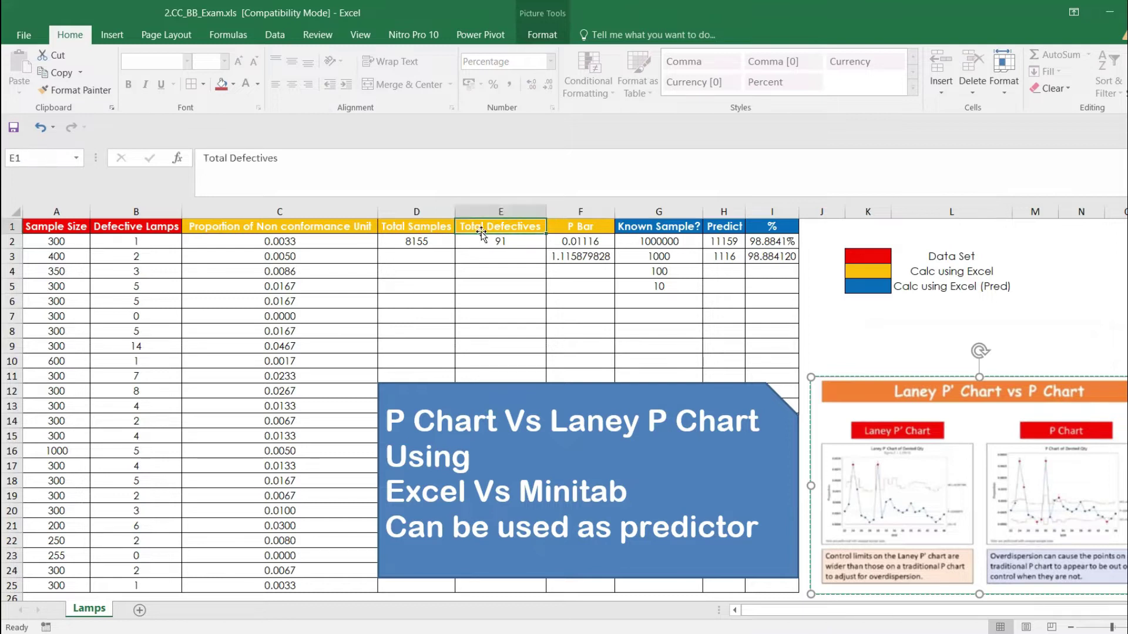
click(572, 243)
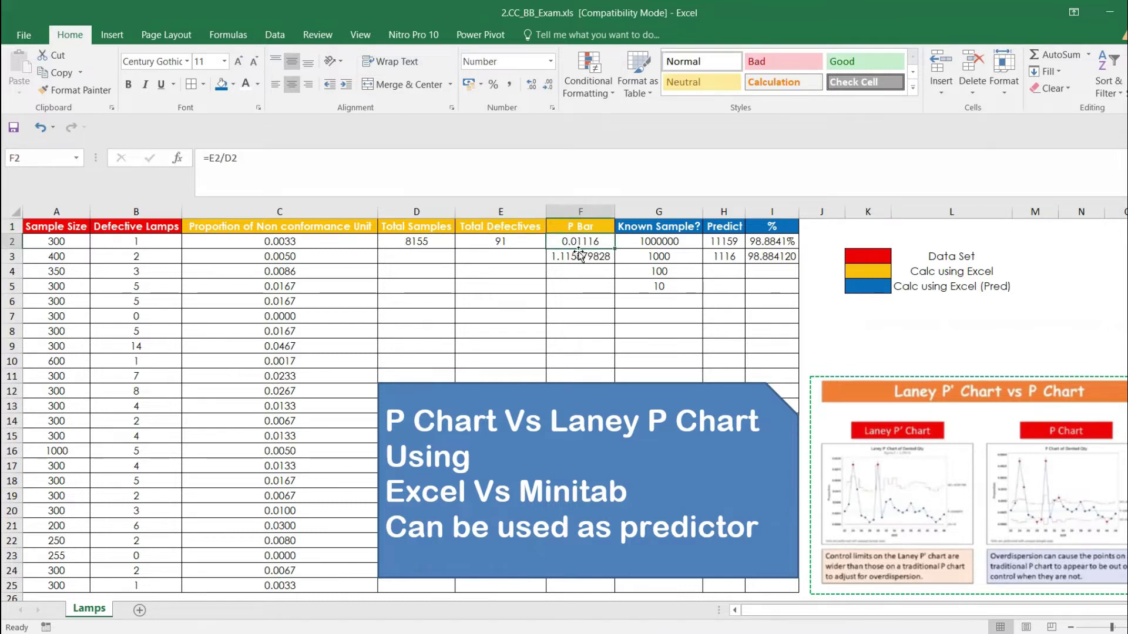
click(579, 257)
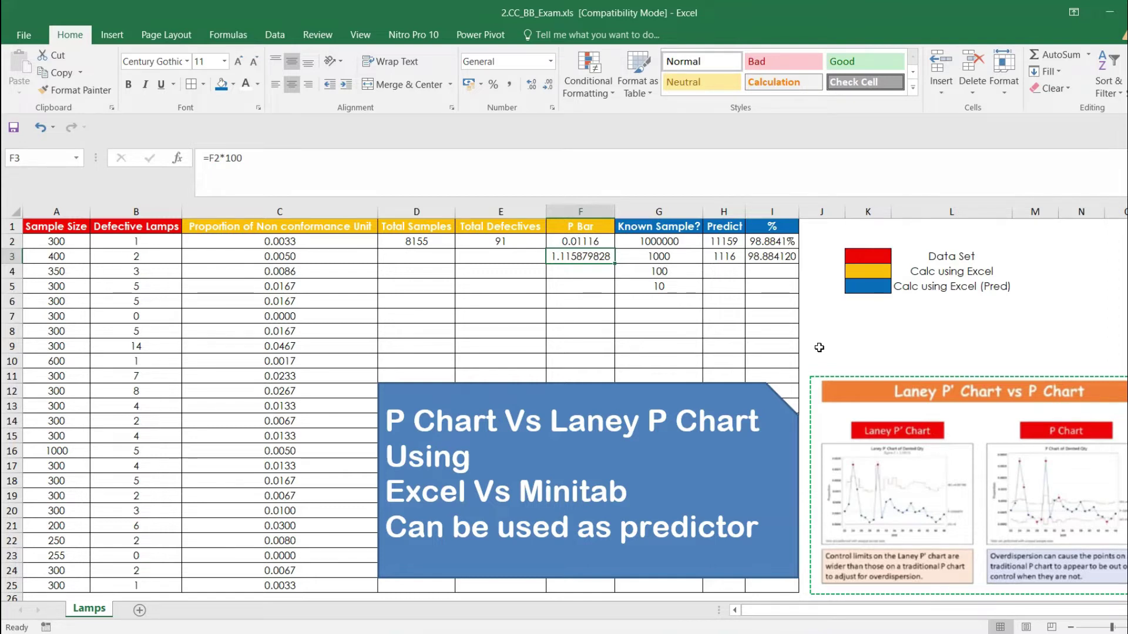
- Enlarge the Laney P' Chart vs P Chart picture and move it over the sheet so both charts are fully readable
click(881, 395)
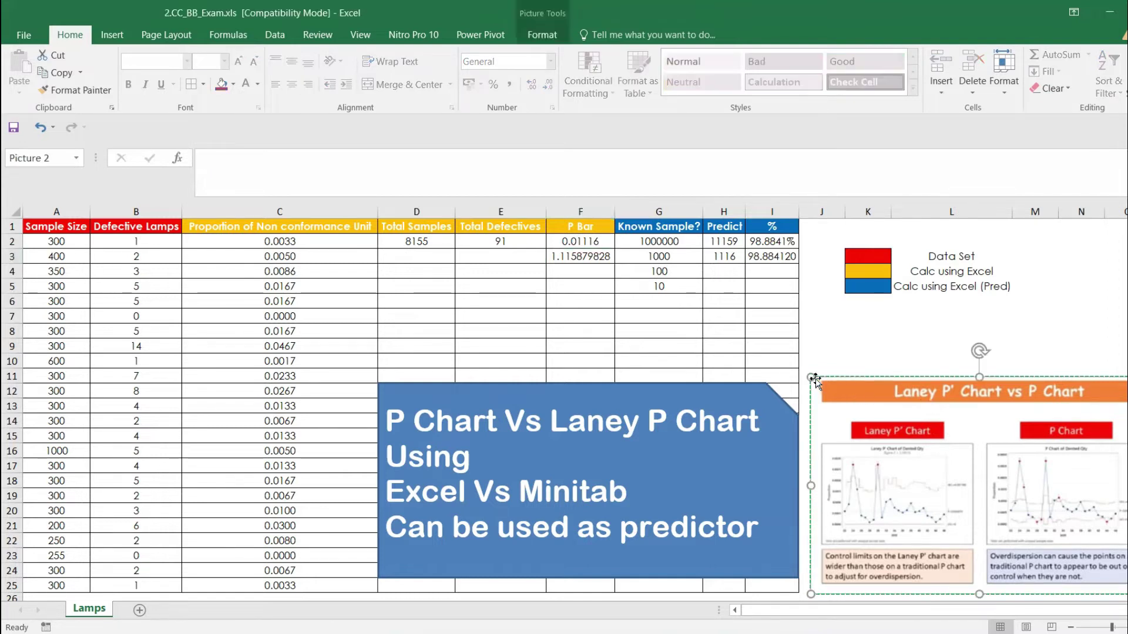
drag(815, 381, 586, 221)
drag(1090, 403, 924, 387)
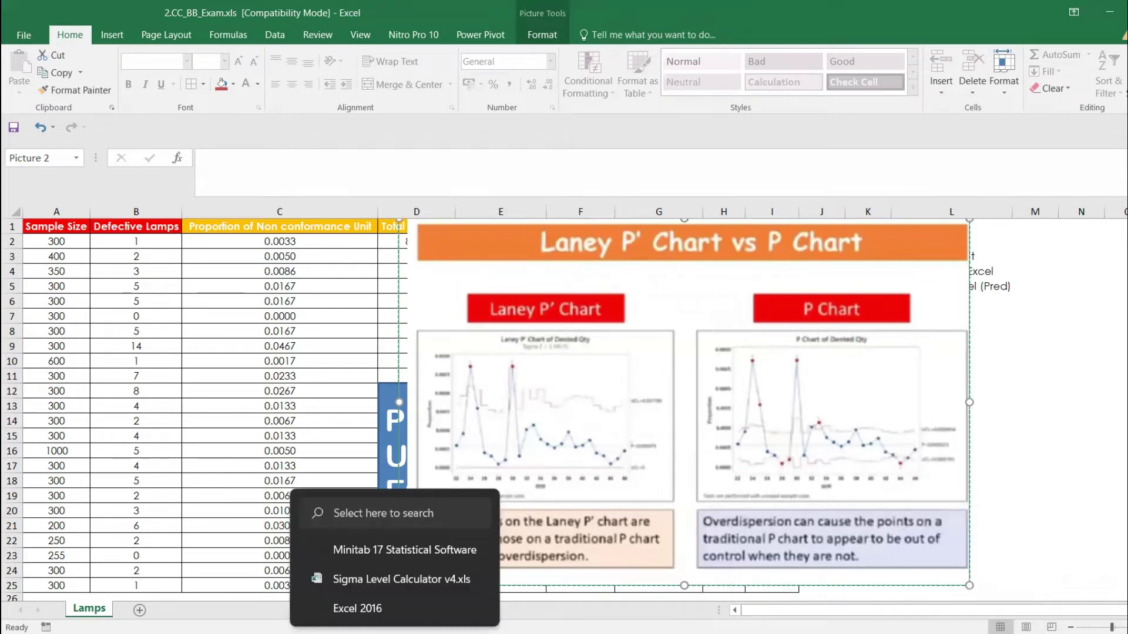
- Launch Minitab 17 Statistical Software and maximize its empty Worksheet 1
key(super+s)
text(i)
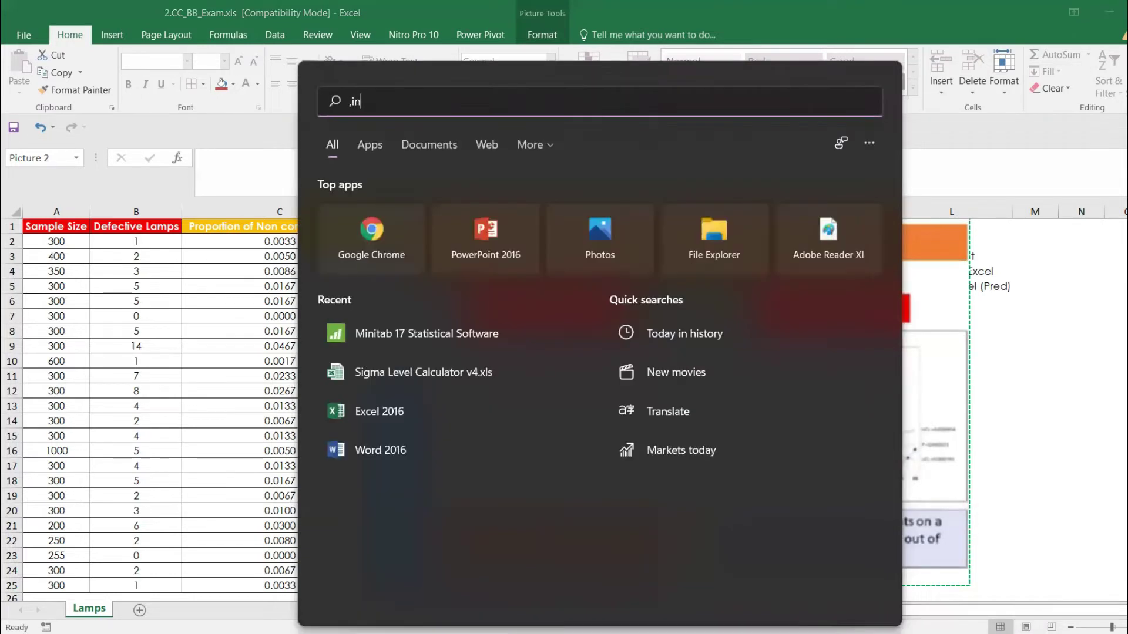
key(BackSpace)
text(minitab 17 Statistical Software)
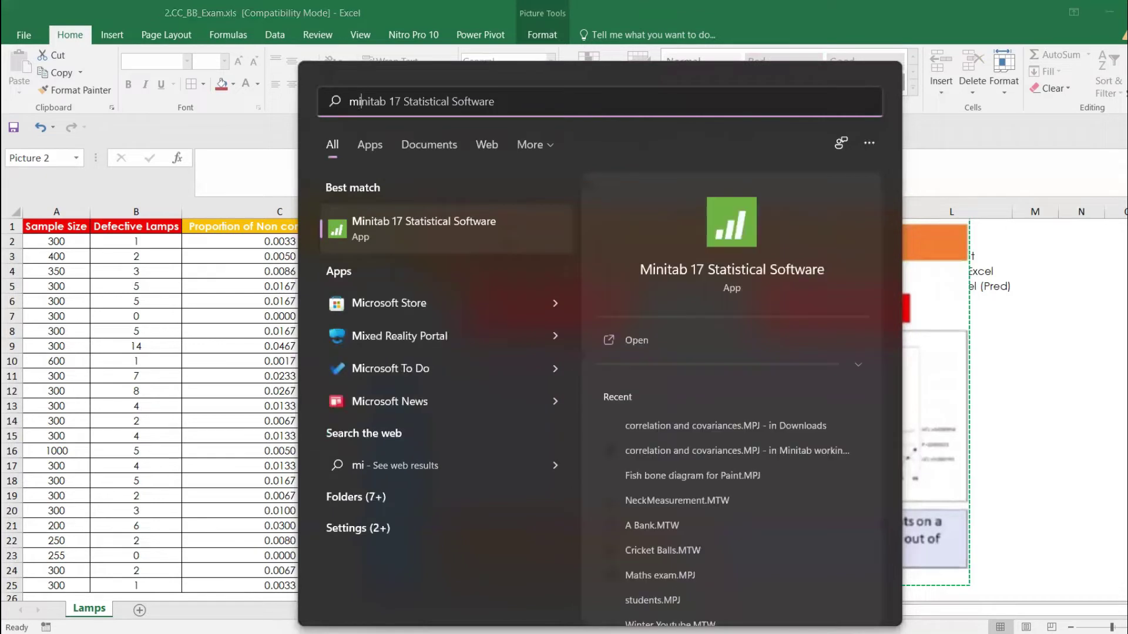
click(455, 229)
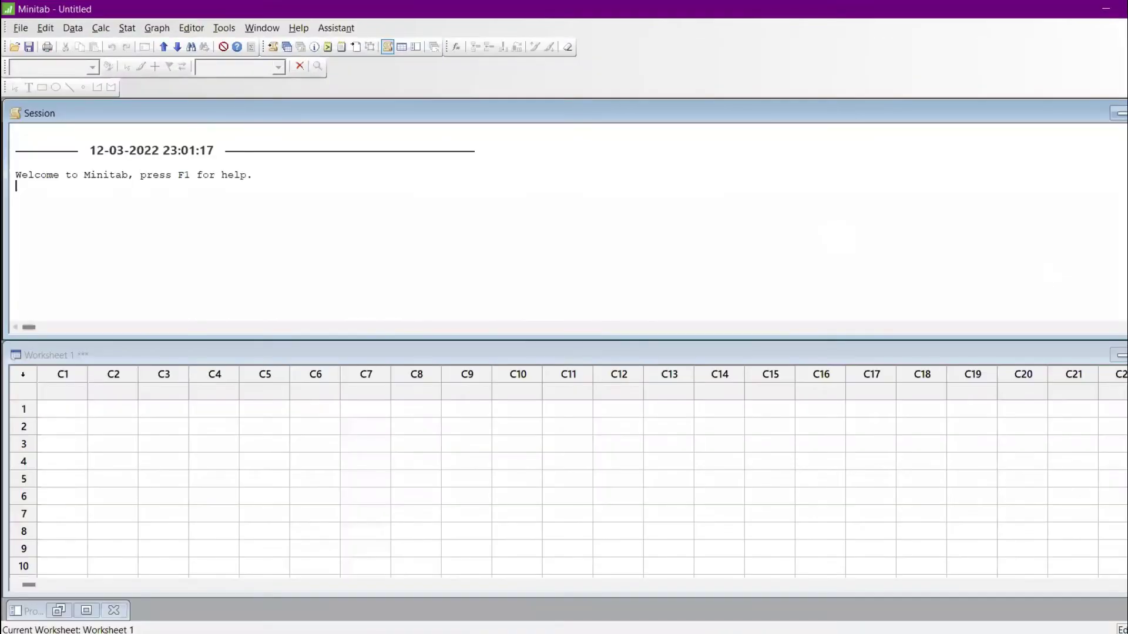
click(1119, 356)
- Copy the Sample Size and Defective Lamps columns from 2.CC_BB_Exam.xls into columns C1 and C2 of the Minitab worksheet
key(alt+Tab)
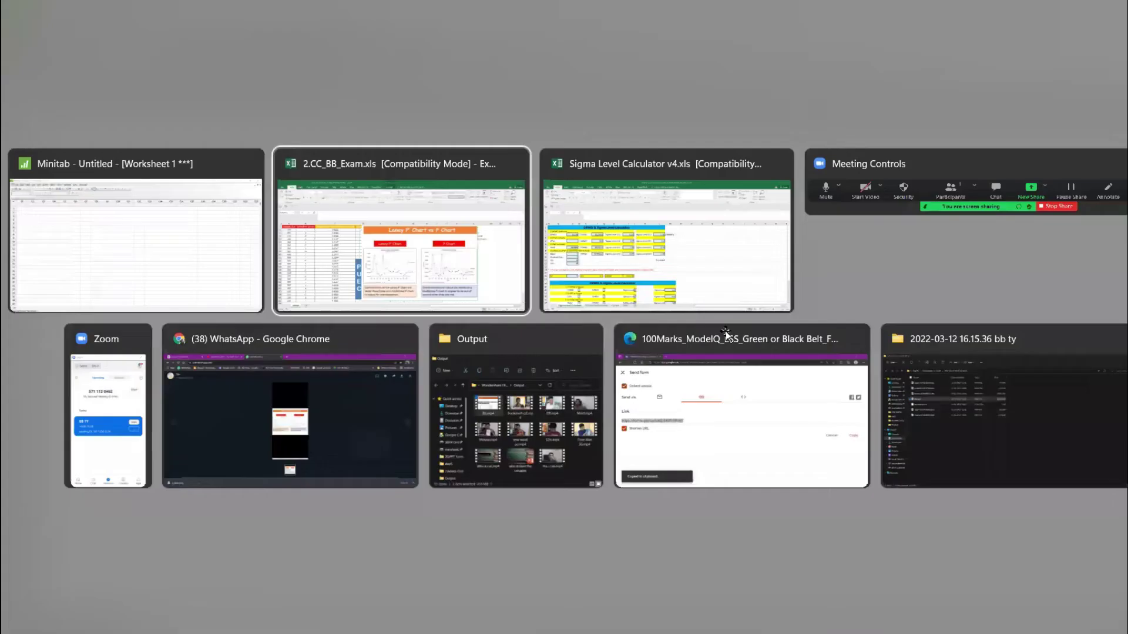
drag(56, 212, 112, 217)
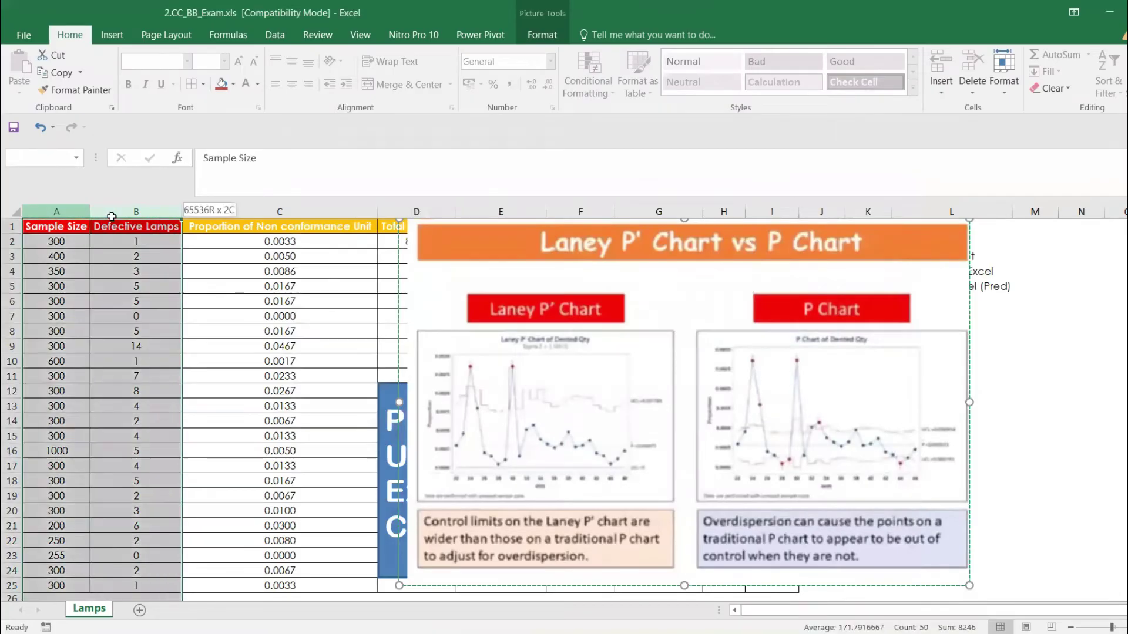
key(ctrl+c)
key(alt+Tab)
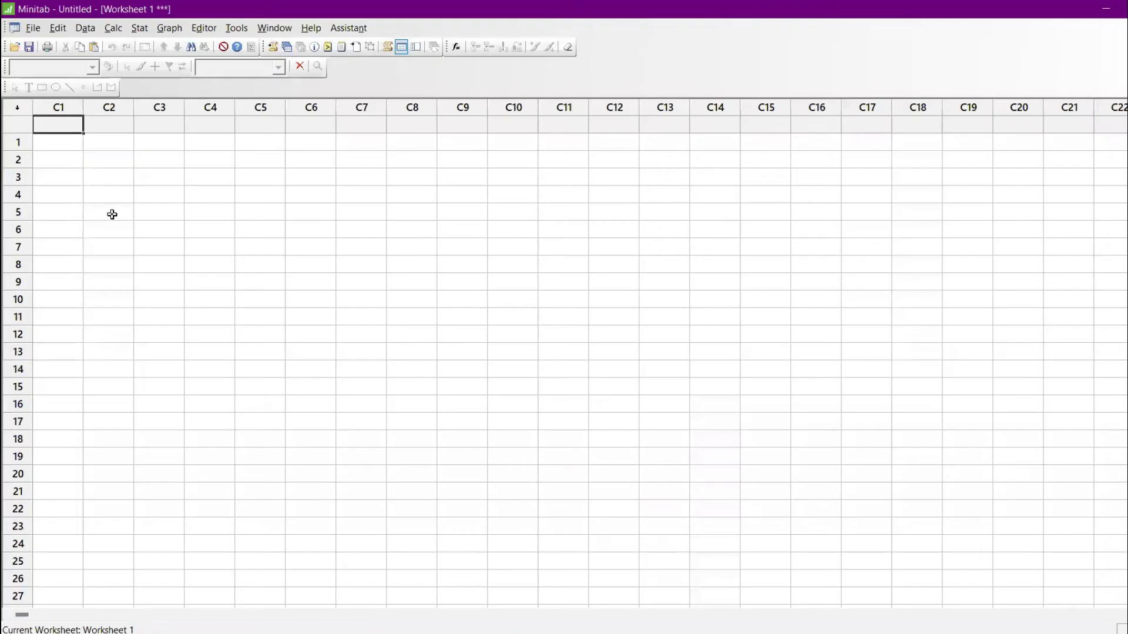
key(ctrl+v)
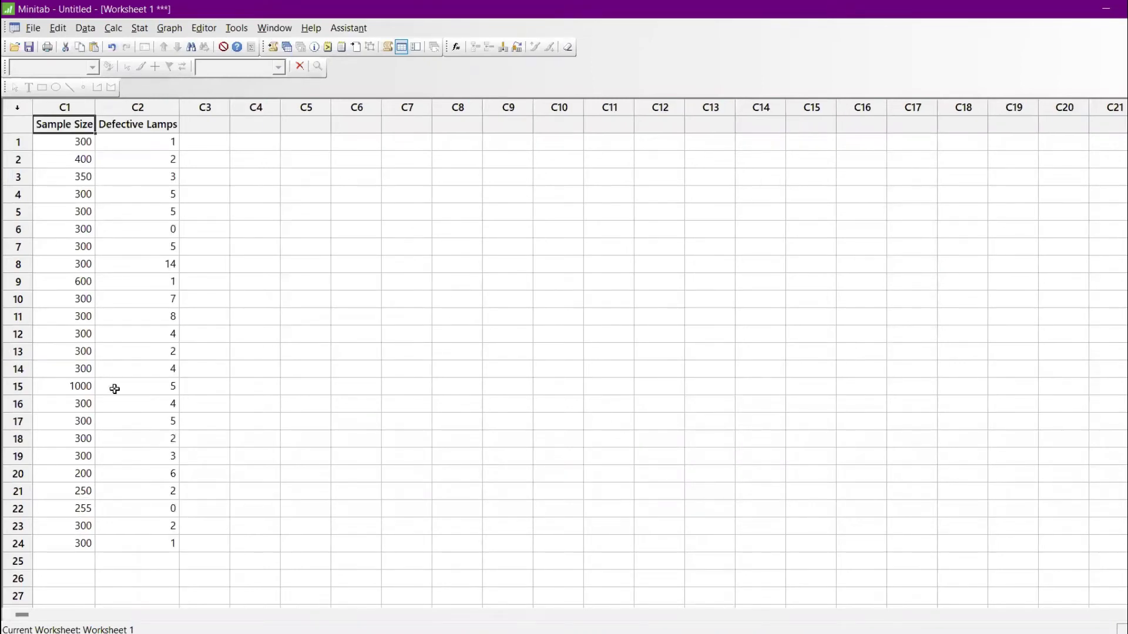
- Create a P chart with Defective Lamps as the variable and Sample Size as the subgroup sizes
click(139, 30)
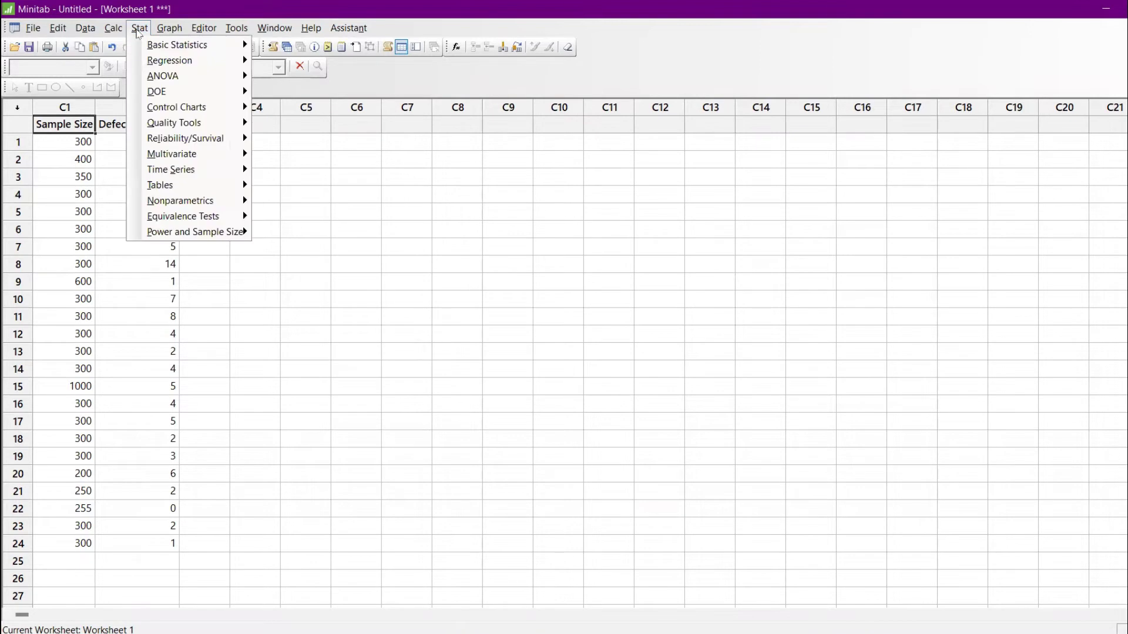
mouse_move(165, 130)
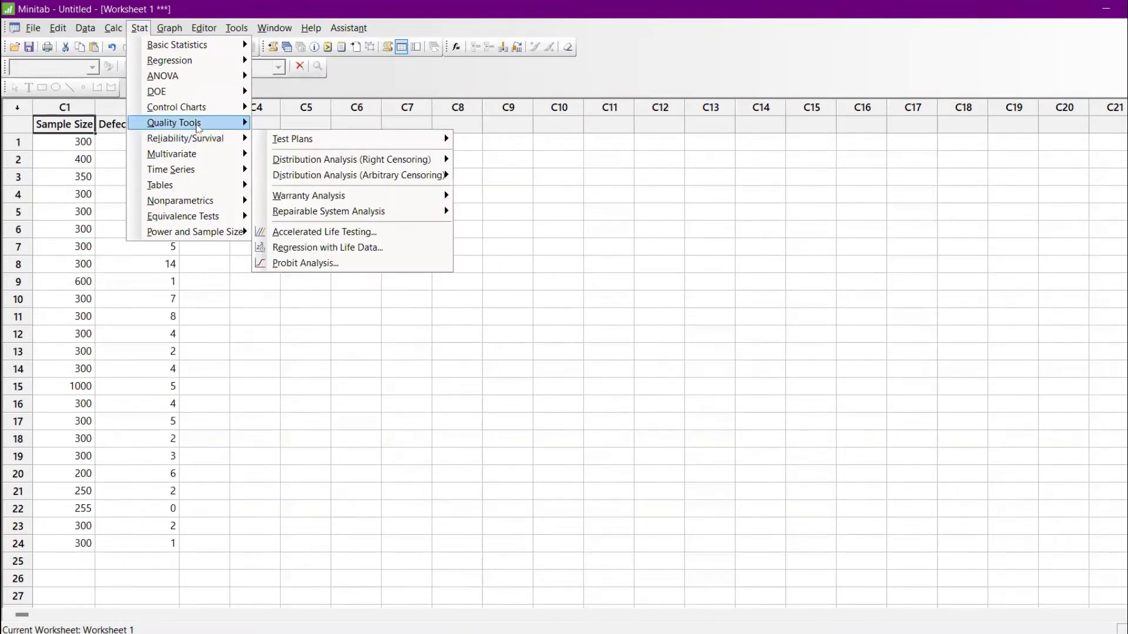
mouse_move(193, 114)
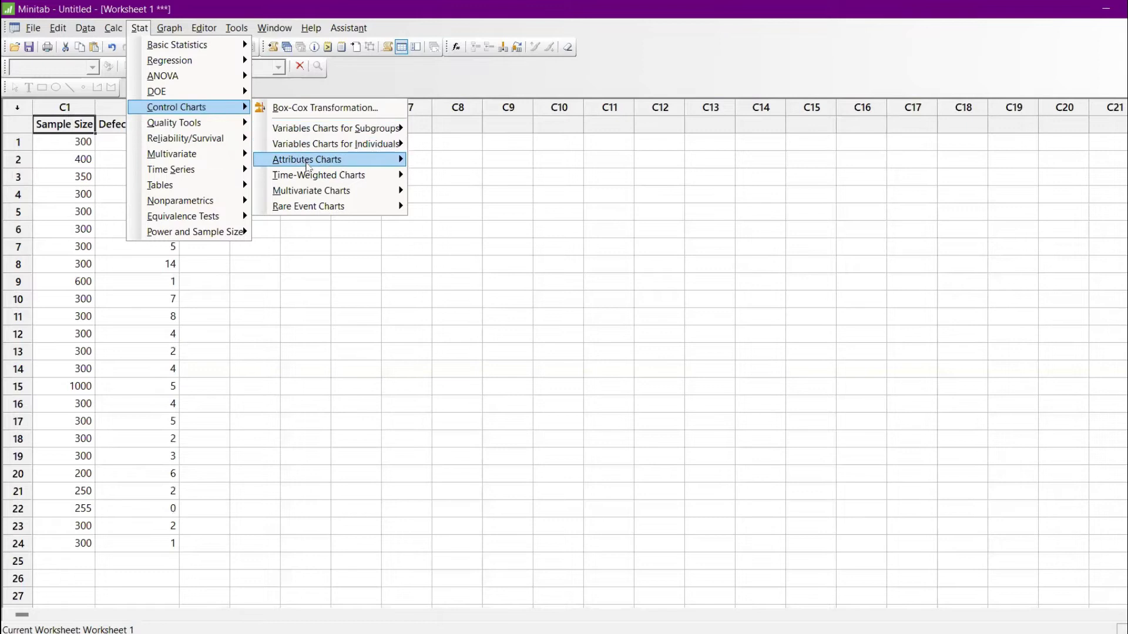
mouse_move(308, 165)
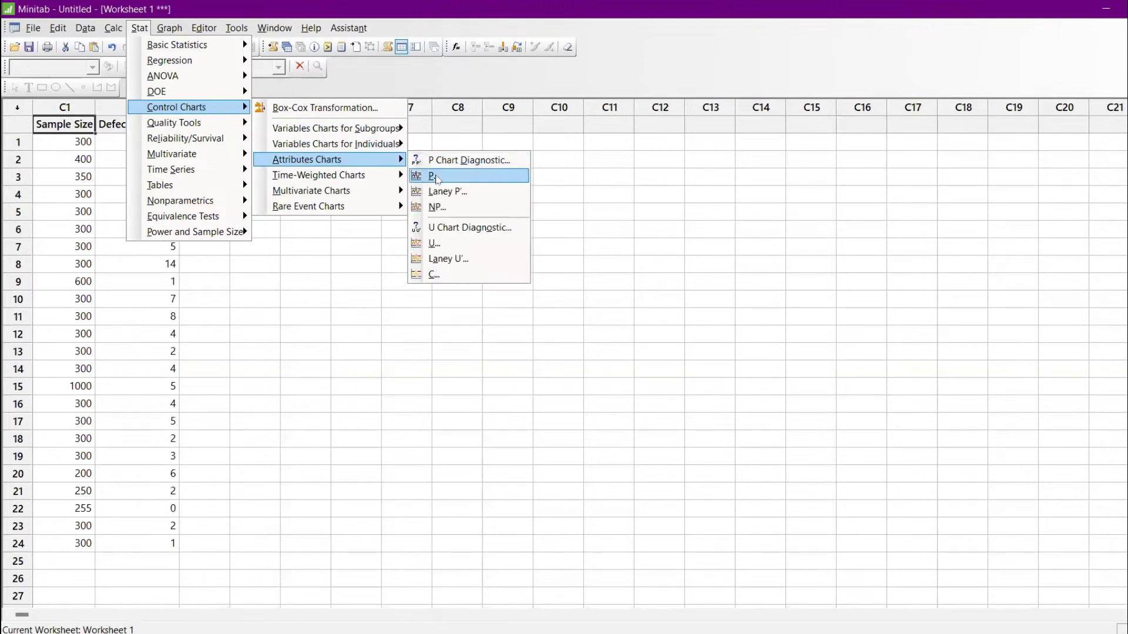
click(437, 177)
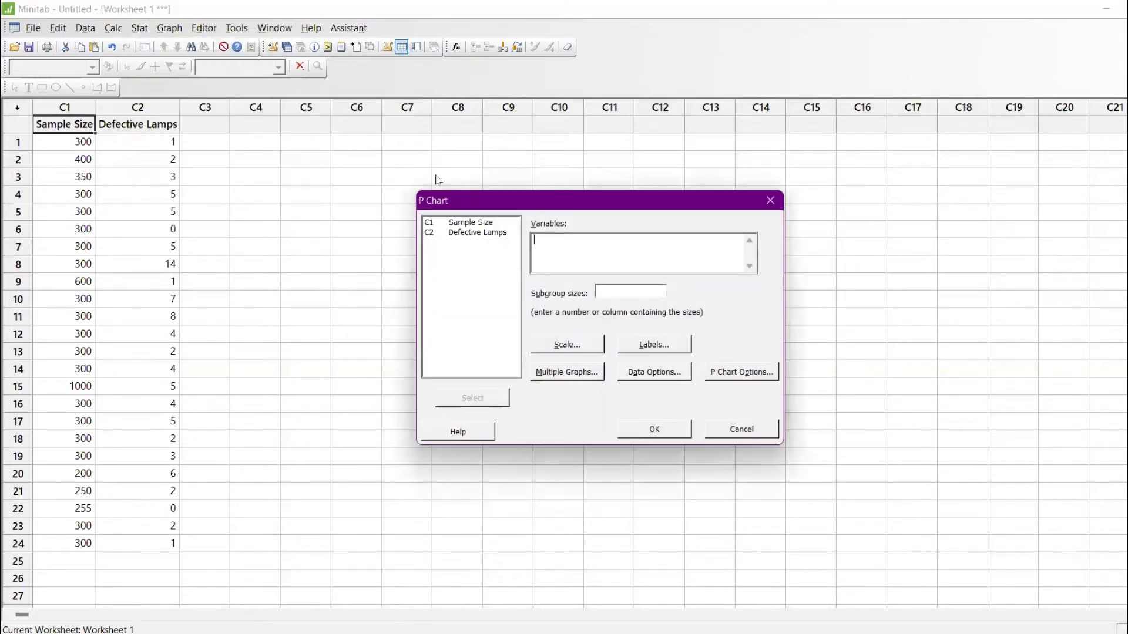
click(464, 430)
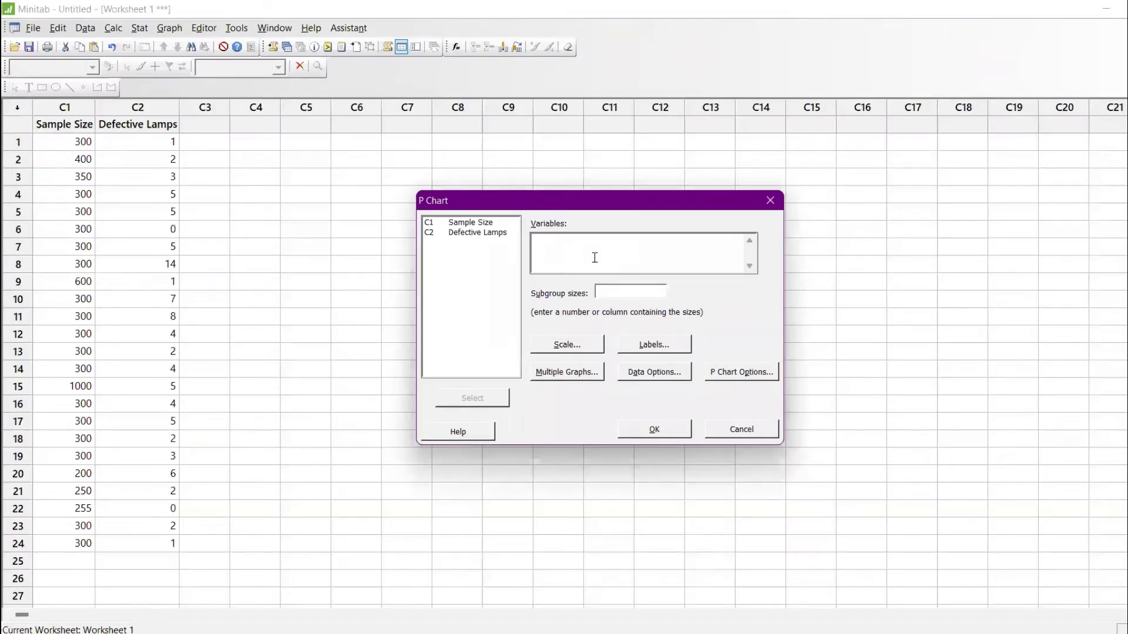
double_click(485, 237)
double_click(473, 224)
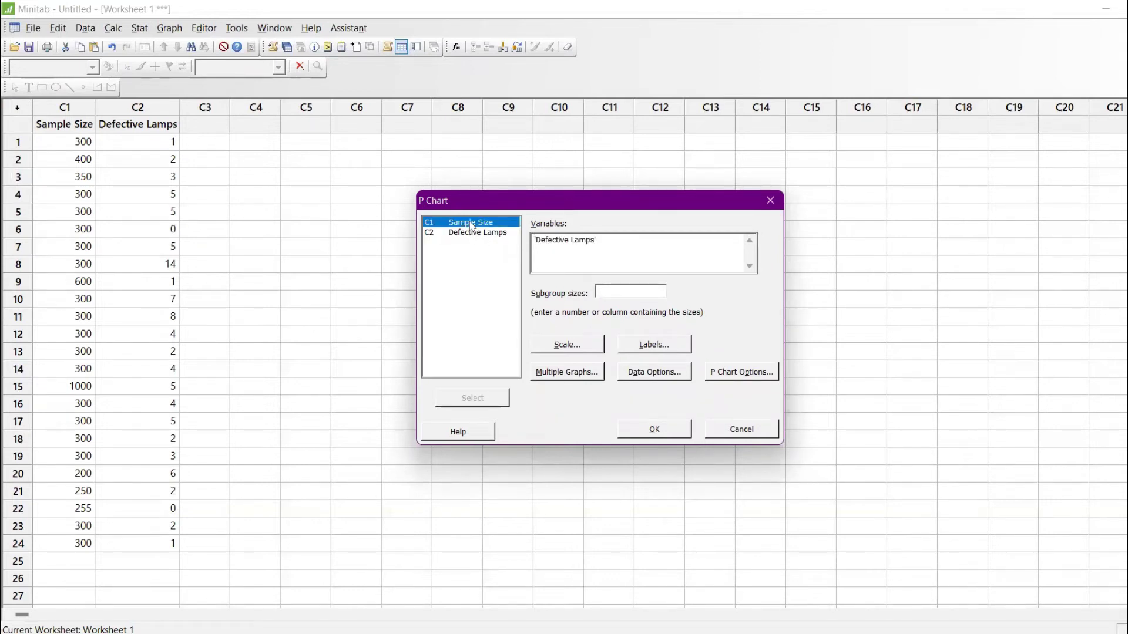
click(653, 431)
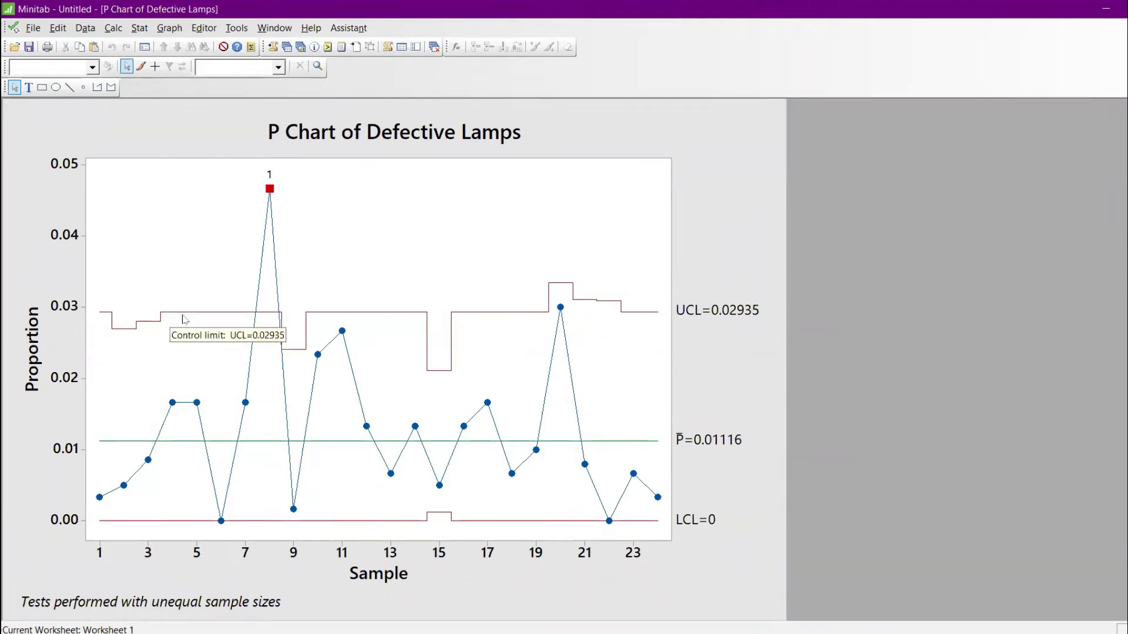
- Compare the first plotted P chart points with the proportion formulas in C2 and C5 of the 2.CC_BB_Exam.xls workbook
mouse_move(101, 504)
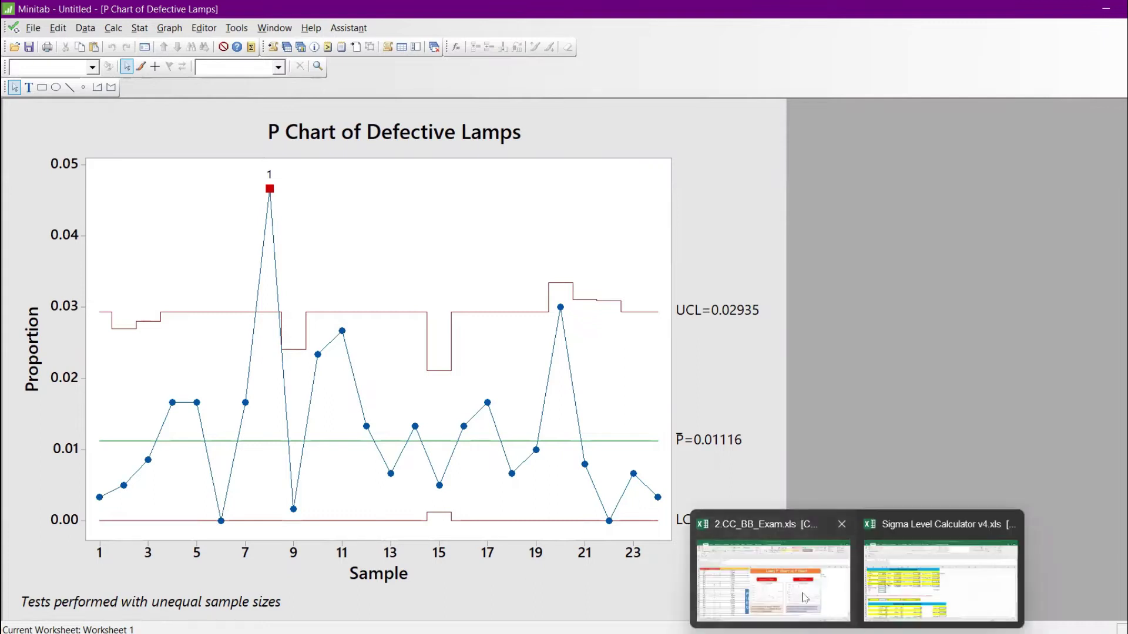
click(804, 594)
double_click(288, 241)
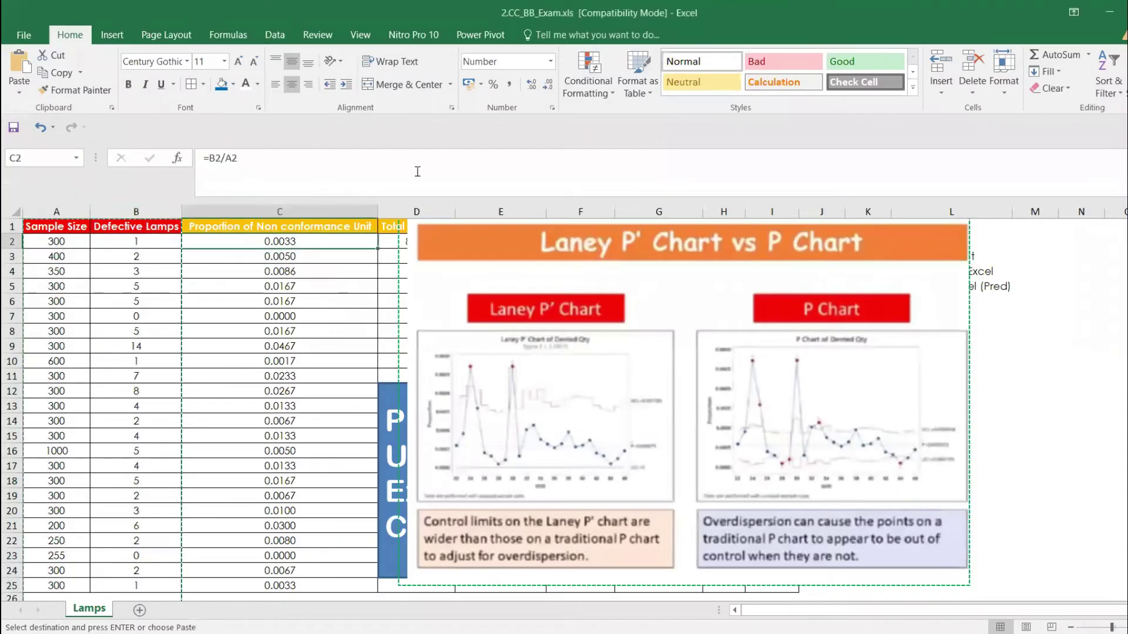
click(310, 288)
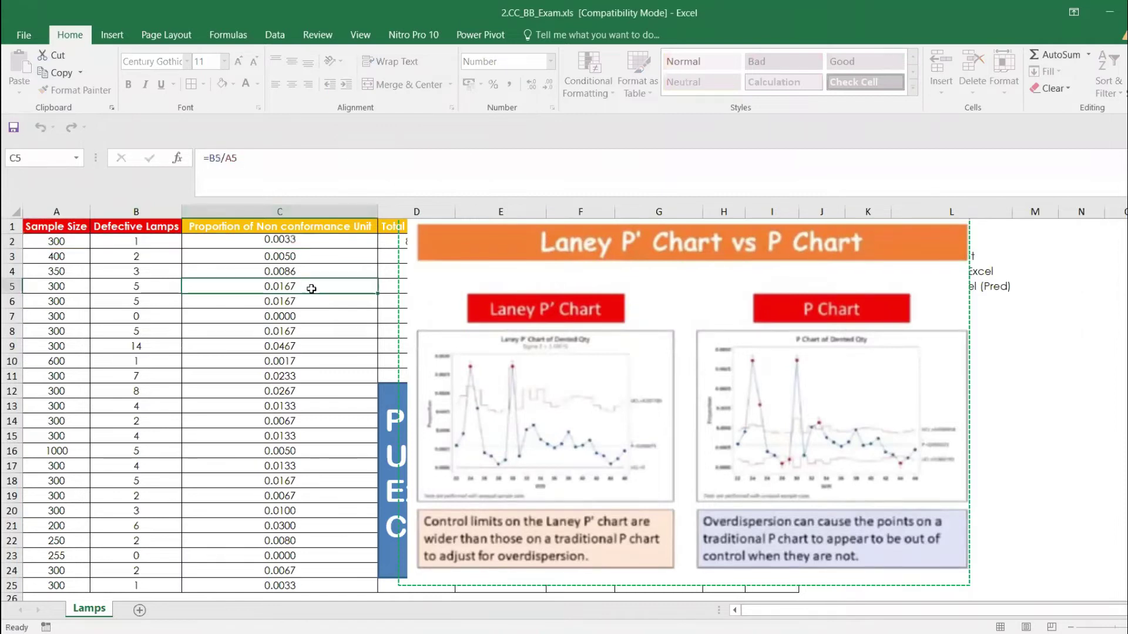
- Show the proportion of nonconforming units in C2 with five decimal places
click(300, 243)
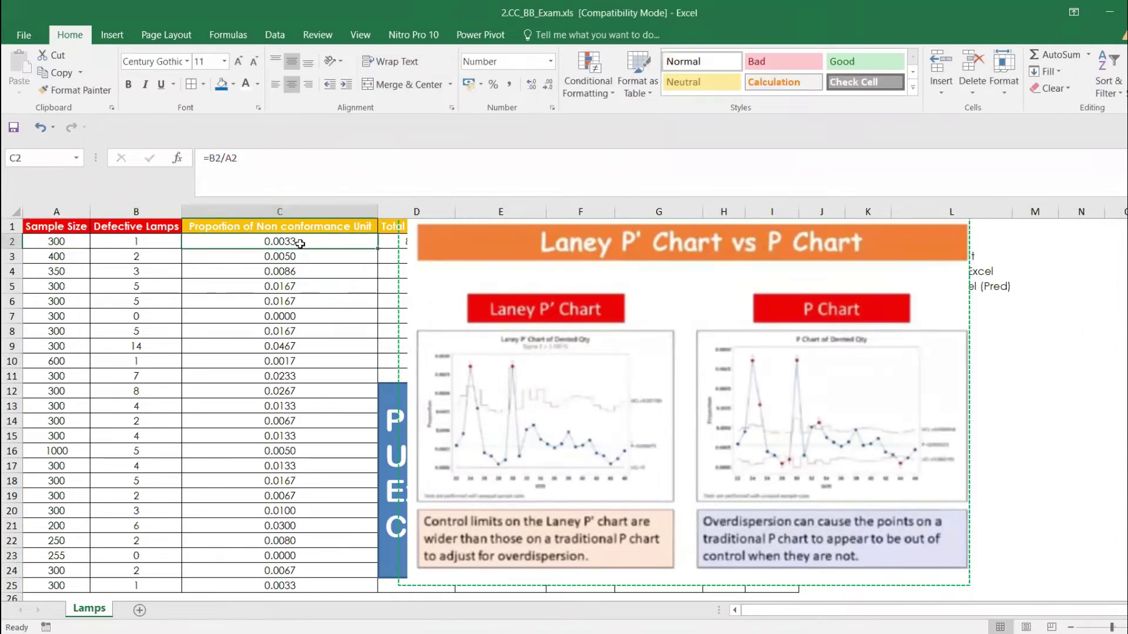
click(532, 88)
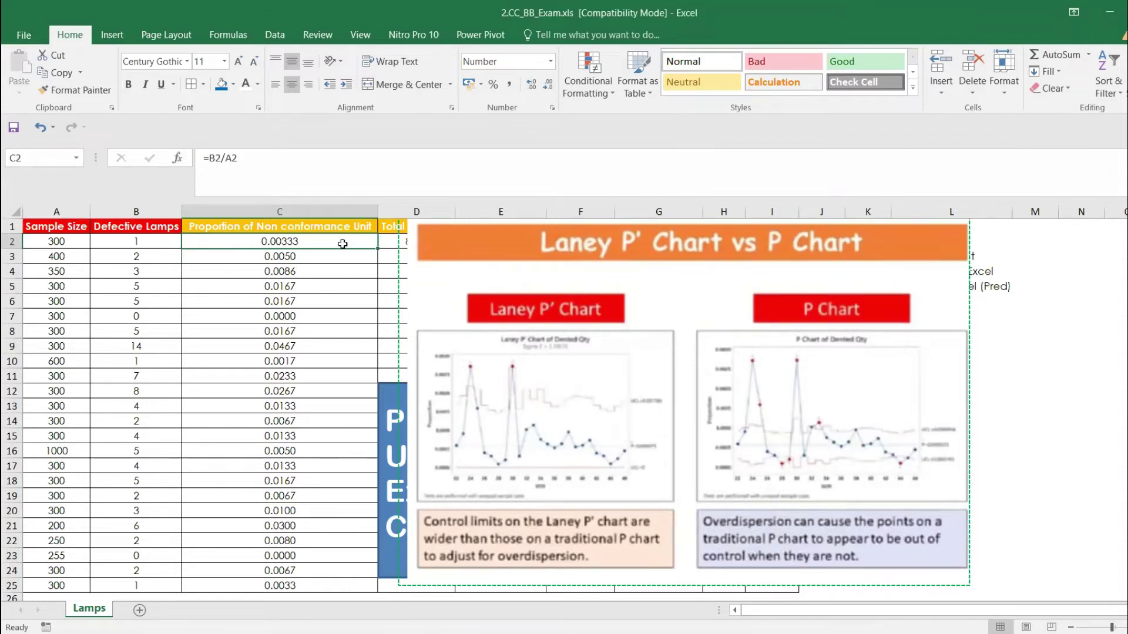
- Compare the eighth point on the Minitab P chart with the defective count and proportion in row 9 of 2.CC_BB_Exam.xls
key(alt+Tab)
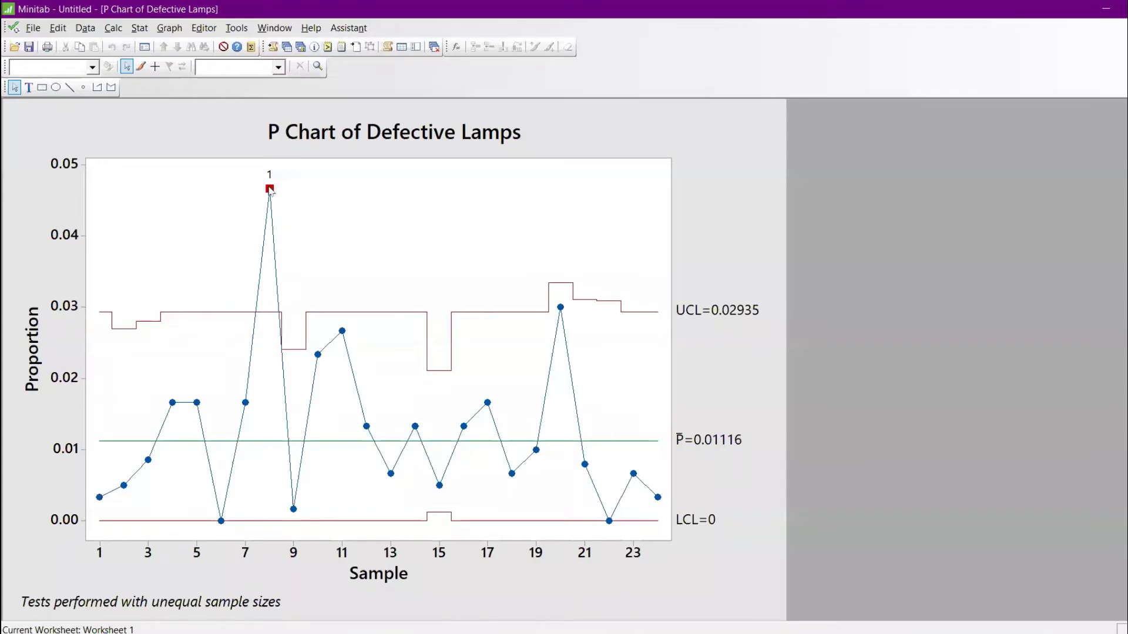
mouse_move(270, 192)
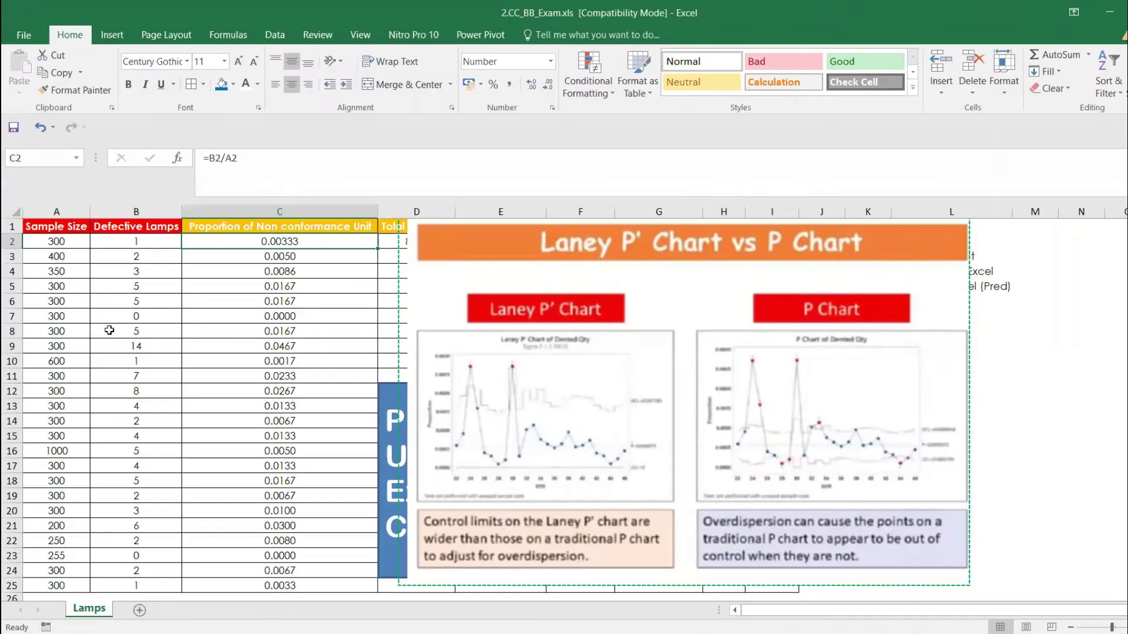
click(141, 348)
click(282, 351)
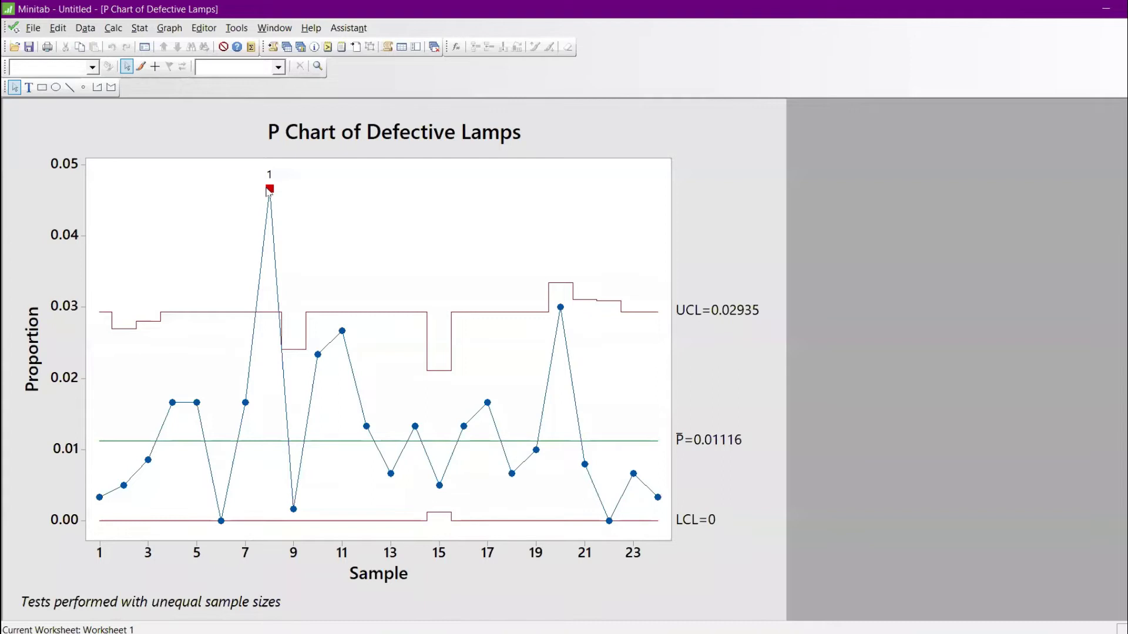
mouse_move(268, 192)
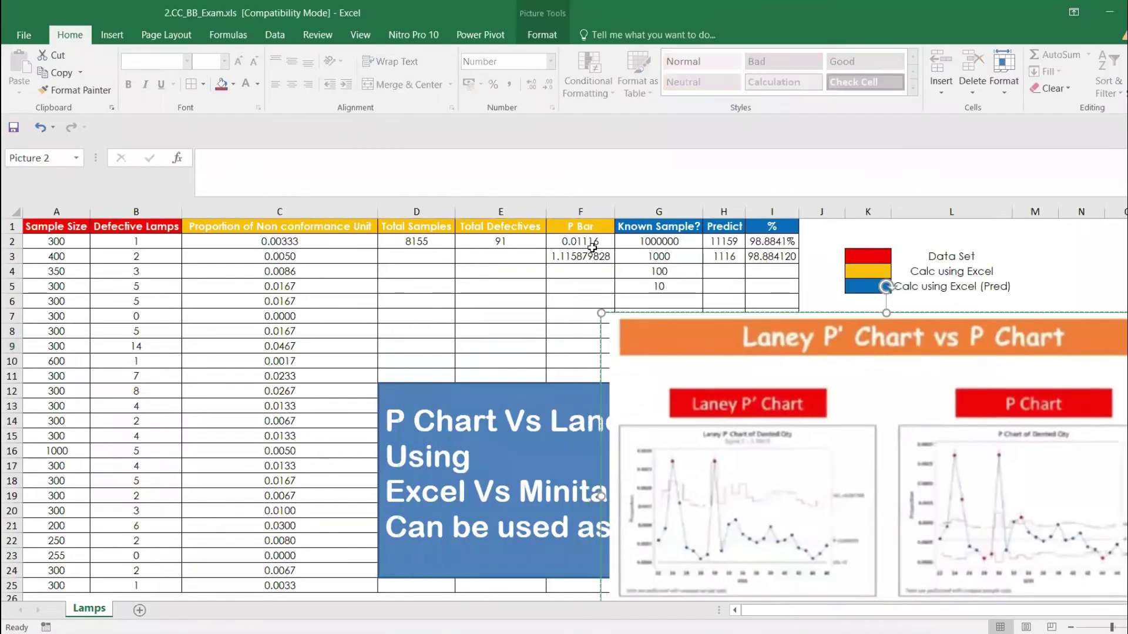
- Examine the Total Samples, Total Defectives and P Bar formulas in D2, E2 and F2 of the Lamps sheet
key(Escape)
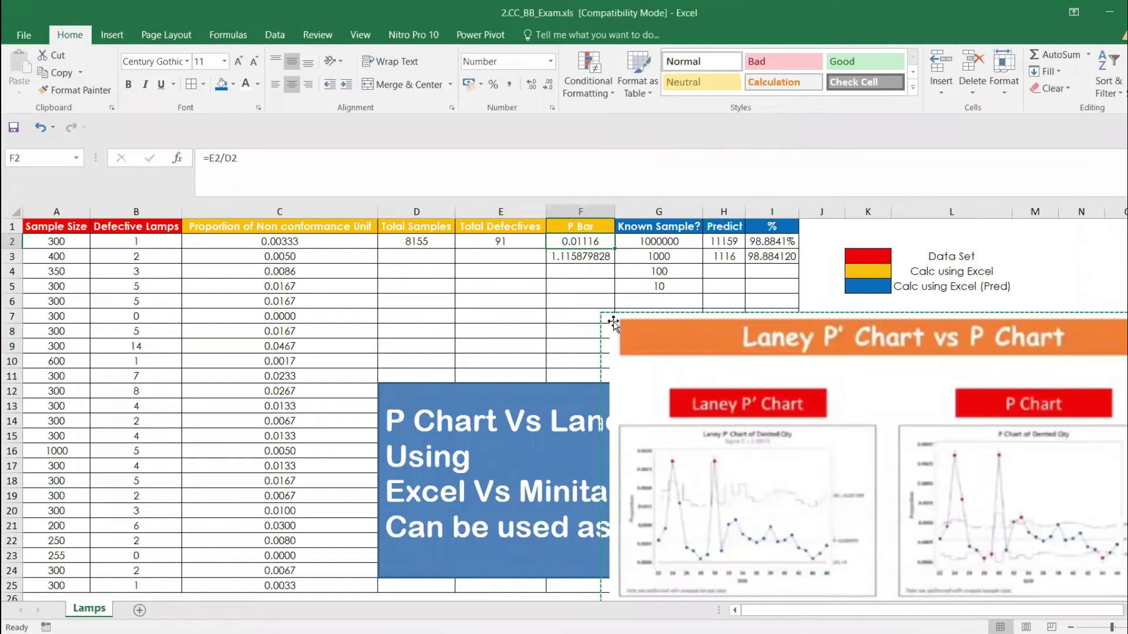
click(305, 213)
click(428, 242)
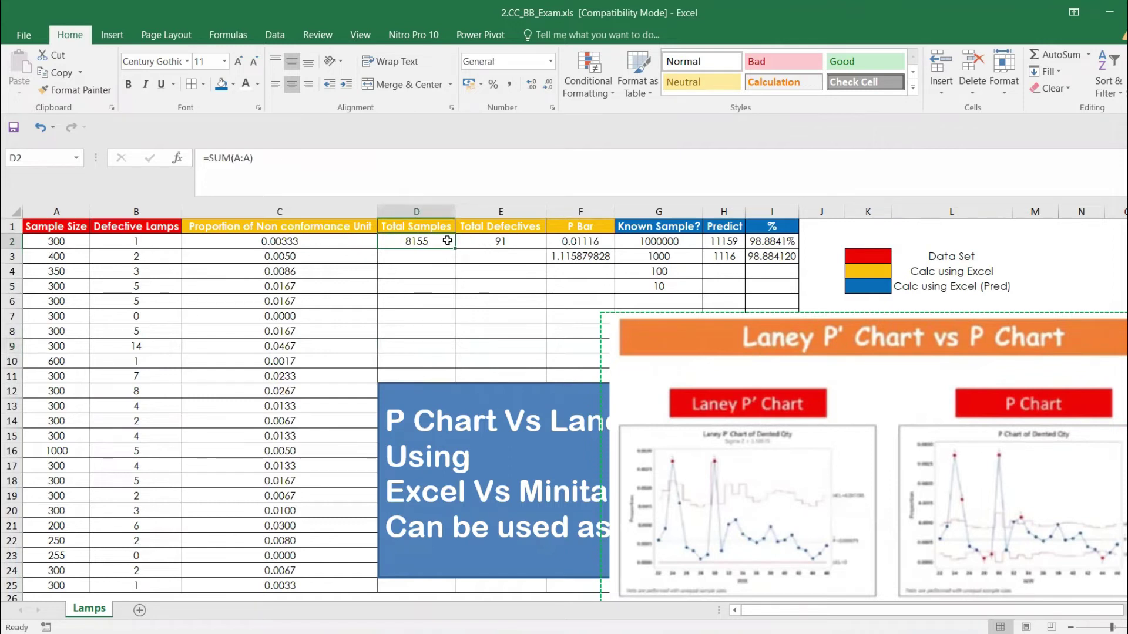
click(468, 241)
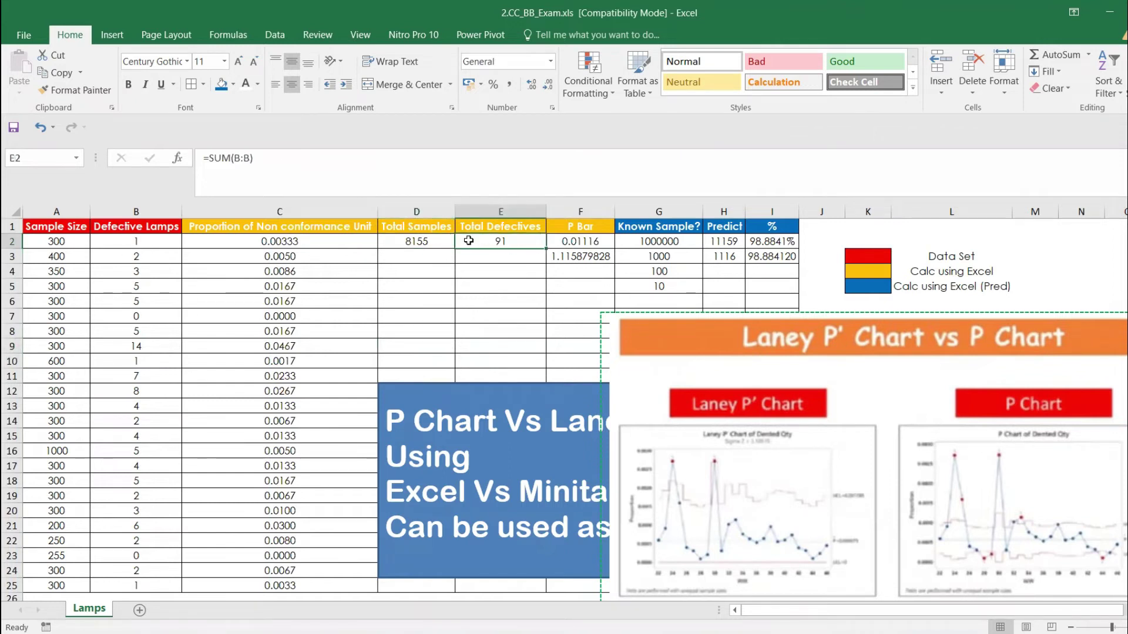
click(560, 241)
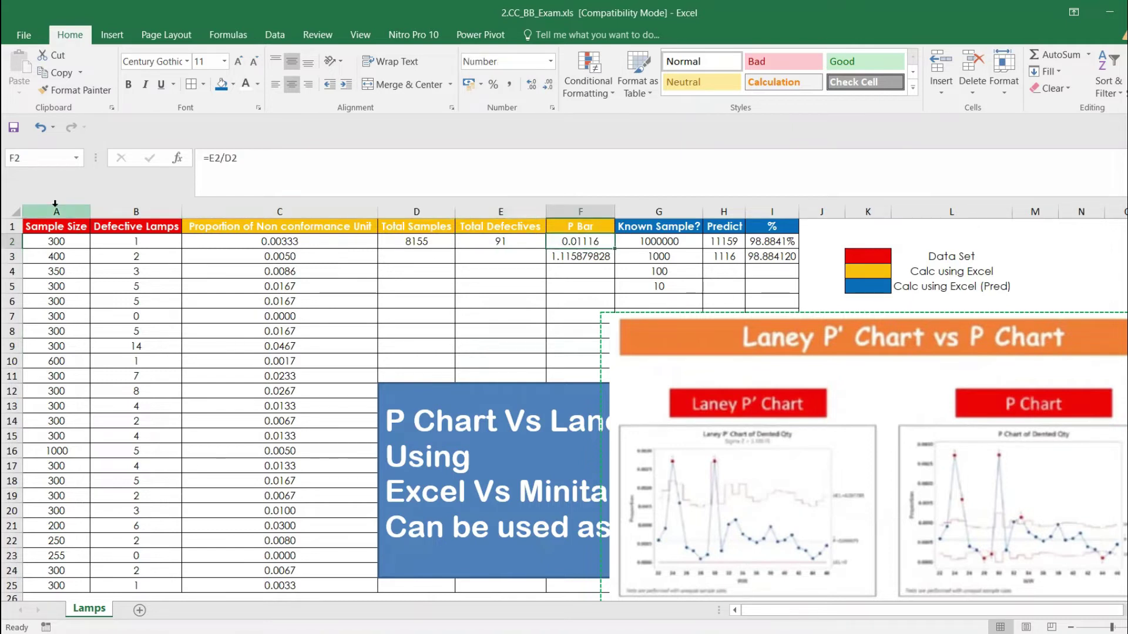
- Return to Minitab and brush the out-of-control point on the P chart to identify its worksheet row
key(alt+Tab)
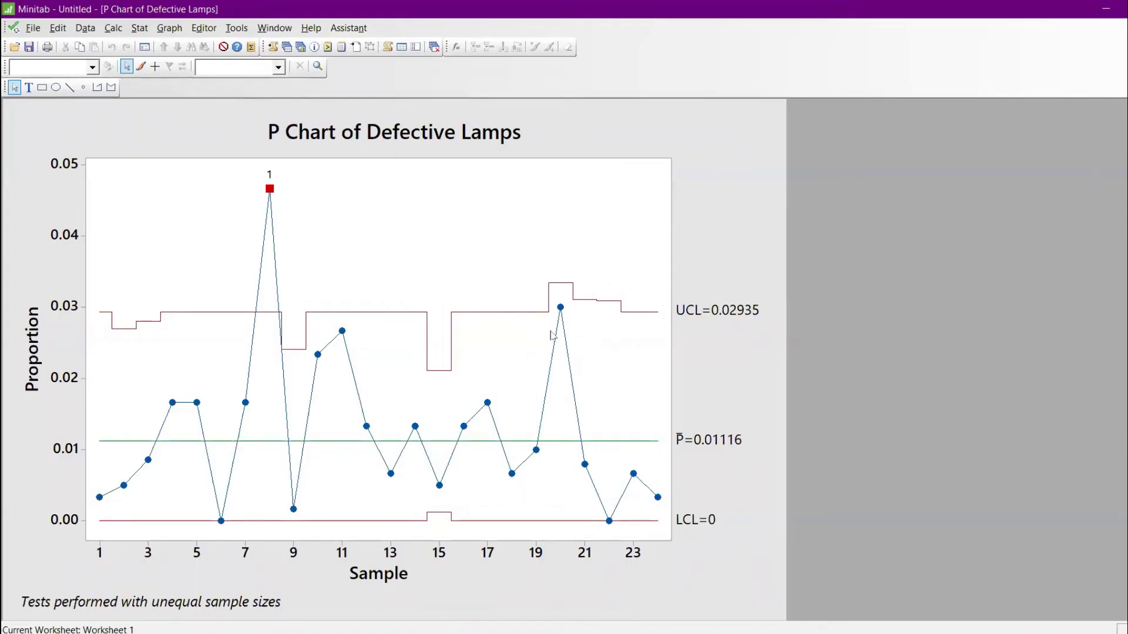
click(140, 67)
drag(238, 167, 306, 203)
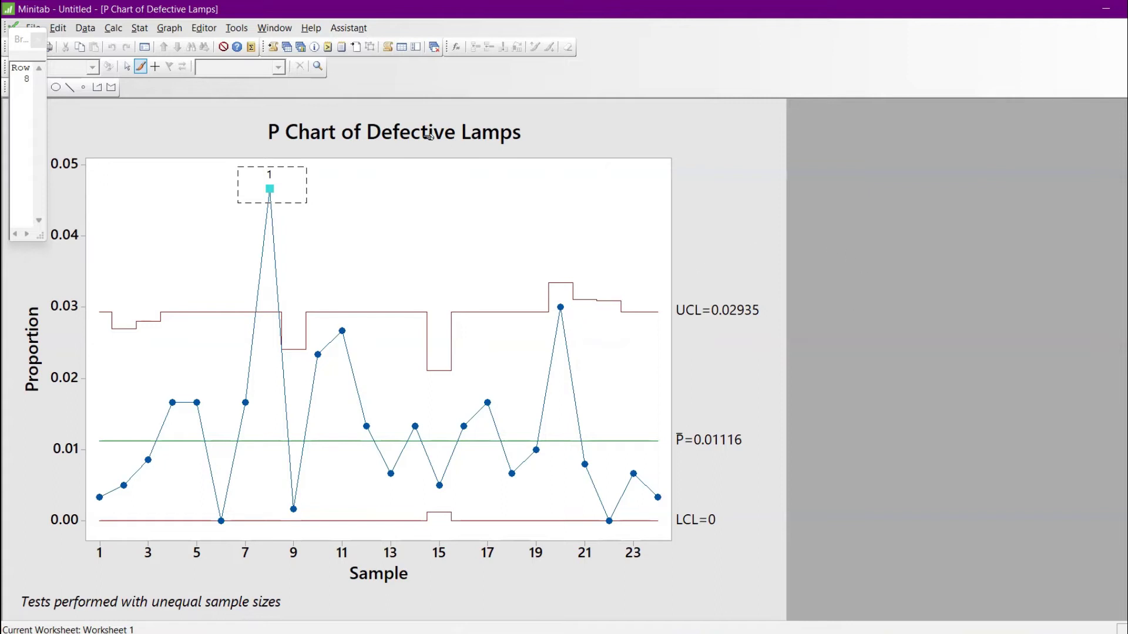
- Create a Laney P' chart with Defective Lamps as the variable and Sample Size as the subgroup sizes
click(138, 30)
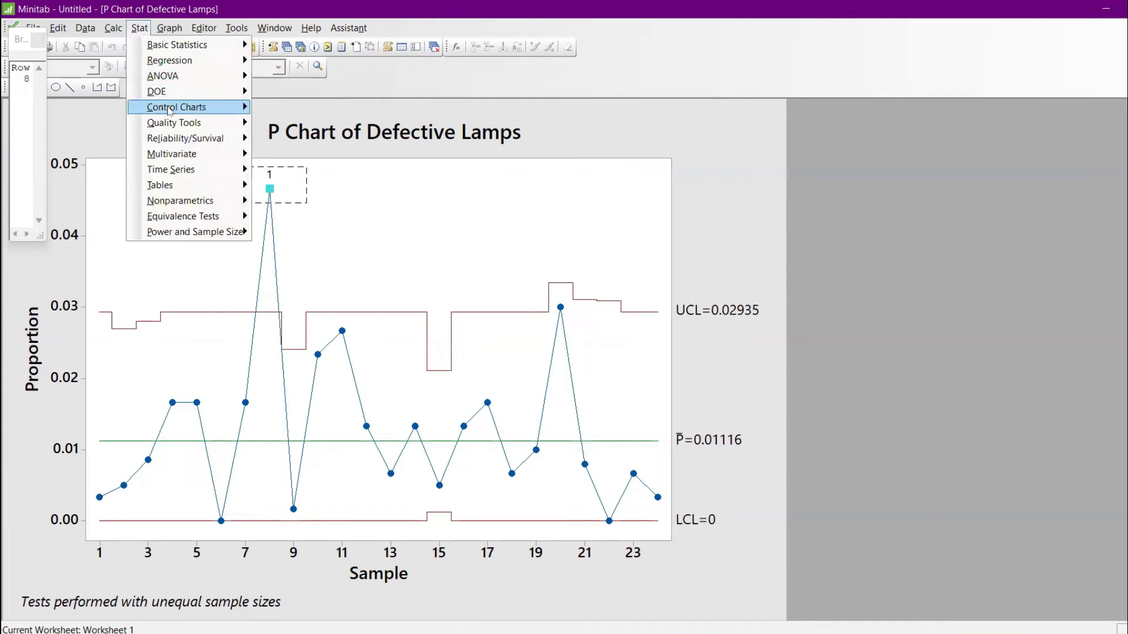
mouse_move(172, 113)
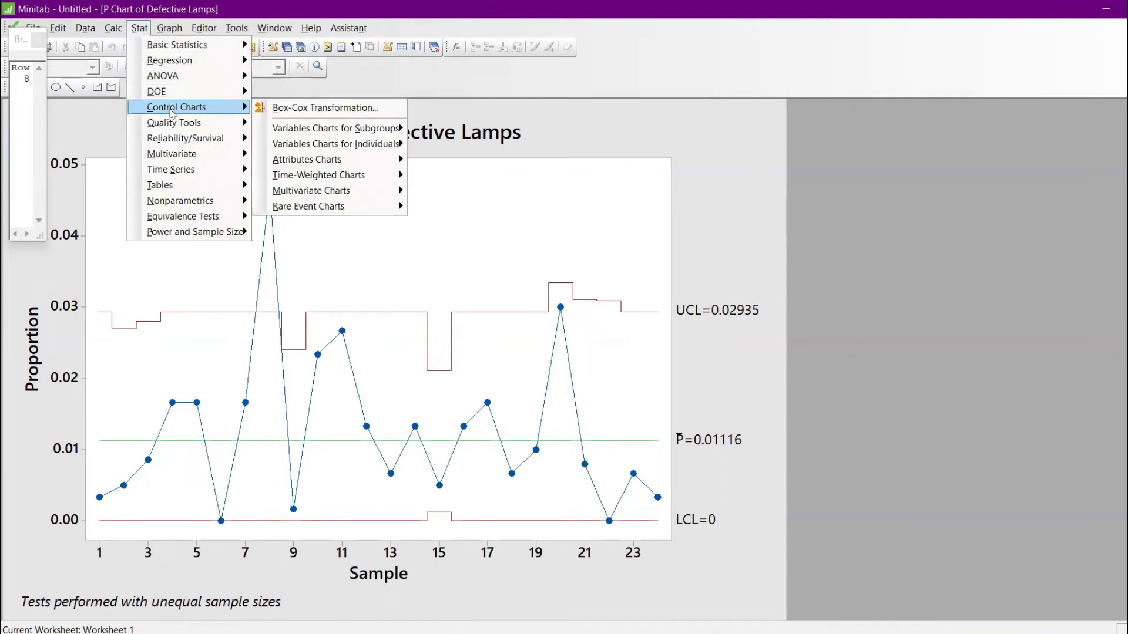
mouse_move(376, 160)
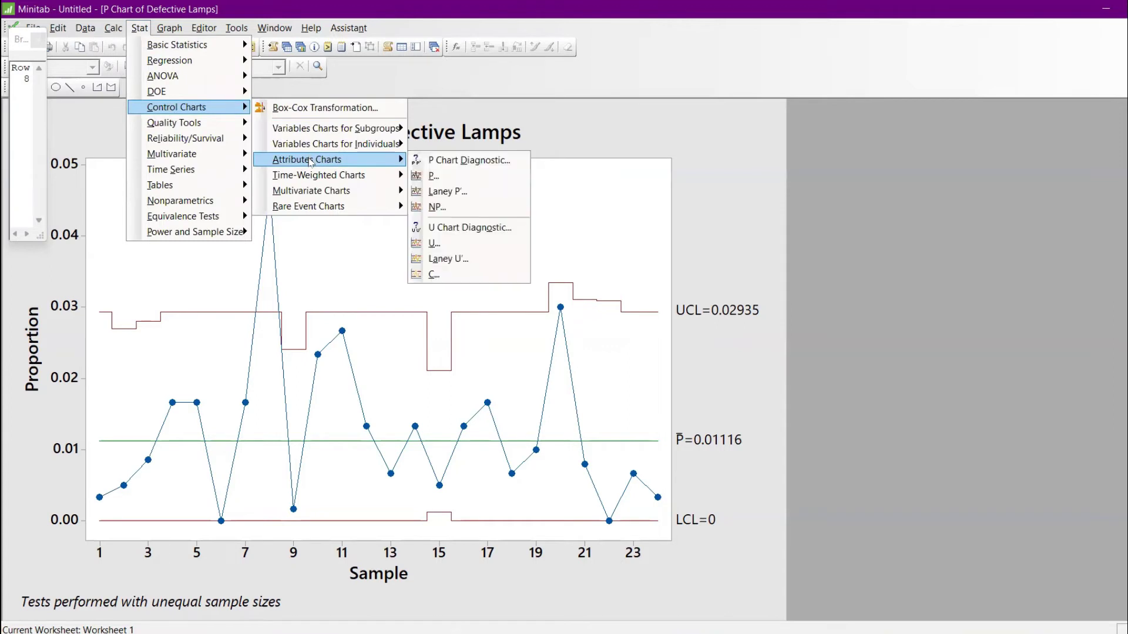
click(448, 193)
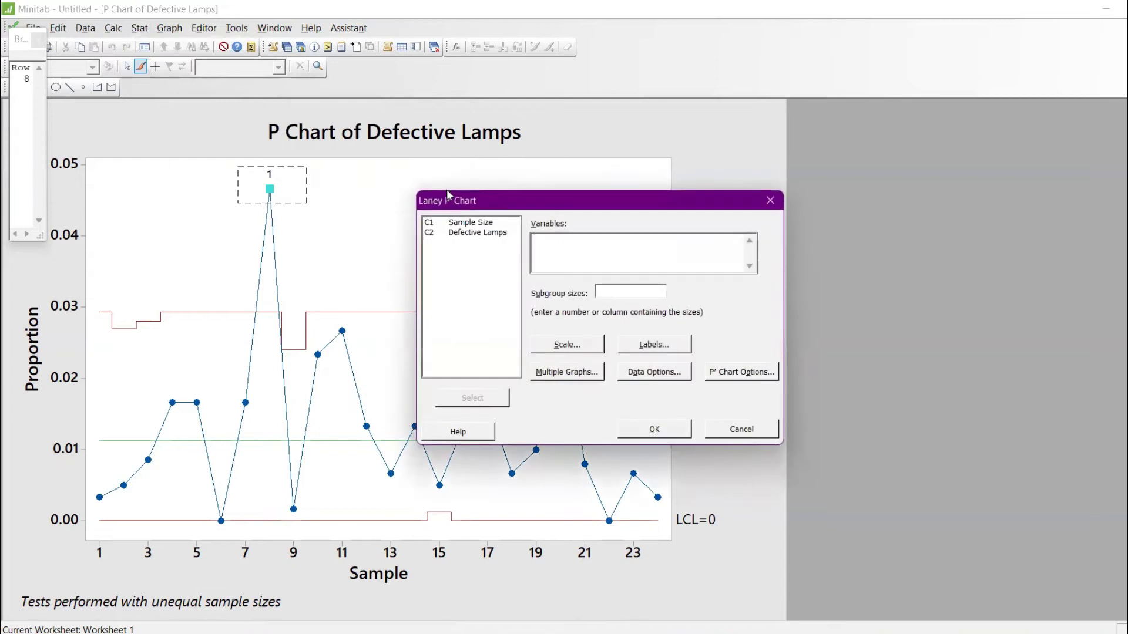
double_click(475, 235)
click(613, 294)
double_click(480, 225)
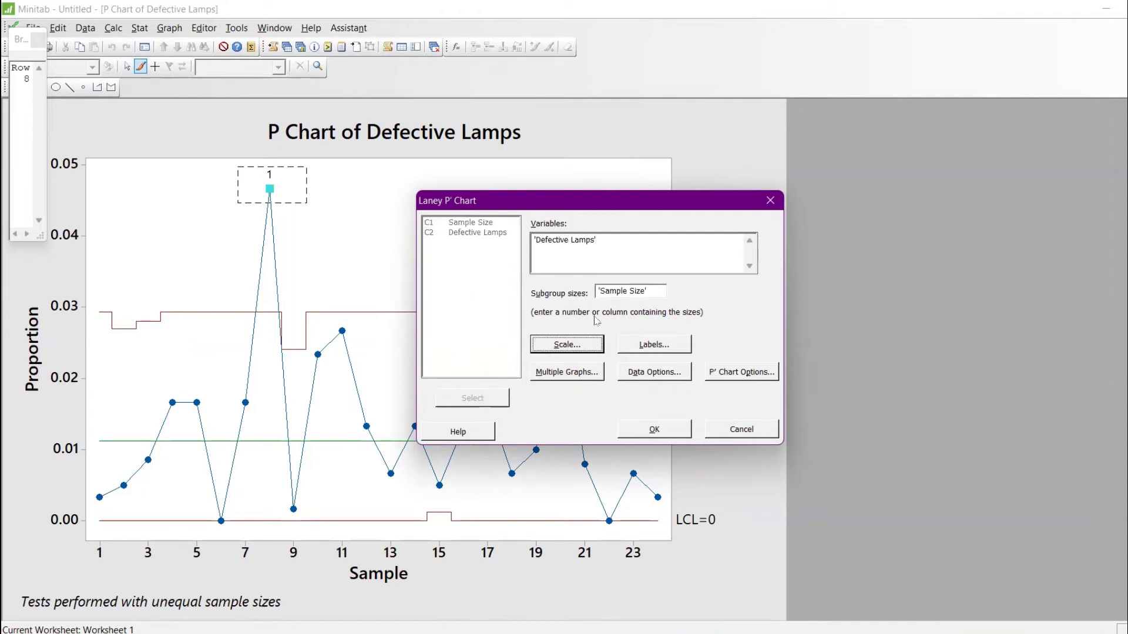
click(668, 430)
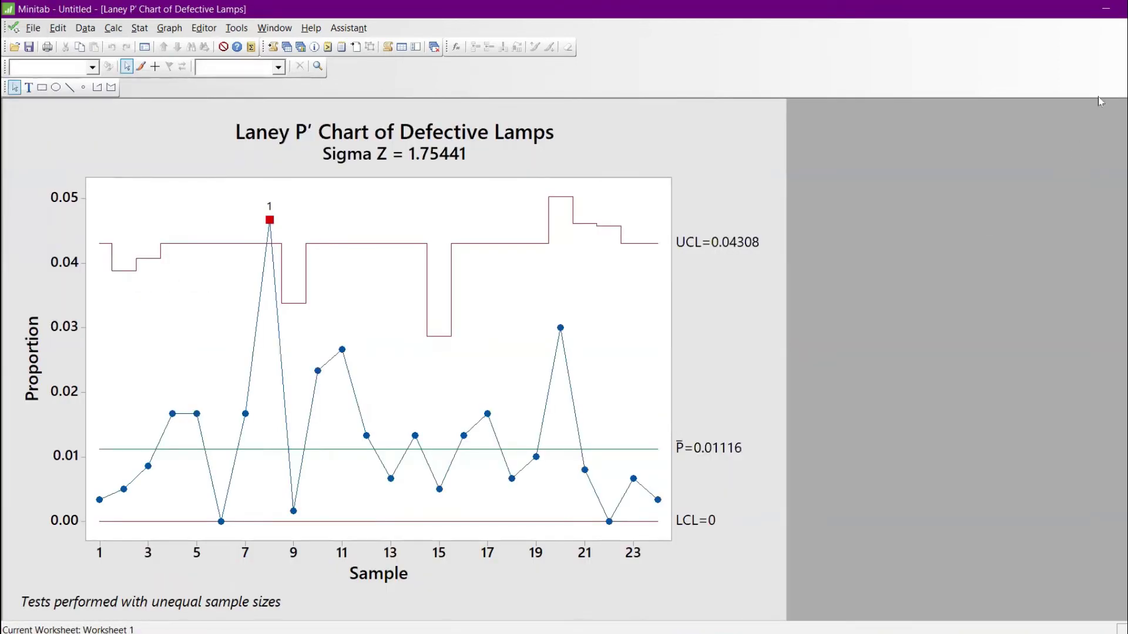
- Restore the chart windows, minimize the Session window and place the Laney P' chart beside the P chart for comparison
click(1122, 27)
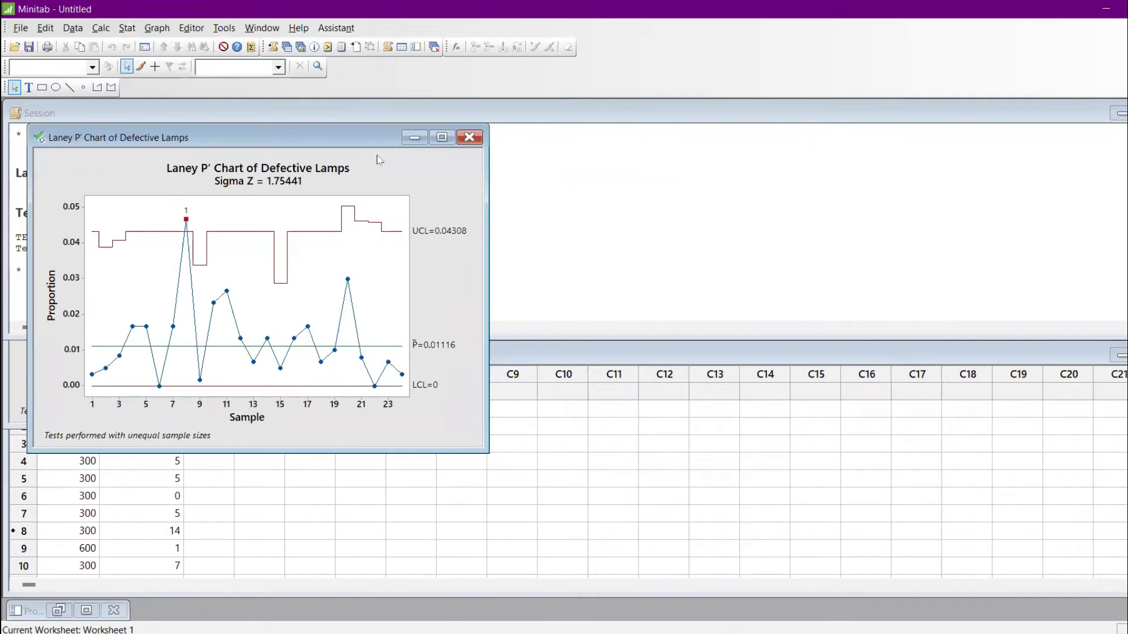
drag(341, 140, 841, 162)
click(1119, 113)
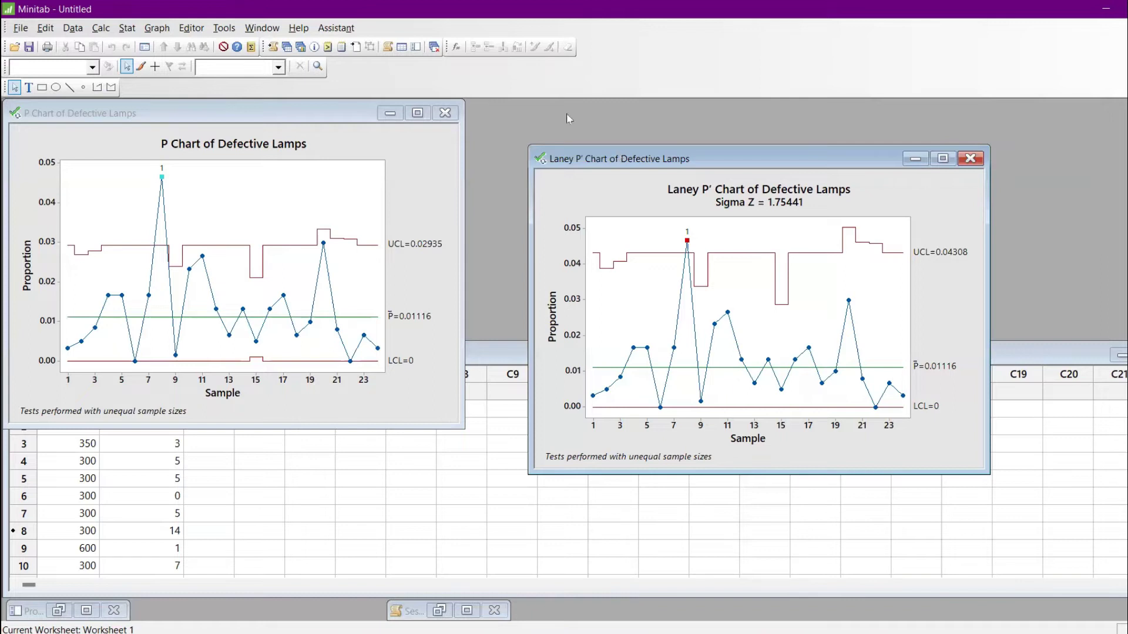
drag(567, 117, 568, 118)
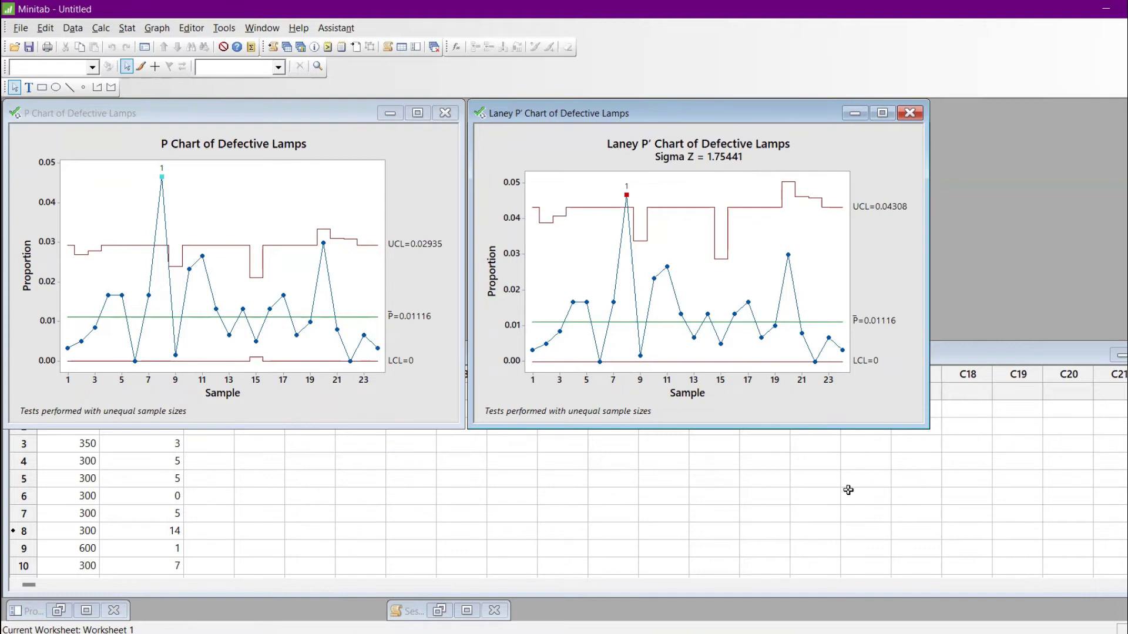
- Check the yield-based short-term sigma level in L7 of Sigma Level Calculator v4.xls and return to the Minitab charts
mouse_move(857, 633)
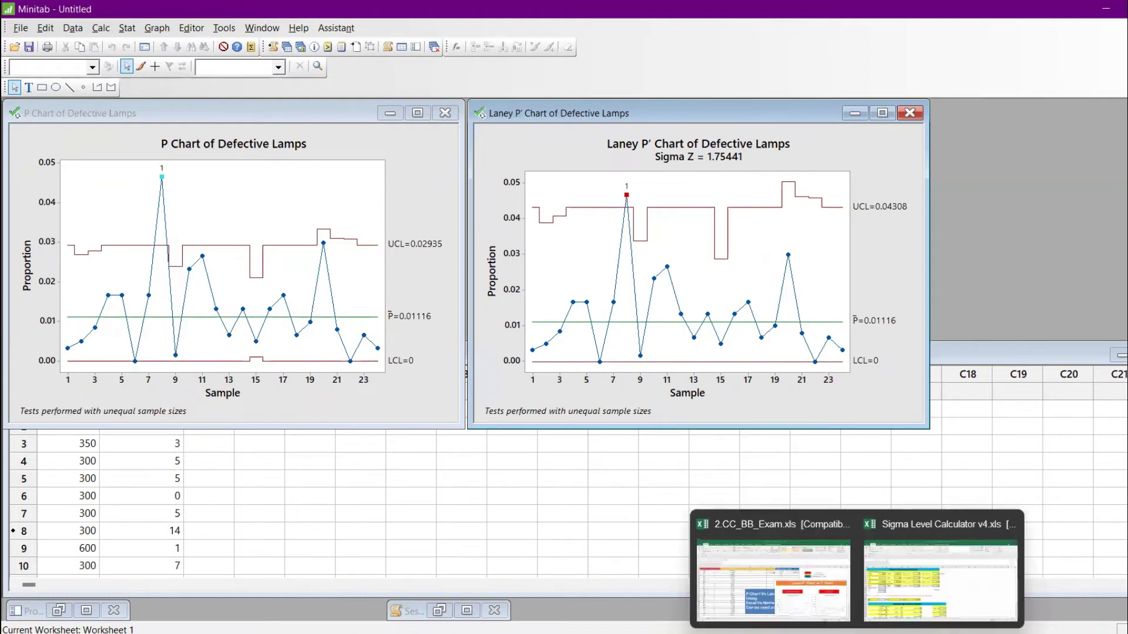
click(893, 573)
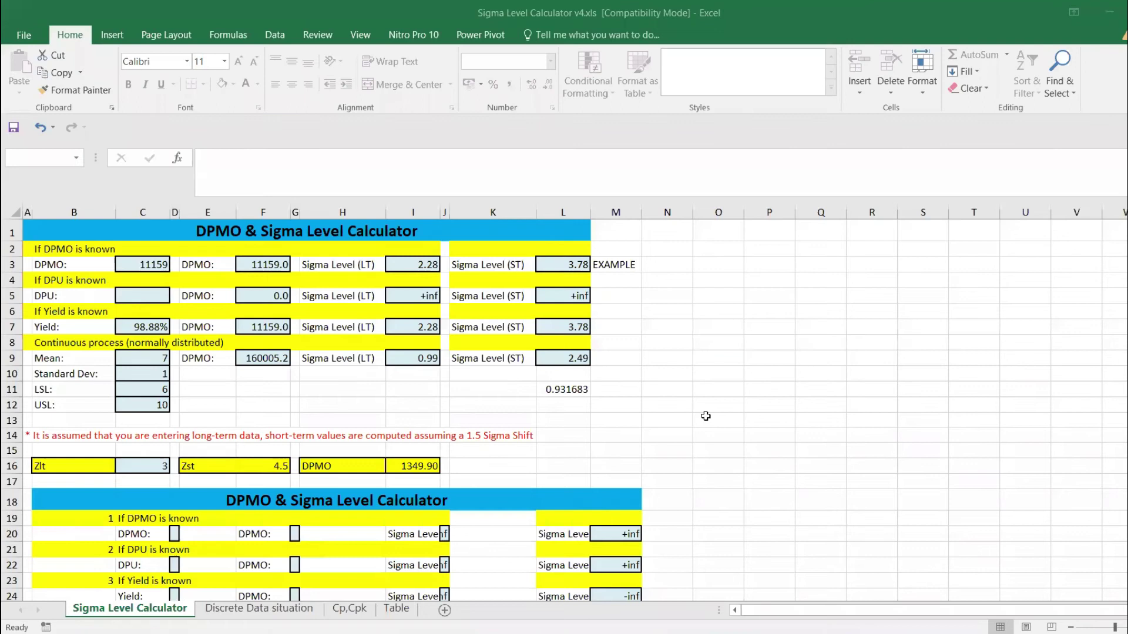
click(573, 329)
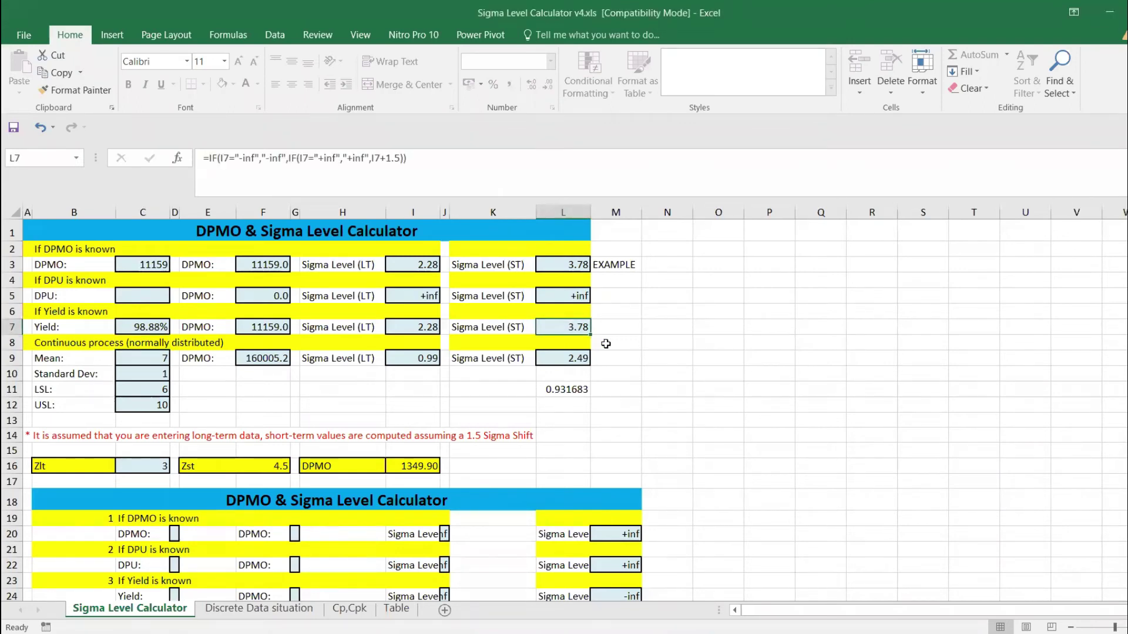
key(alt+Tab)
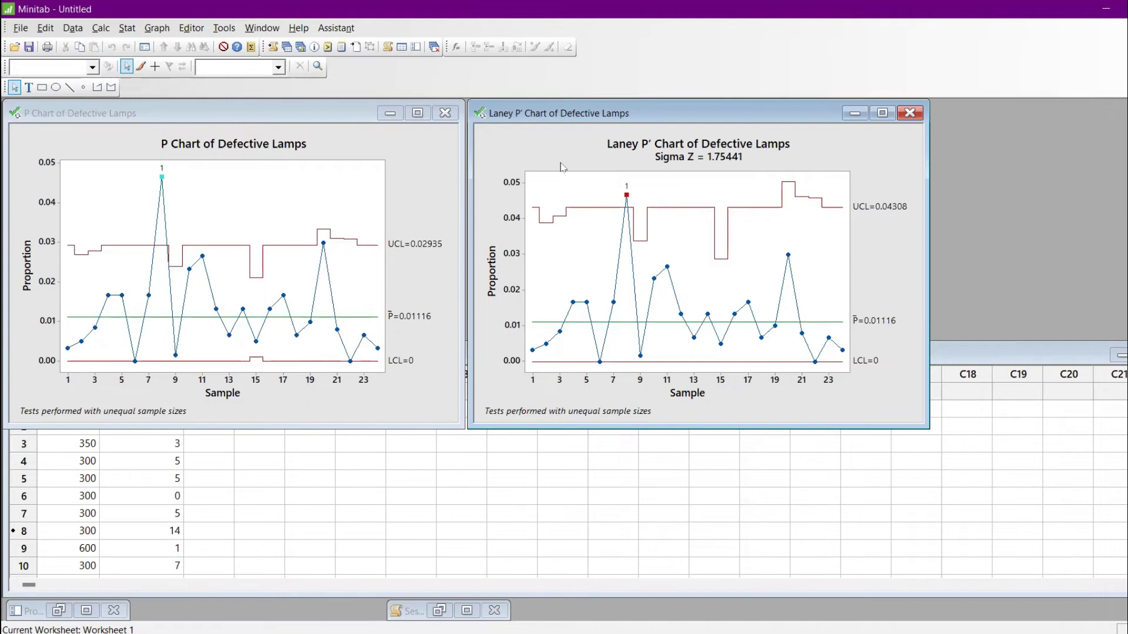
- Read the Sigma Z explanation in Minitab's Laney P' Chart help, and close the help and the chart dialog
click(145, 48)
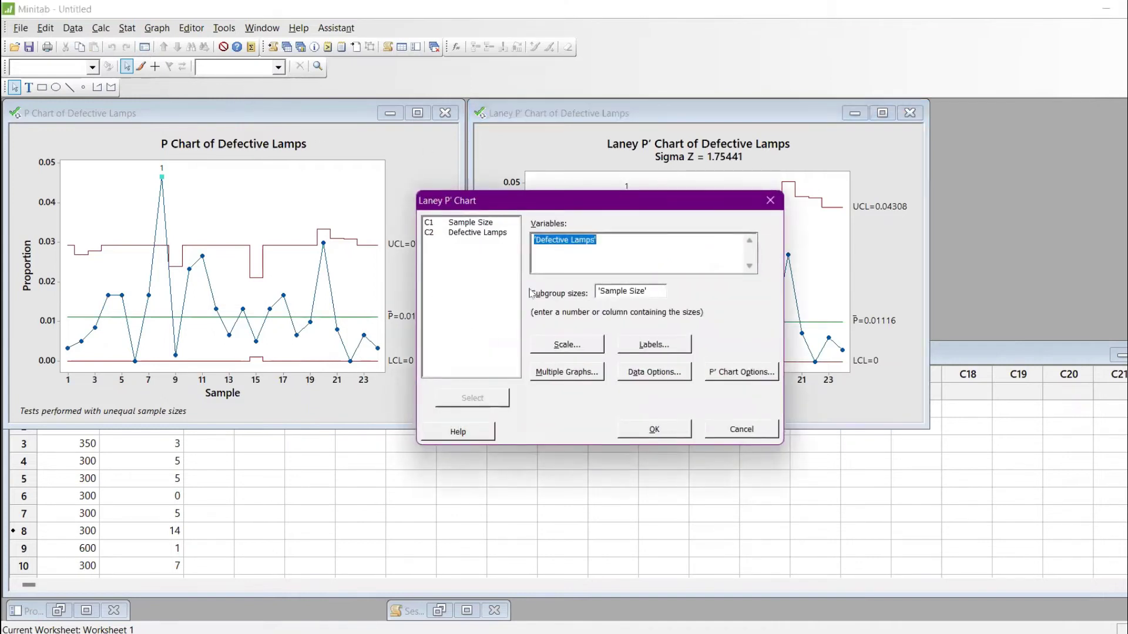
click(486, 437)
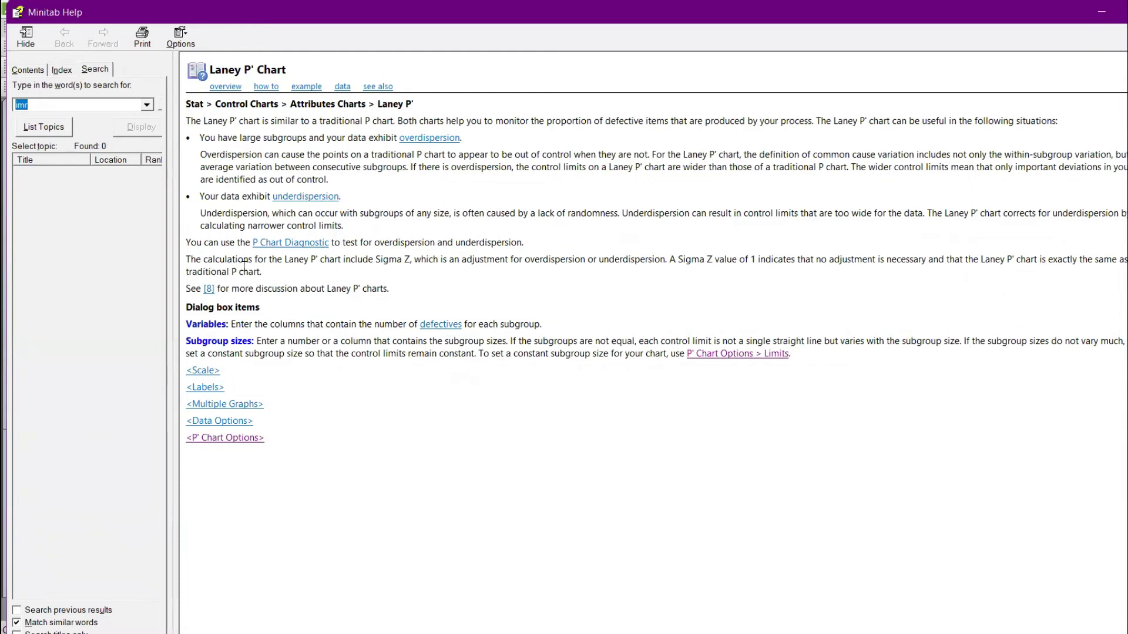
drag(187, 259, 254, 260)
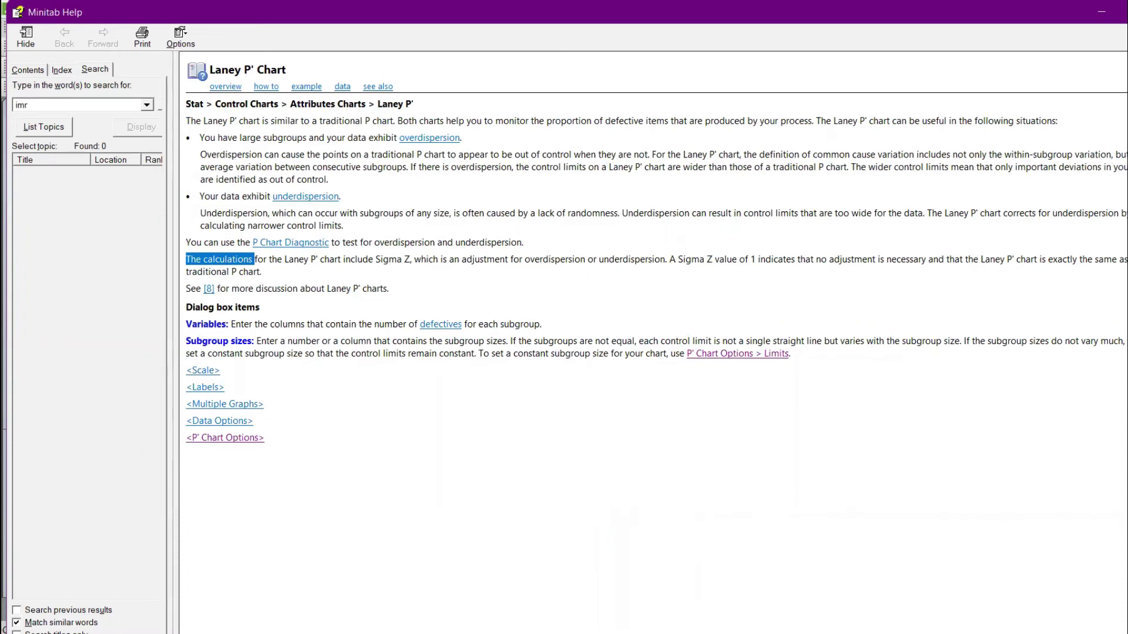
key(alt+F4)
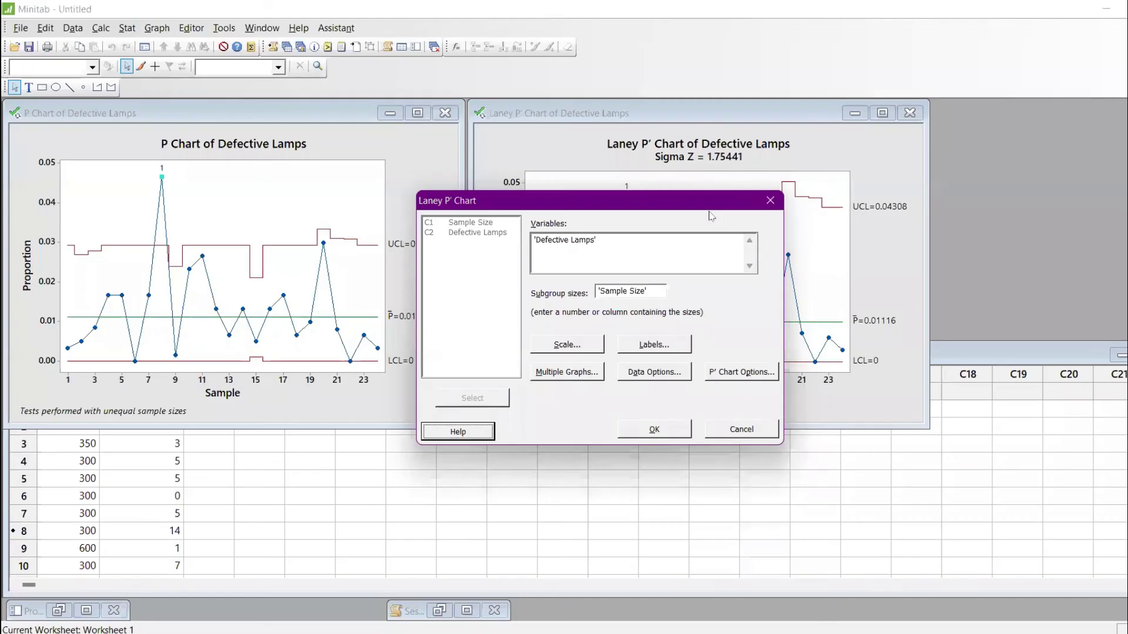
click(770, 201)
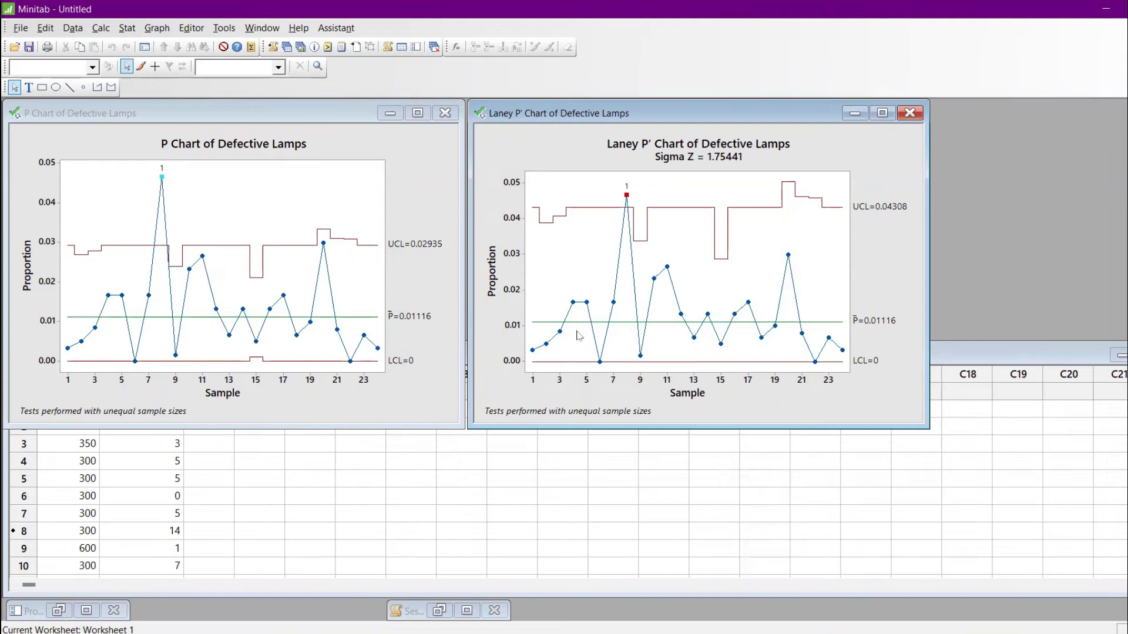
- Minimize the P chart window and maximize Worksheet 1 to show the full lamp data
mouse_move(571, 329)
click(397, 113)
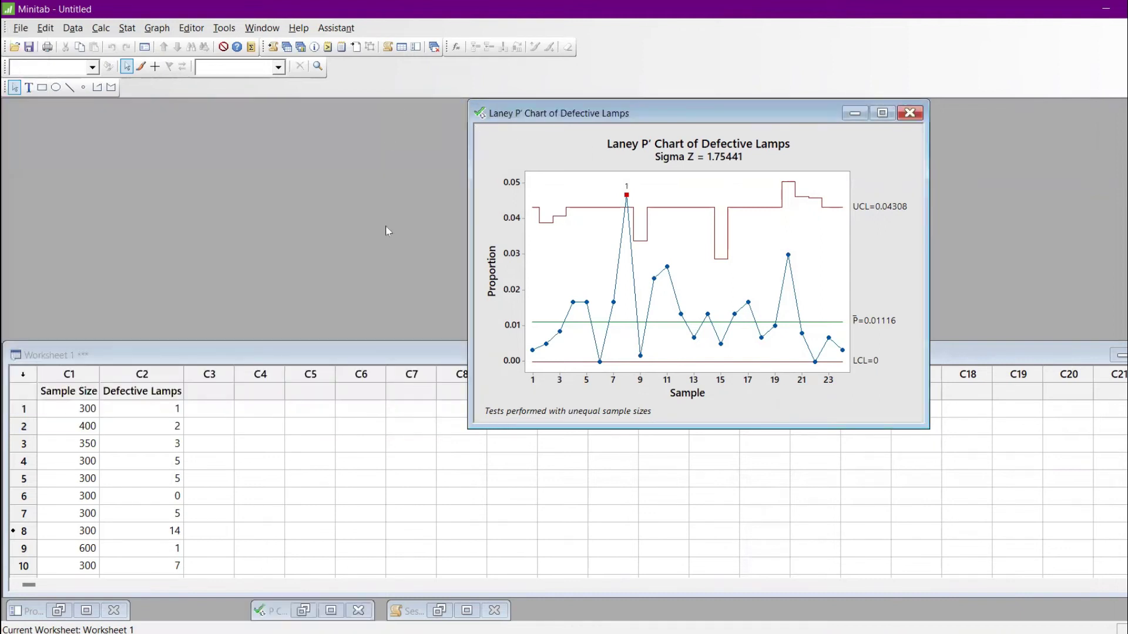
click(319, 352)
double_click(318, 352)
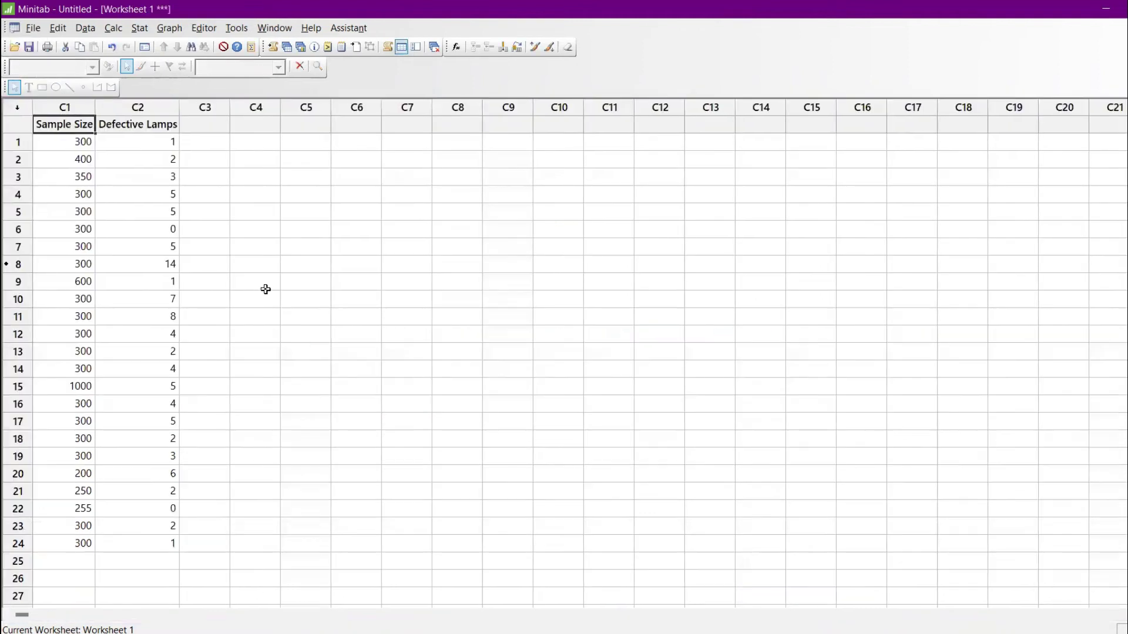
- Fill the Defective Lamps column with 1 in every data row and set row 20 to 0
click(200, 130)
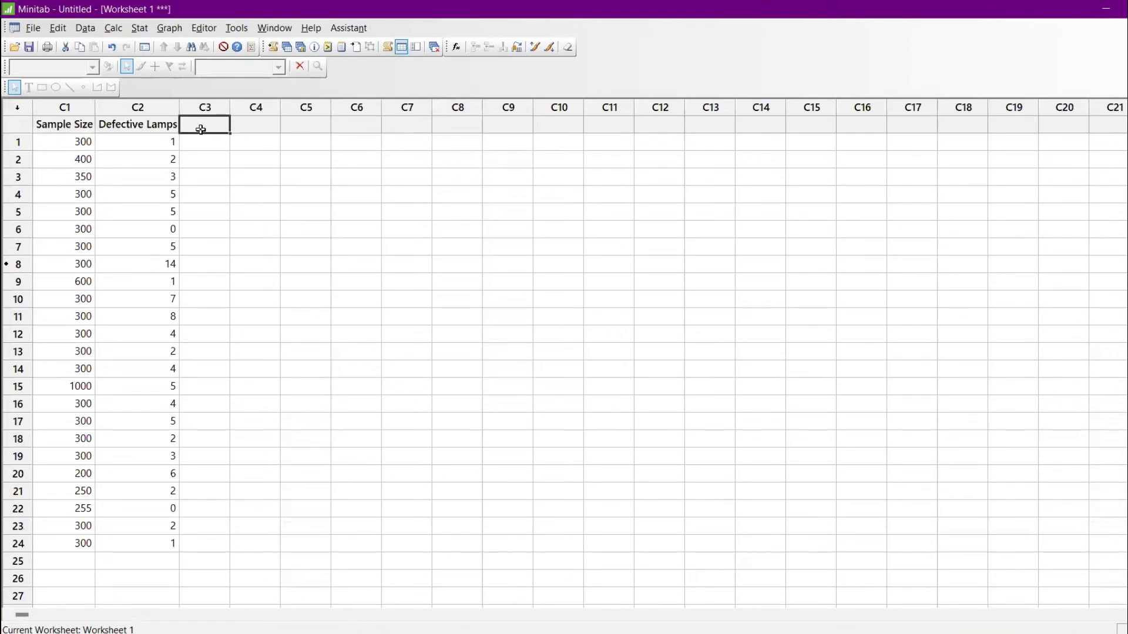
click(159, 143)
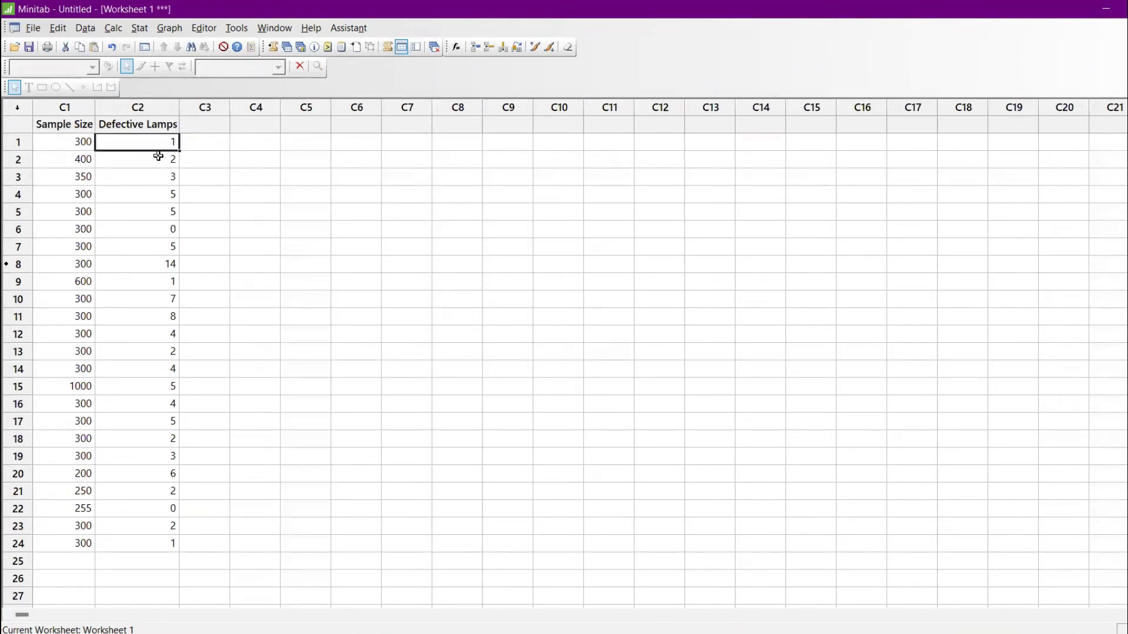
drag(159, 156, 141, 537)
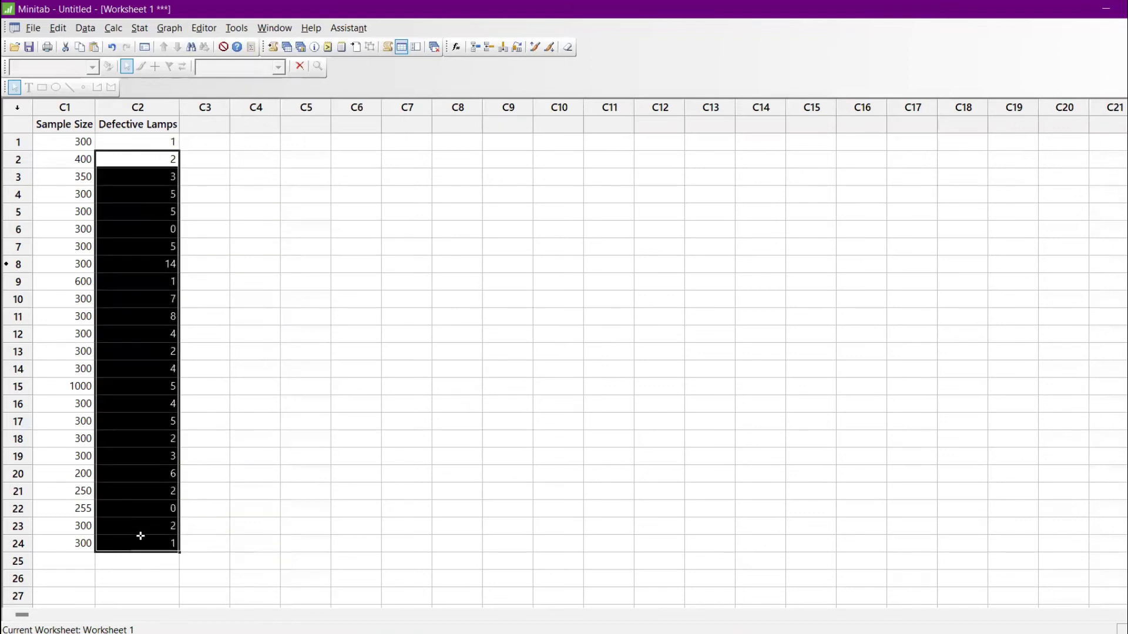
click(160, 470)
text(0)
key(Return)
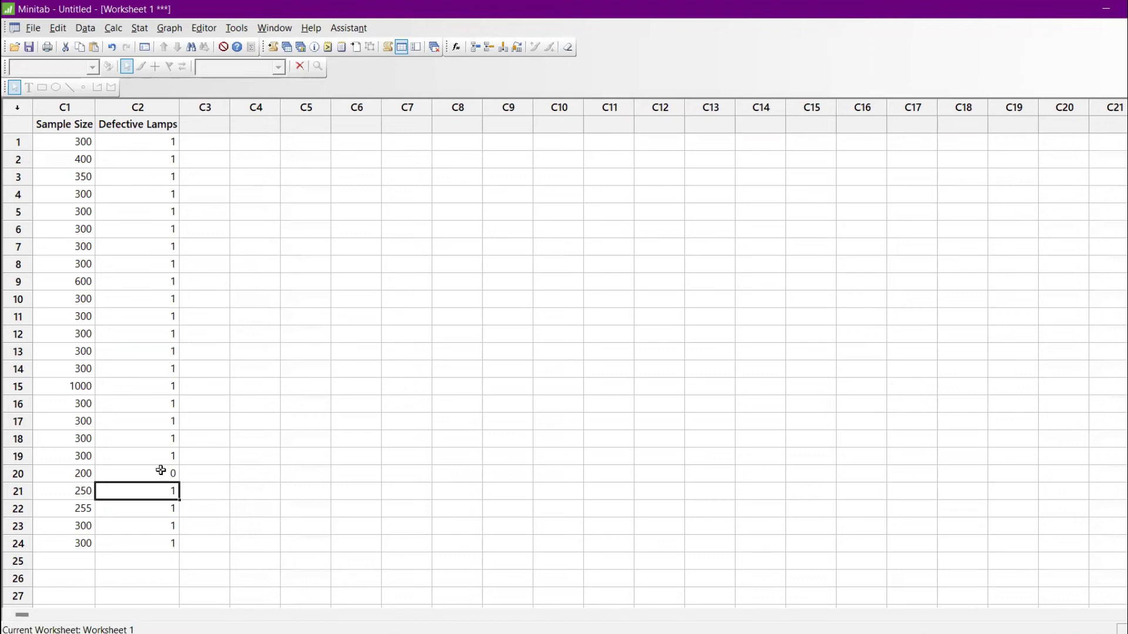
- Create a Laney P' chart from the altered Defective Lamps data and inspect the point for sample 19
key(ctrl+e)
key(Return)
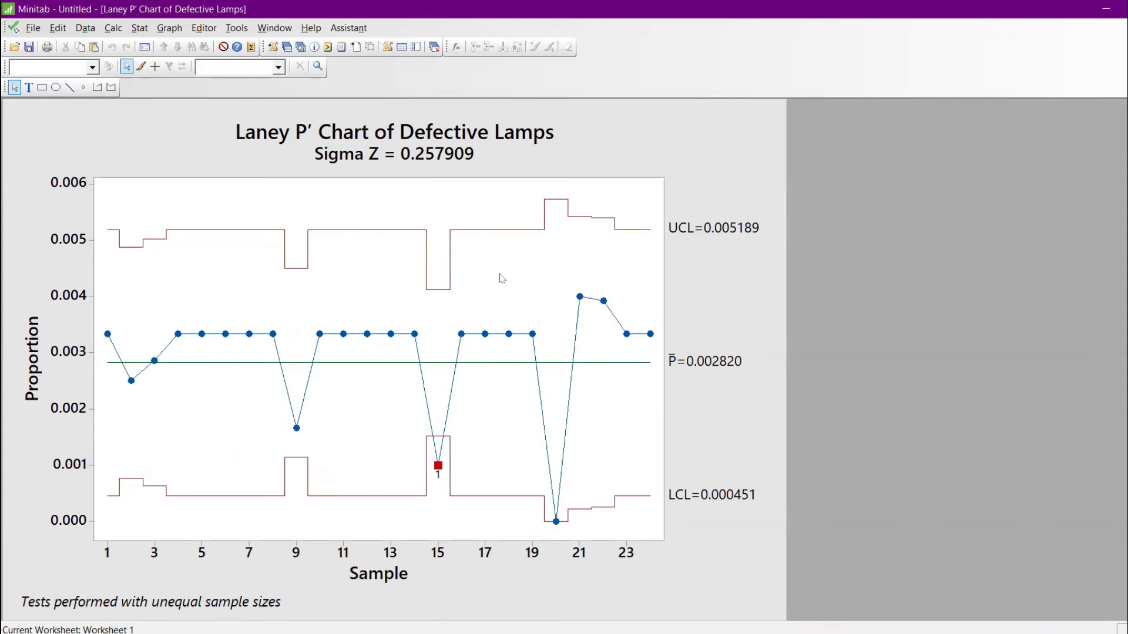
mouse_move(529, 340)
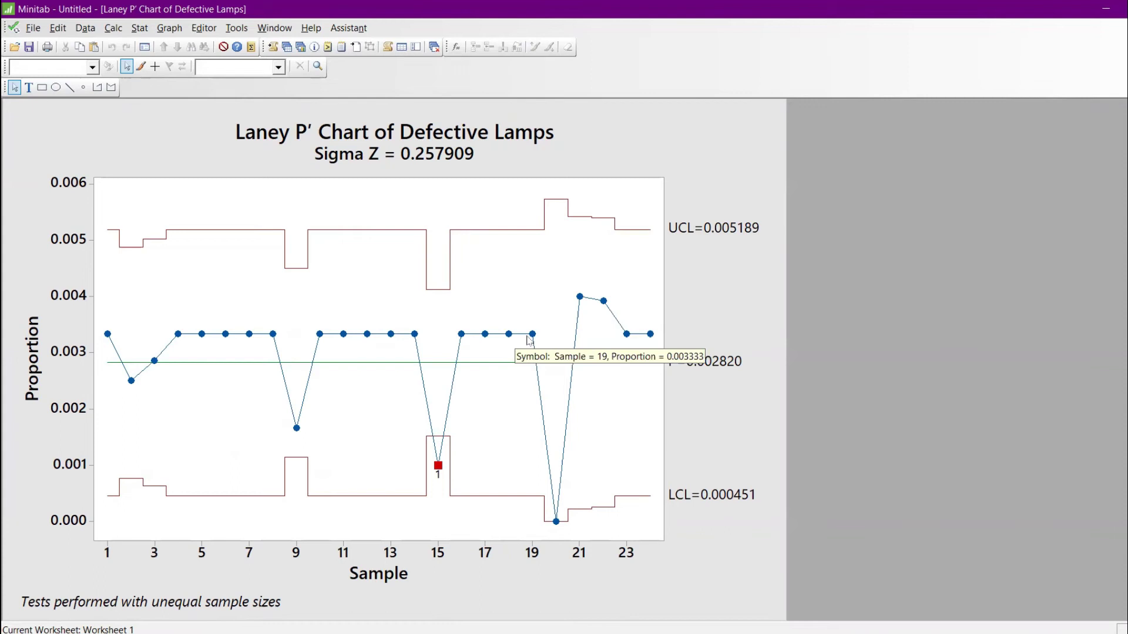
- Copy the Defective Lamps values from 2.CC_BB_Exam.xls in Excel and paste them over column C2 in Minitab's Worksheet 1
click(288, 46)
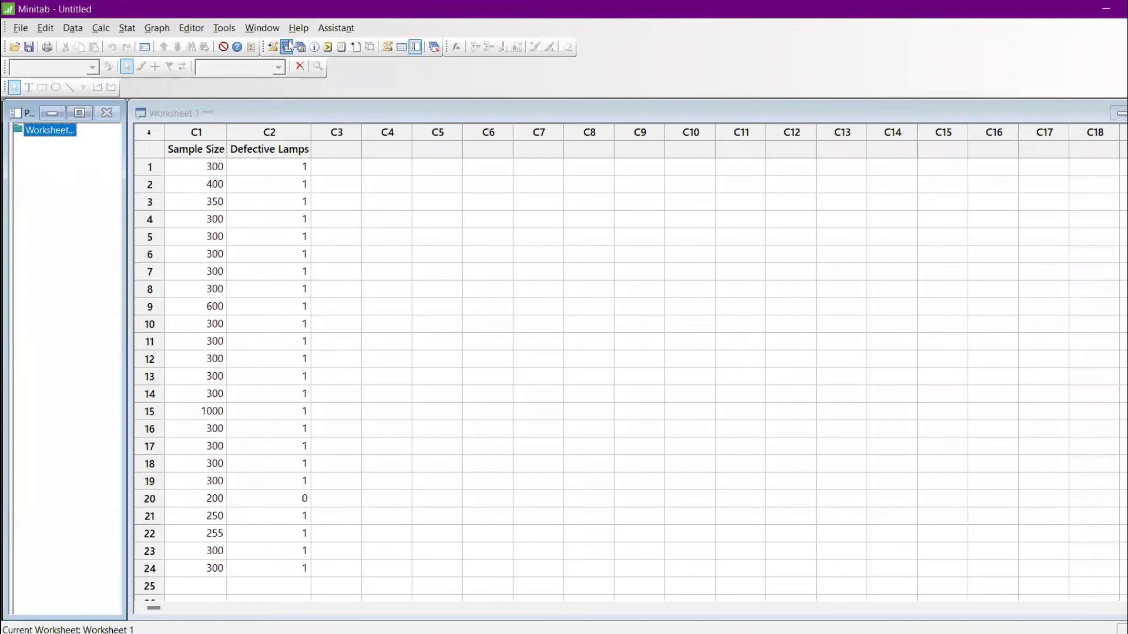
click(854, 624)
click(773, 582)
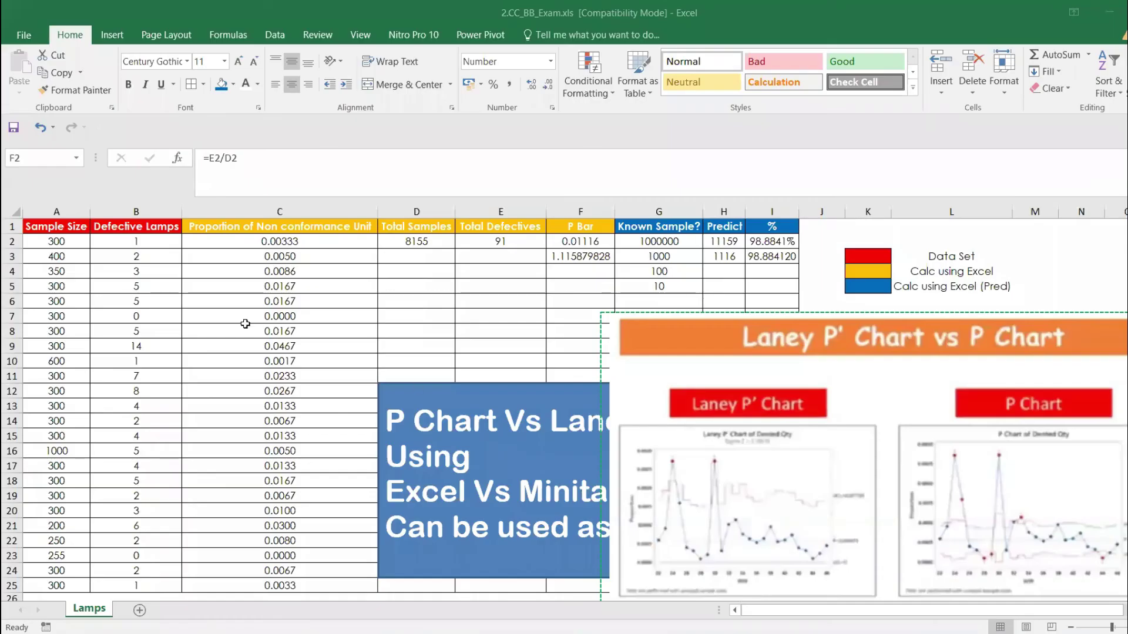
drag(154, 241, 159, 534)
key(ctrl+c)
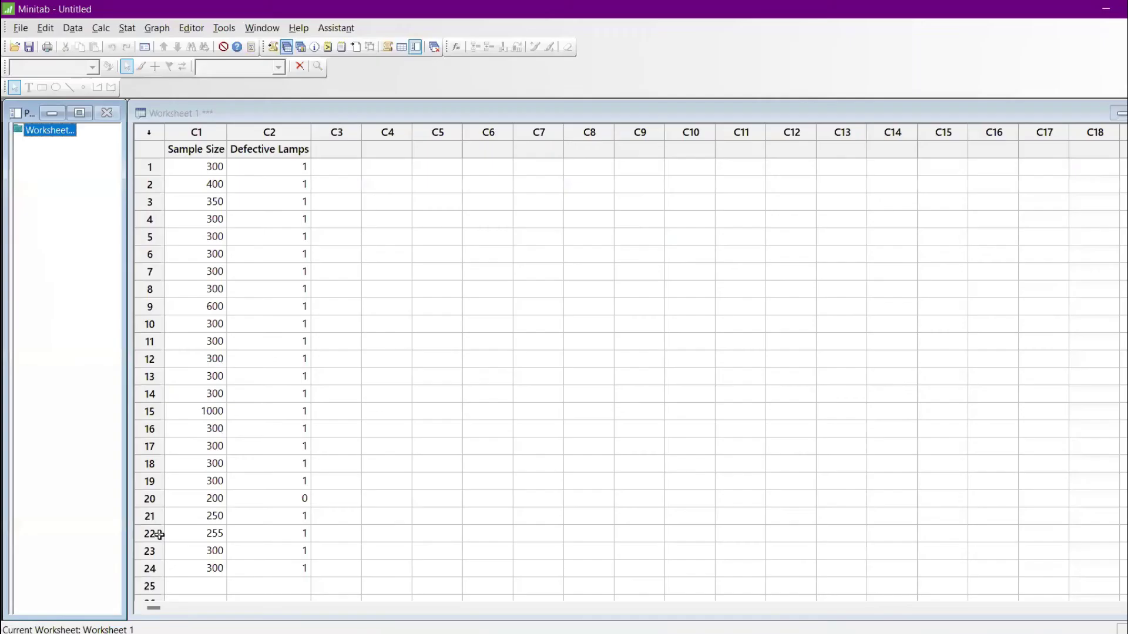
key(alt+Tab)
drag(272, 165, 251, 563)
key(ctrl+v)
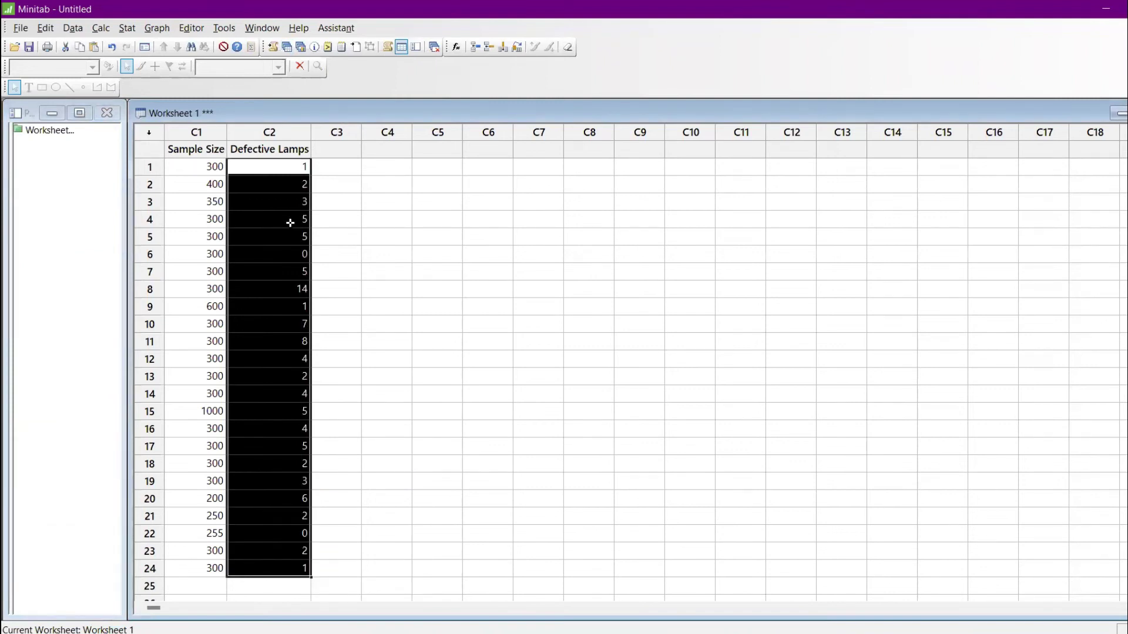
- Create a Laney P' chart of Defective Lamps with Sample Size as subgroup sizes and place it beside the worksheet data
key(ctrl+e)
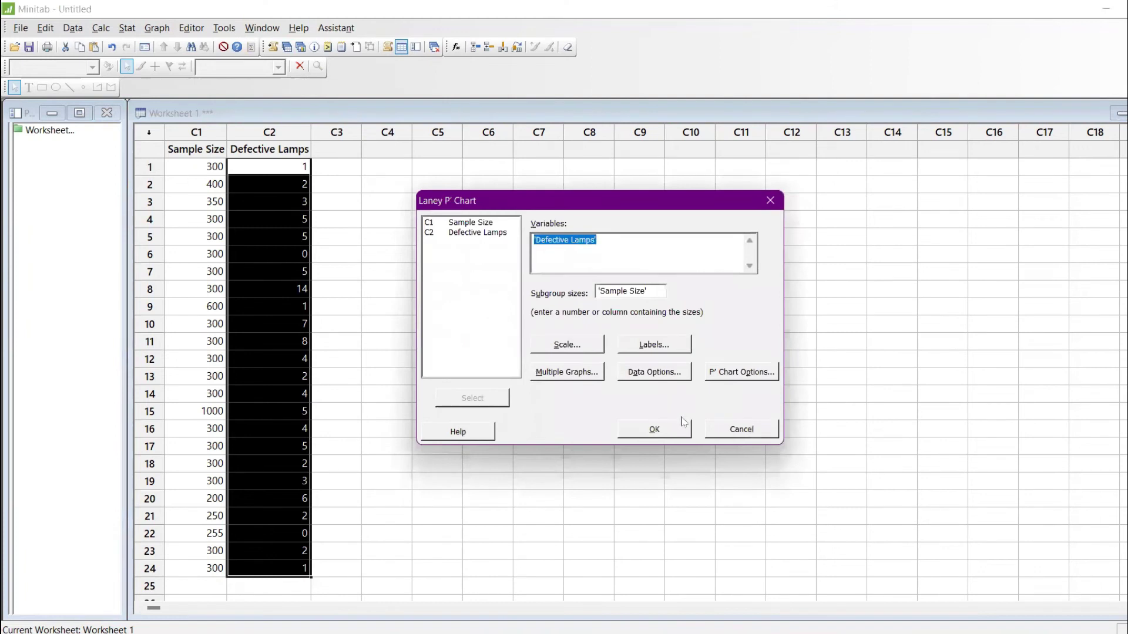
click(684, 428)
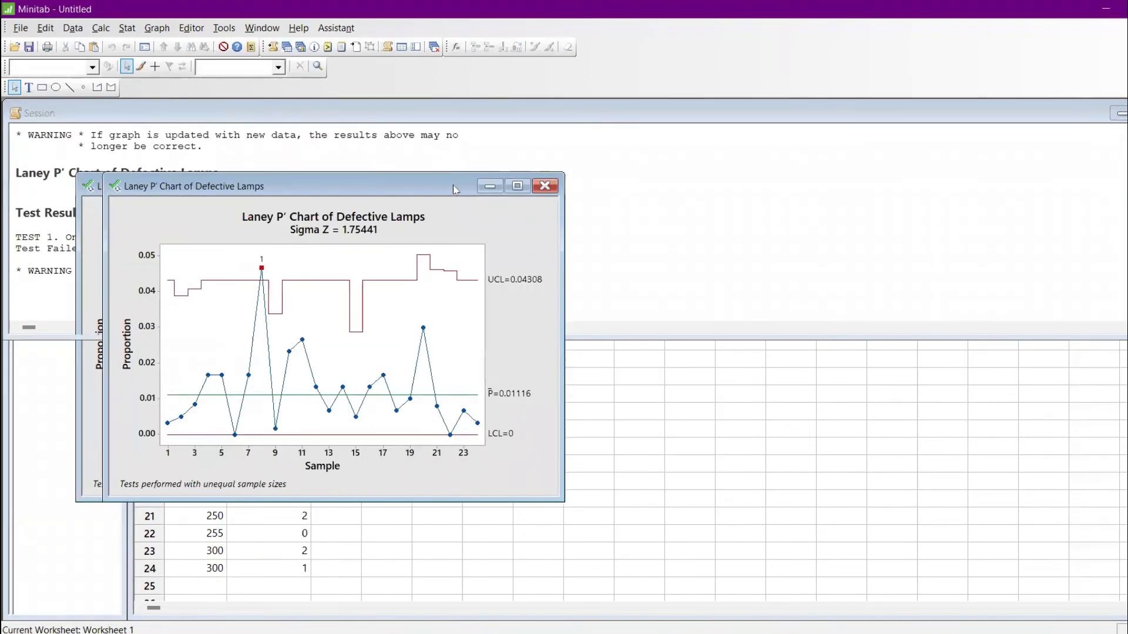
drag(454, 189, 1053, 155)
key(ctrl+d)
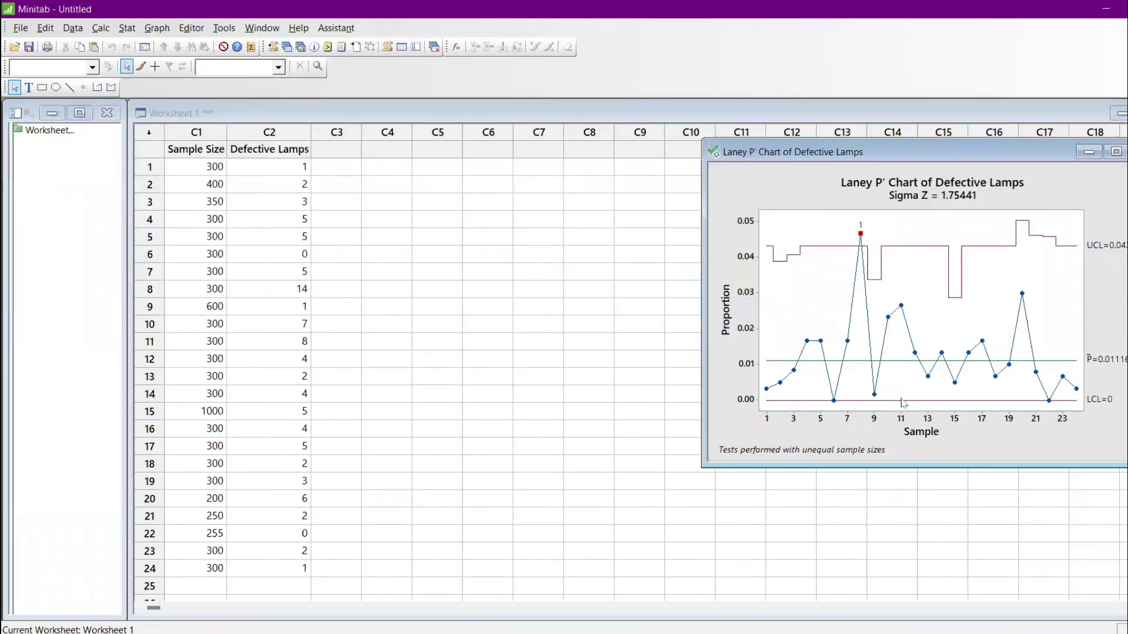
- Create a P chart of Defective Lamps with Sample Size as the subgroup sizes
mouse_move(904, 631)
click(127, 28)
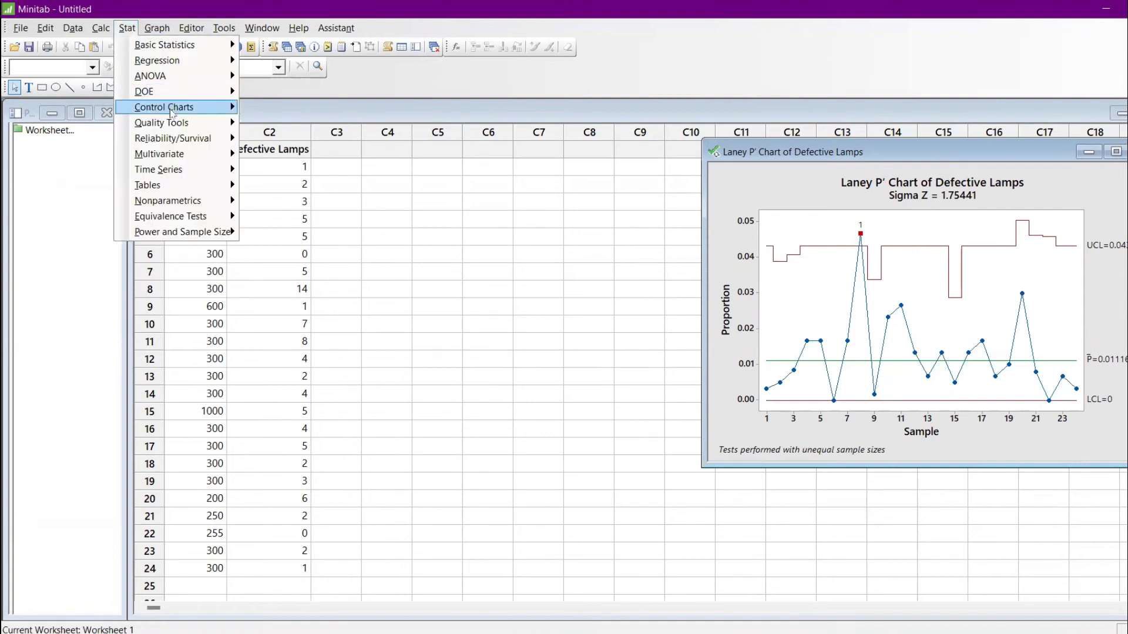
mouse_move(176, 140)
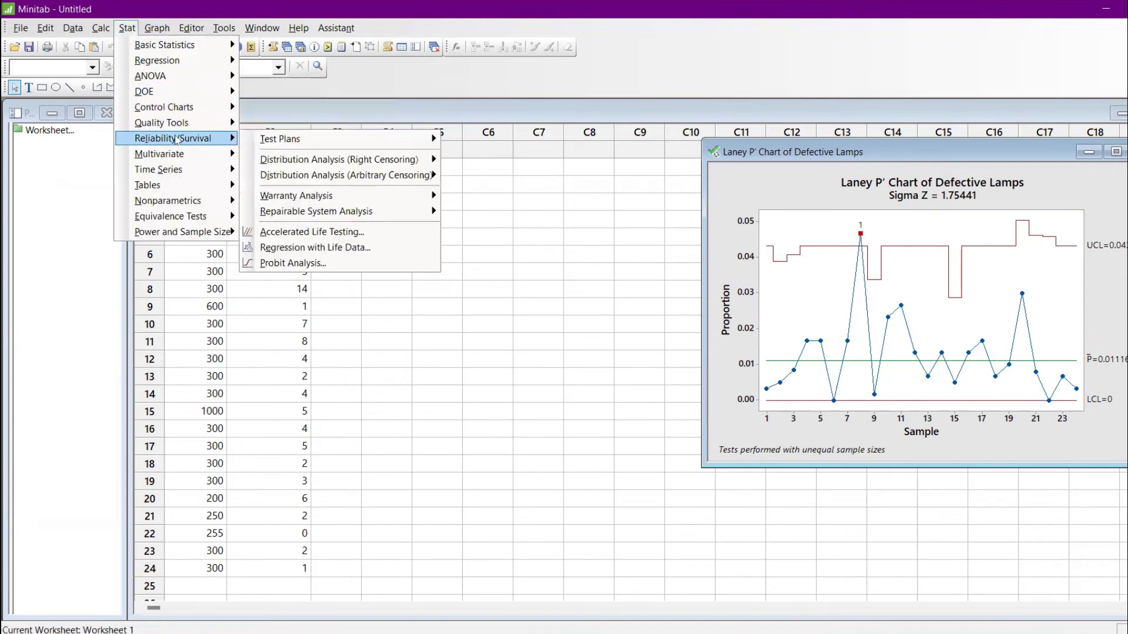
mouse_move(193, 109)
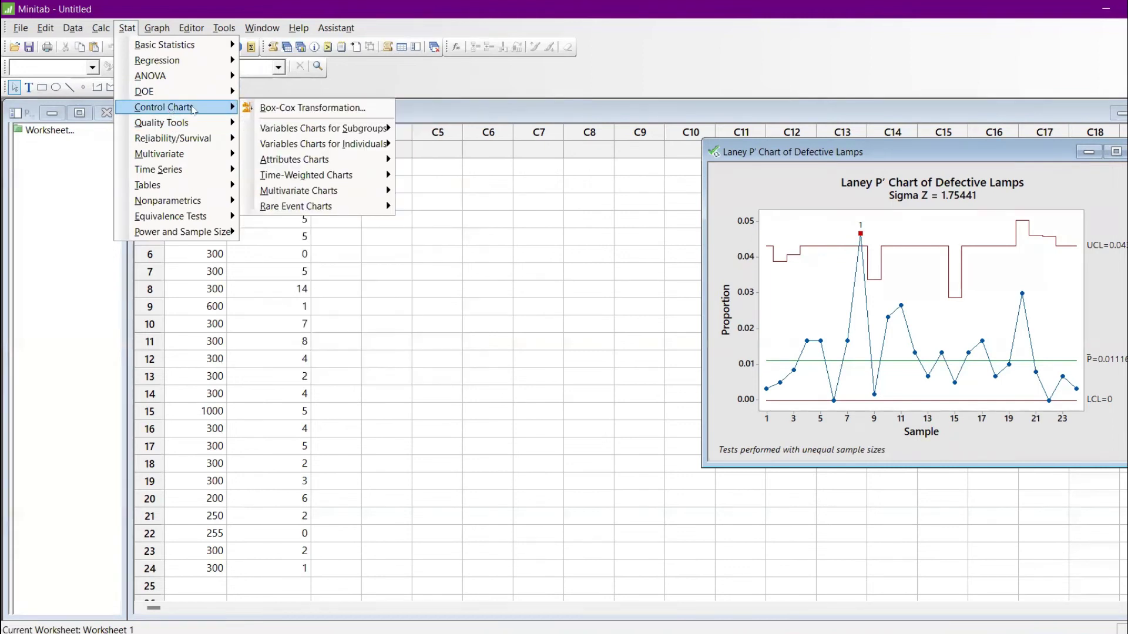
mouse_move(341, 159)
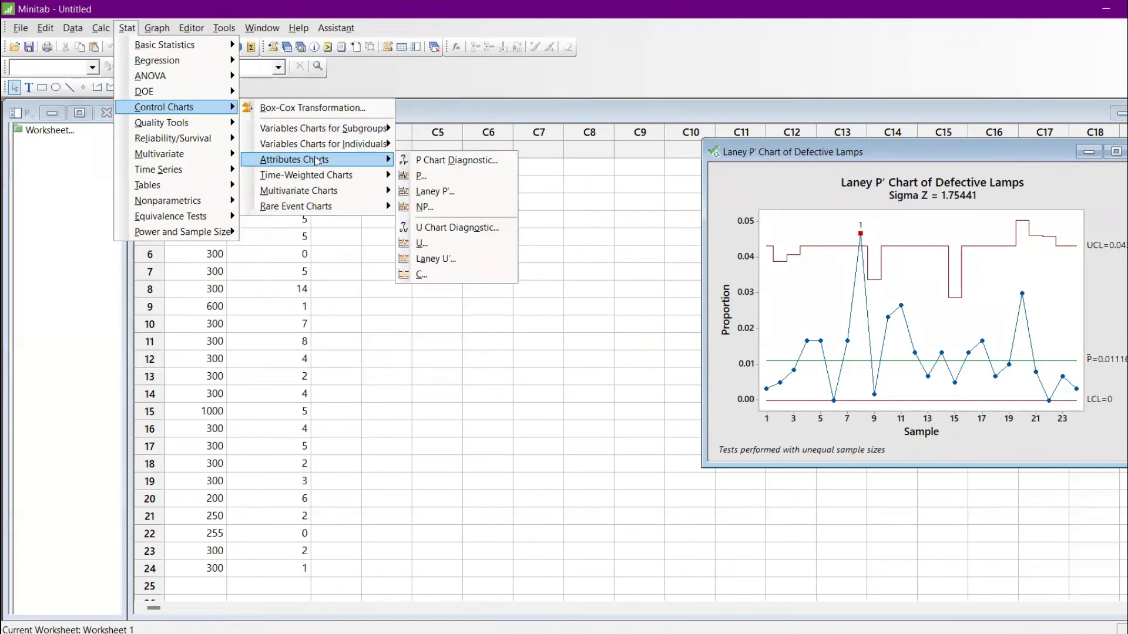
click(427, 177)
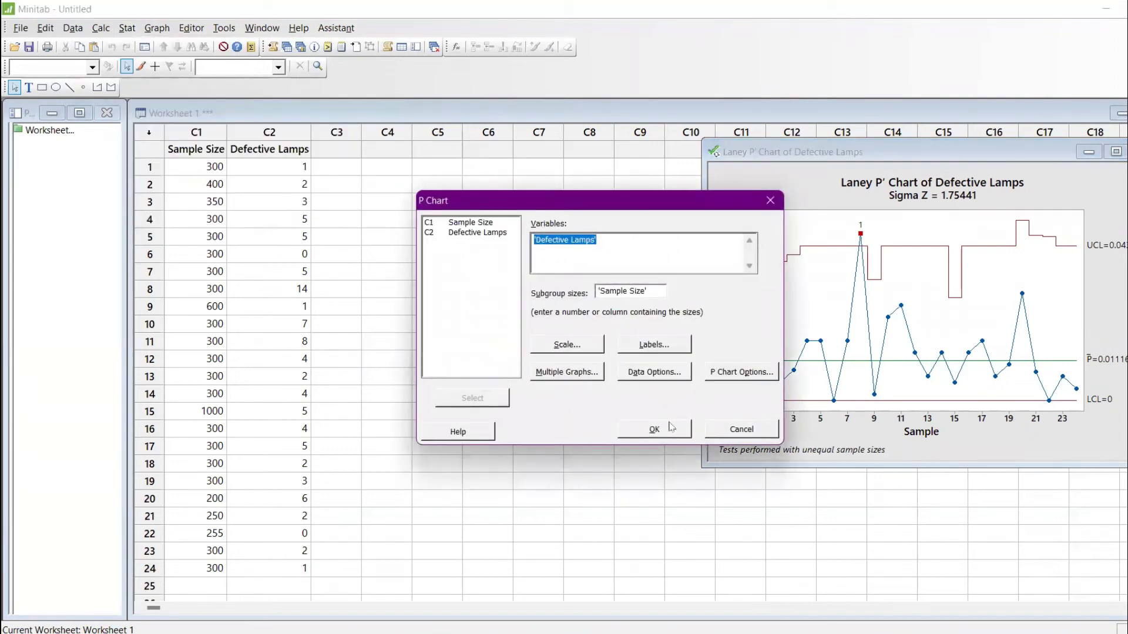
click(671, 428)
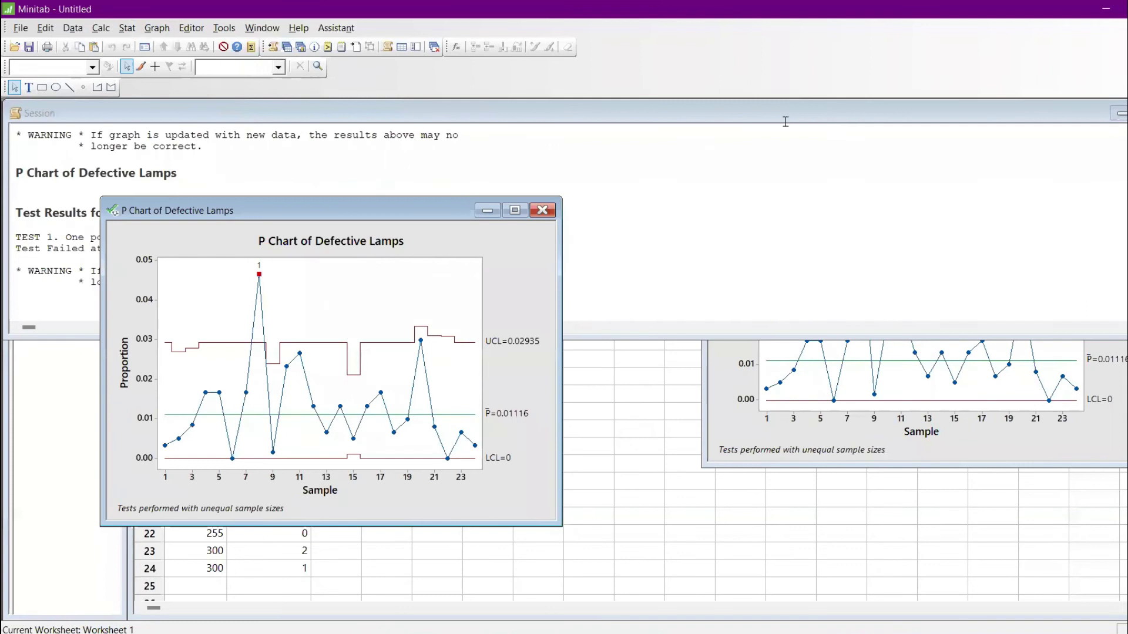
- Minimize the Session window and move the P chart over the lower part of the Laney P' chart
click(1111, 125)
click(1117, 113)
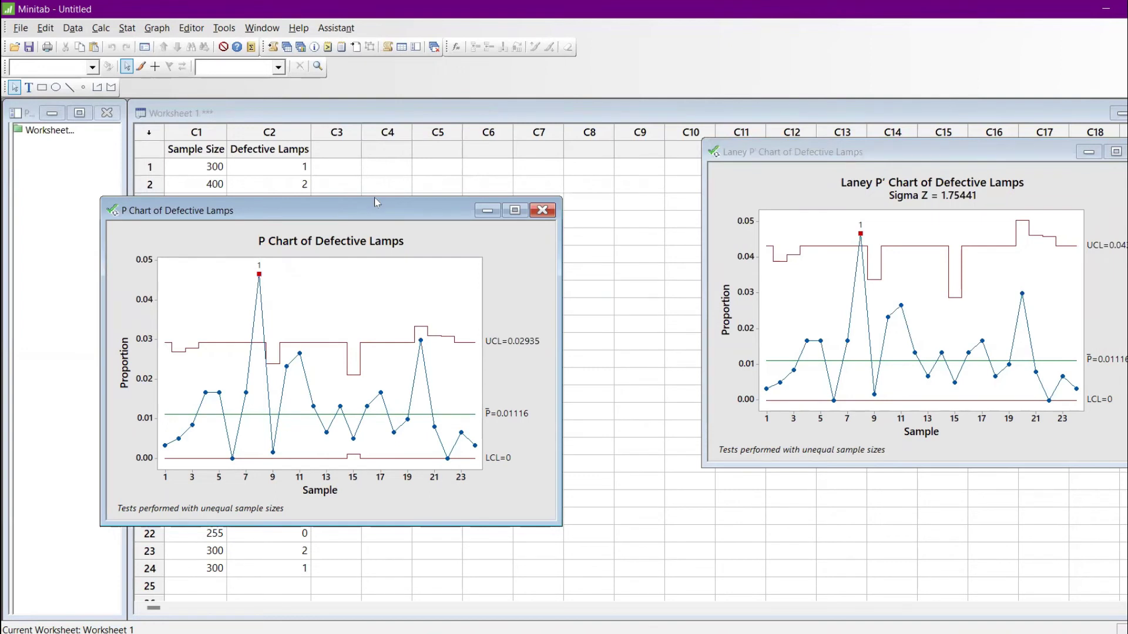
drag(374, 200, 946, 263)
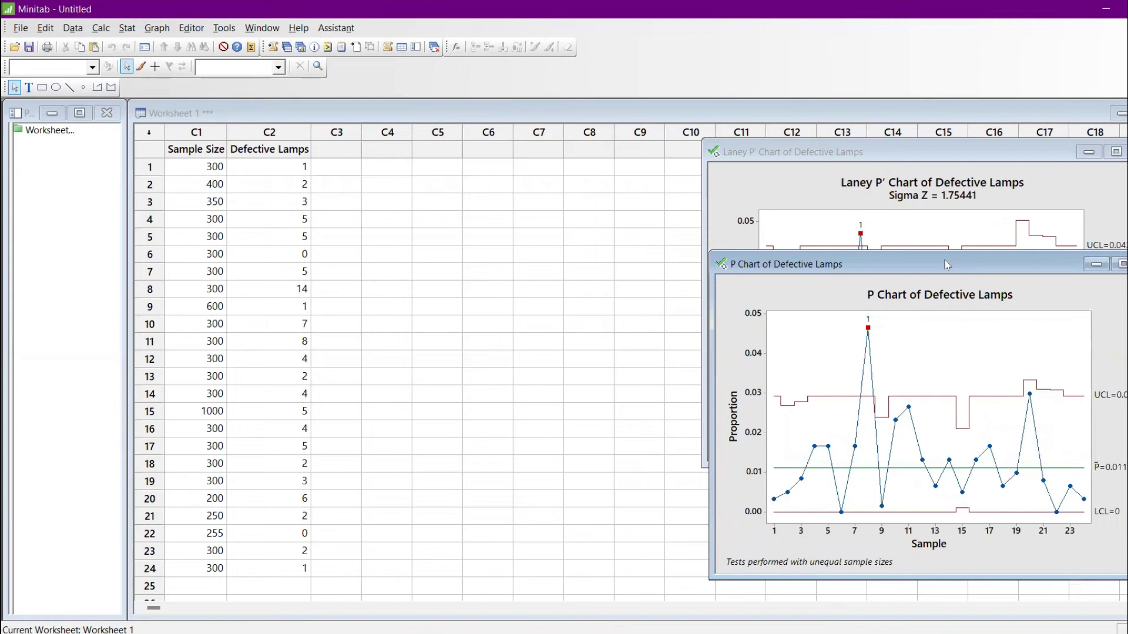
- Name worksheet column C3 "Sample Equal"
click(332, 149)
text(Lamp)
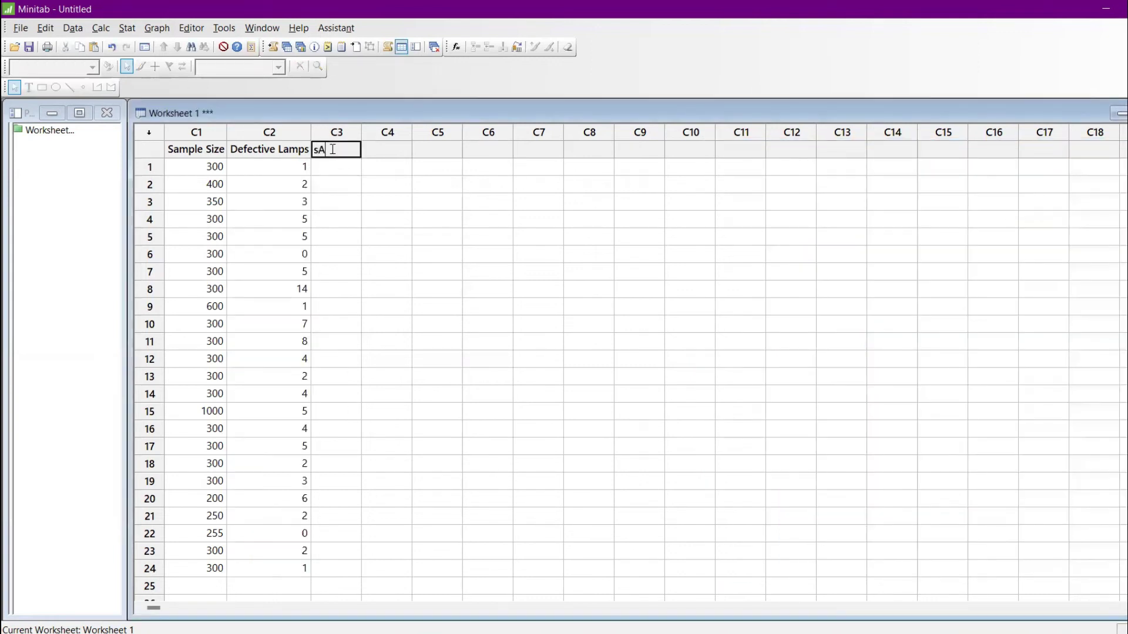
key(BackSpace)
key(BackSpace)
key(BackSpace)
key(BackSpace)
text(Sample Equa)
key(BackSpace)
key(BackSpace)
text(l)
key(Return)
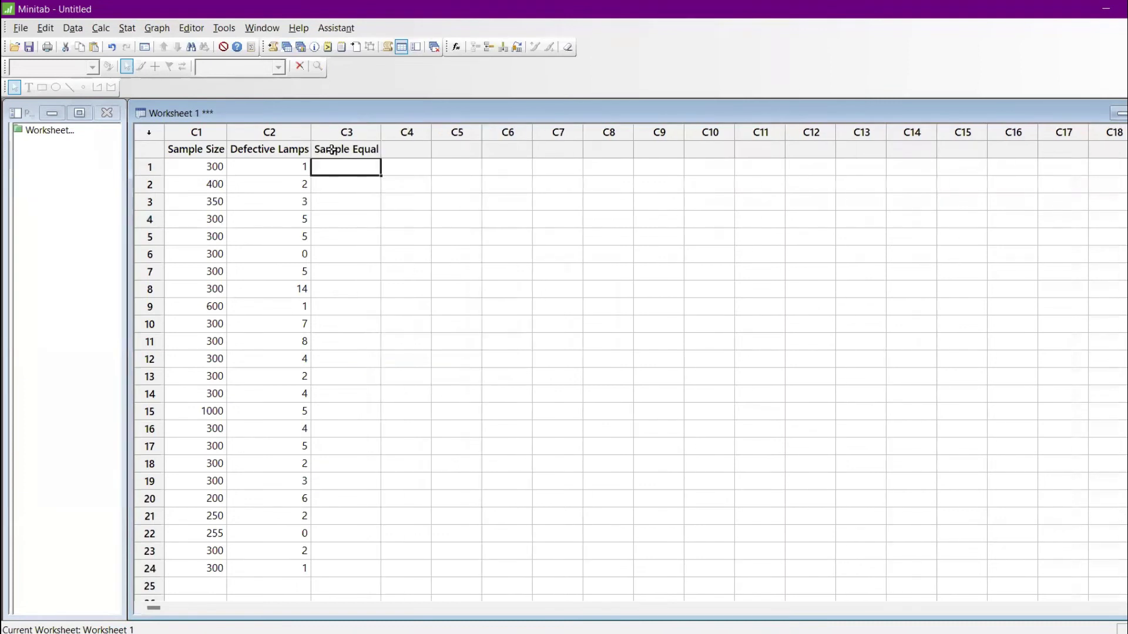
- Fill rows 1 to 24 of the Sample Equal column with 500
text(3)
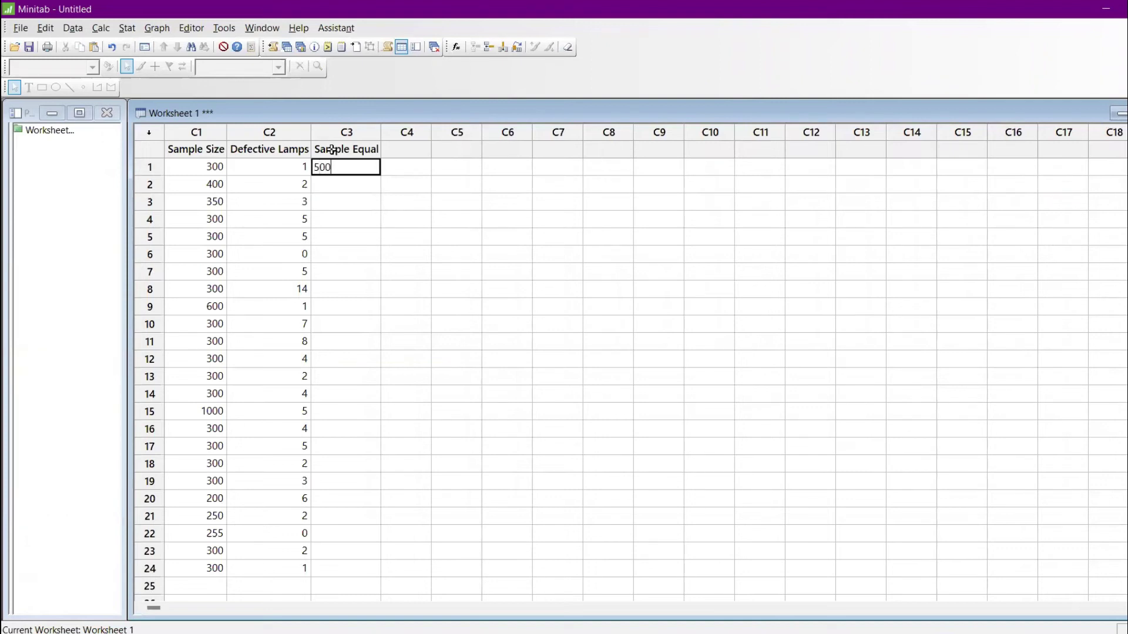
text(00)
key(Return)
key(Up)
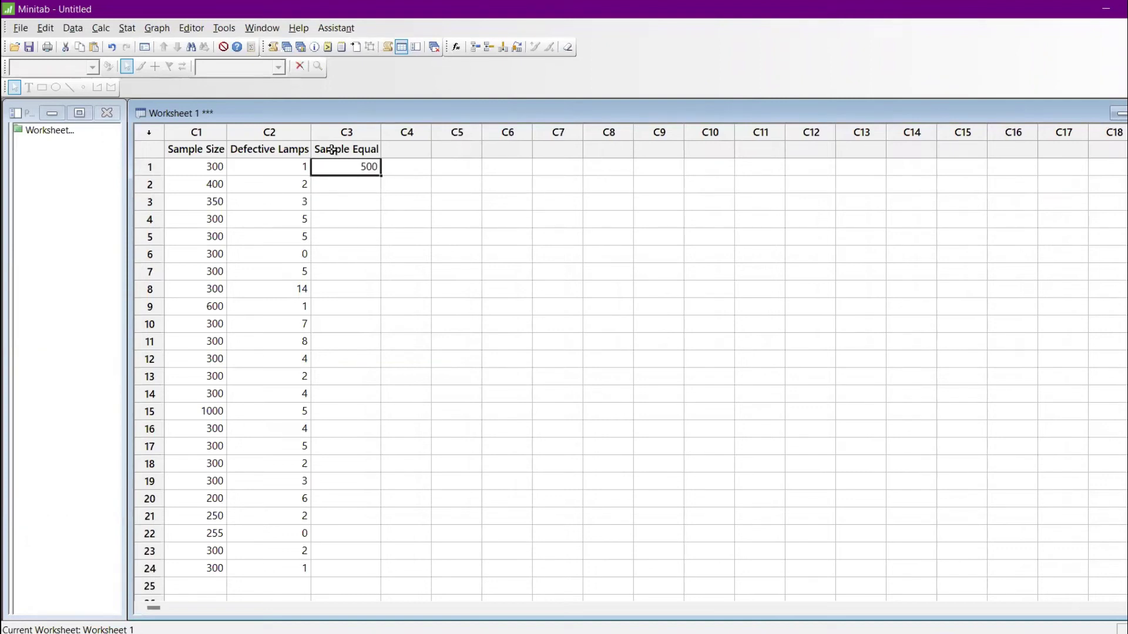
key(shift+Down)
key(shift+Down)
key(shift+Down)
key(shift+Down)
key(shift+Down)
key(shift+Down)
key(shift+Down)
key(shift+Down)
key(shift+Down)
key(shift+Down)
key(shift+Down)
key(shift+Down)
key(shift+Down)
key(shift+Down)
key(shift+Down)
key(shift+Down)
key(shift+Down)
key(shift+Down)
key(shift+Down)
key(shift+Down)
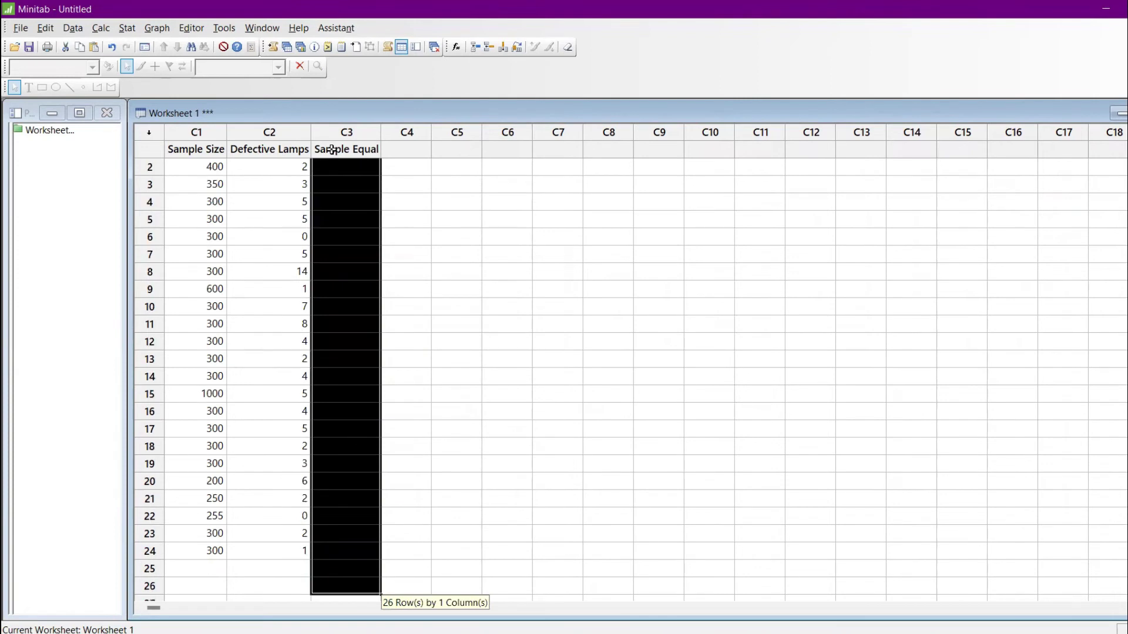
key(shift+Up)
key(shift+Up)
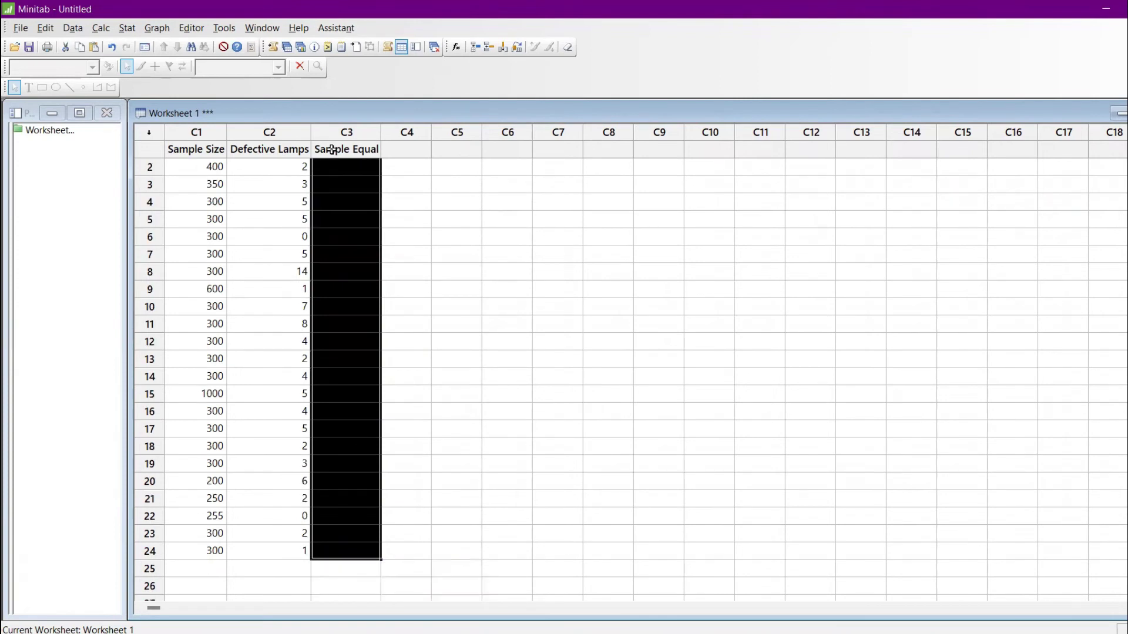
key(ctrl+d)
- Create a P chart of Defective Lamps with Sample Equal as subgroup sizes and place it beside the worksheet data, with the Session window minimized
key(ctrl+e)
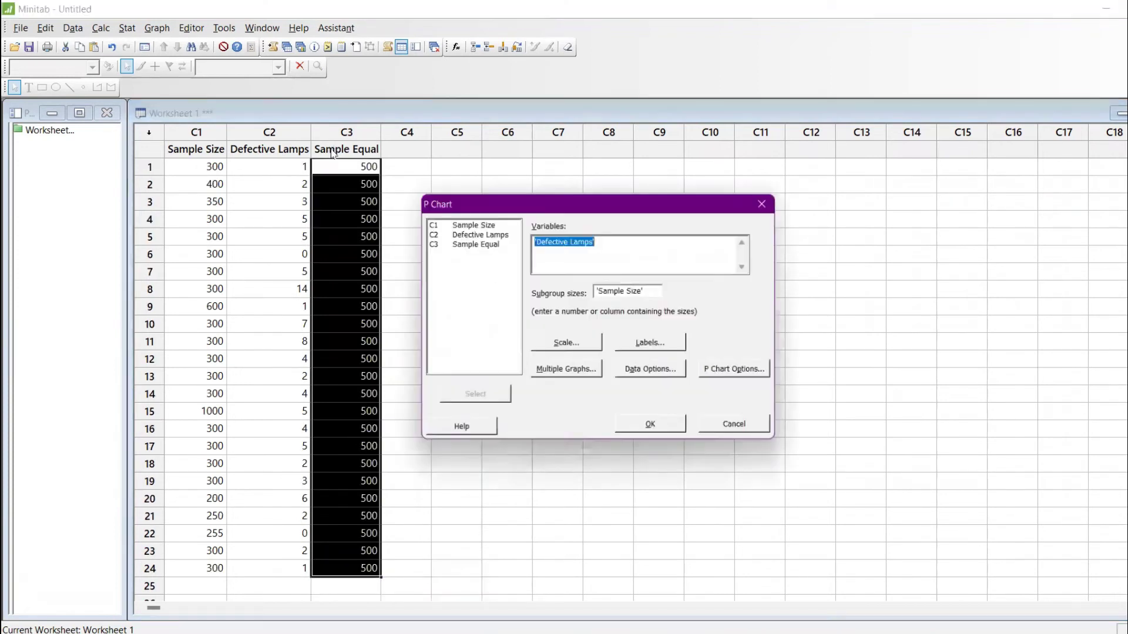
click(657, 286)
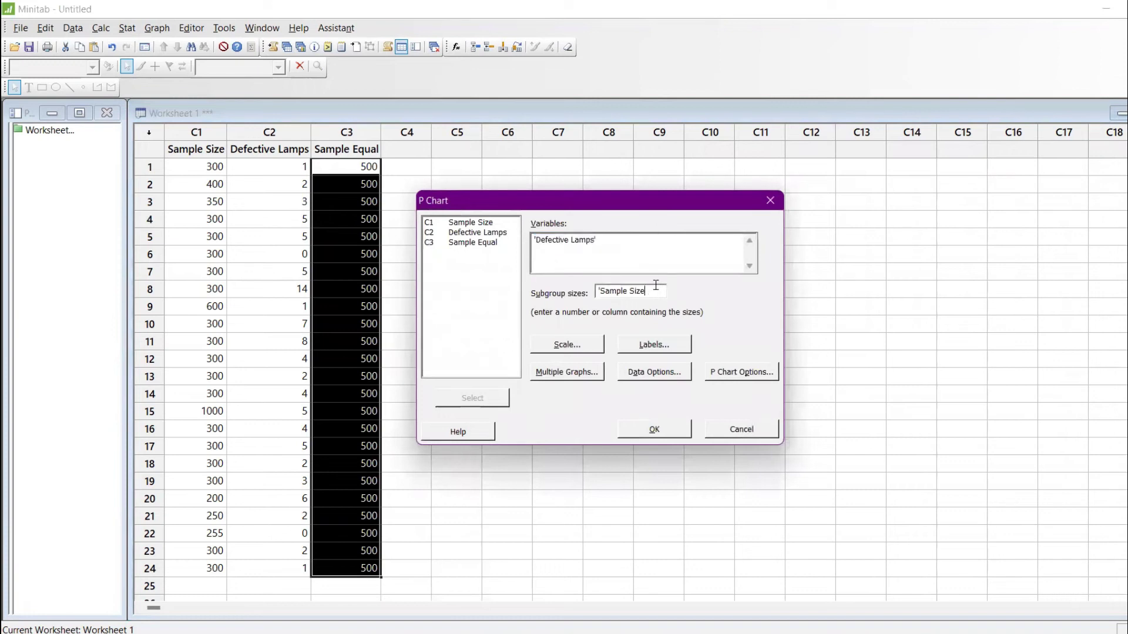
key(BackSpace)
key(BackSpace)
key(BackSpace)
key(BackSpace)
key(BackSpace)
key(BackSpace)
key(BackSpace)
key(BackSpace)
key(BackSpace)
key(BackSpace)
key(BackSpace)
double_click(484, 243)
click(649, 429)
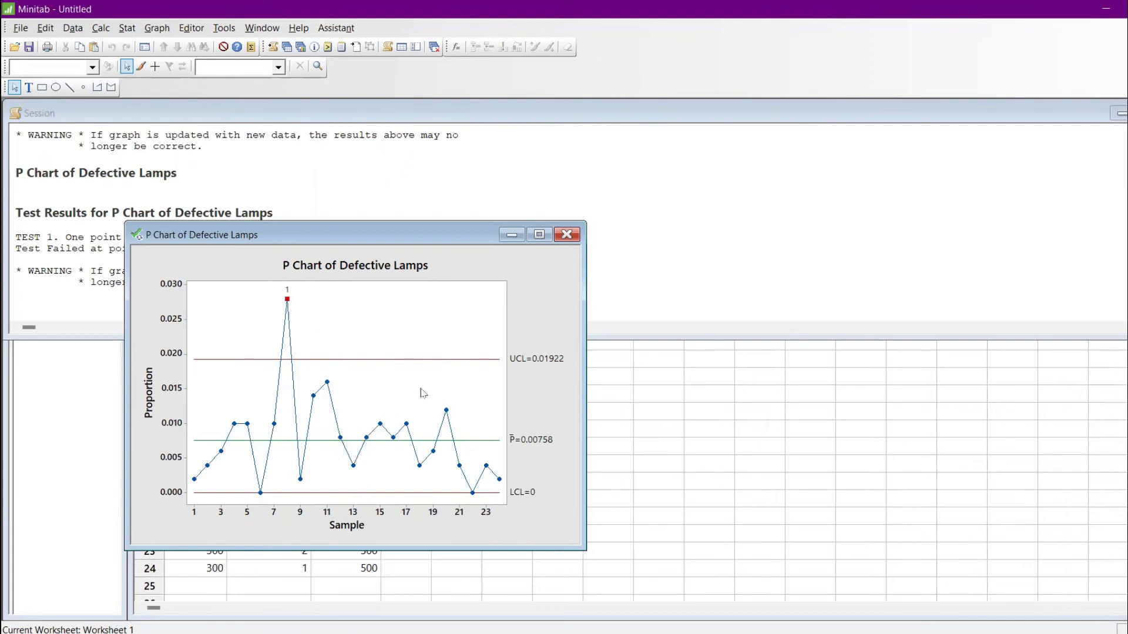
click(1118, 113)
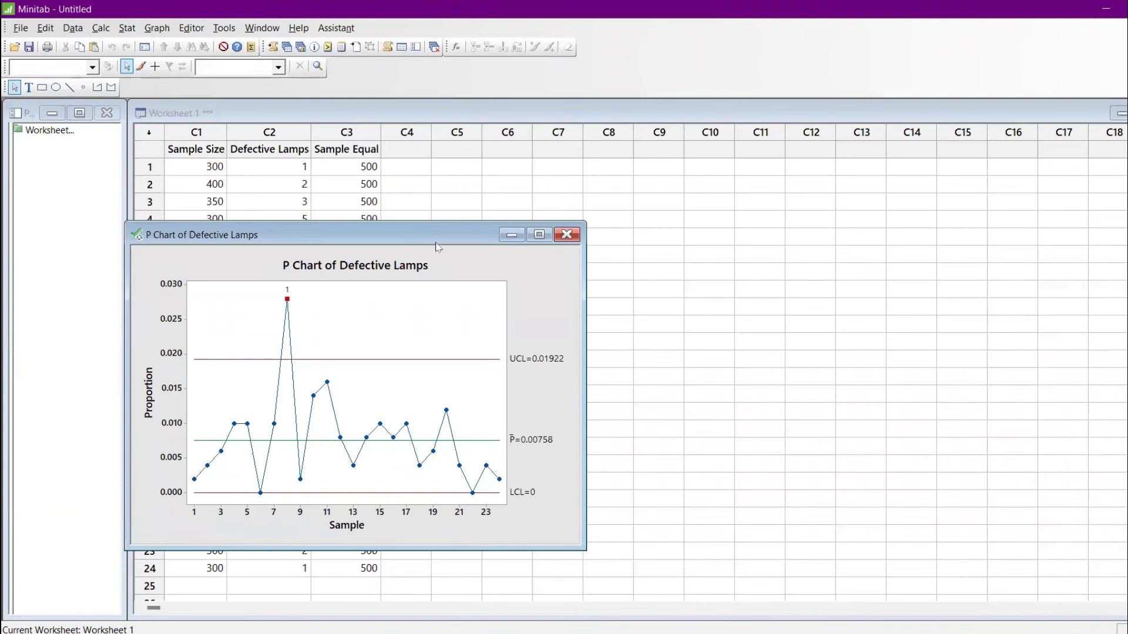
drag(436, 243, 688, 163)
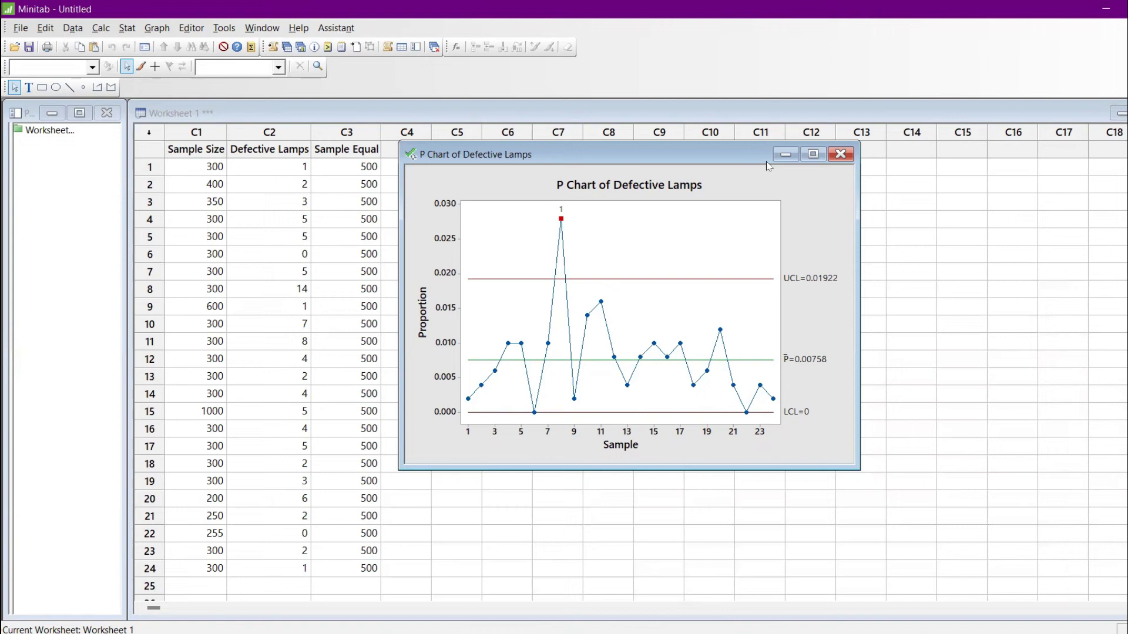
- Create another P chart of Defective Lamps with the subgroup sizes switched back to Sample Size
key(ctrl+e)
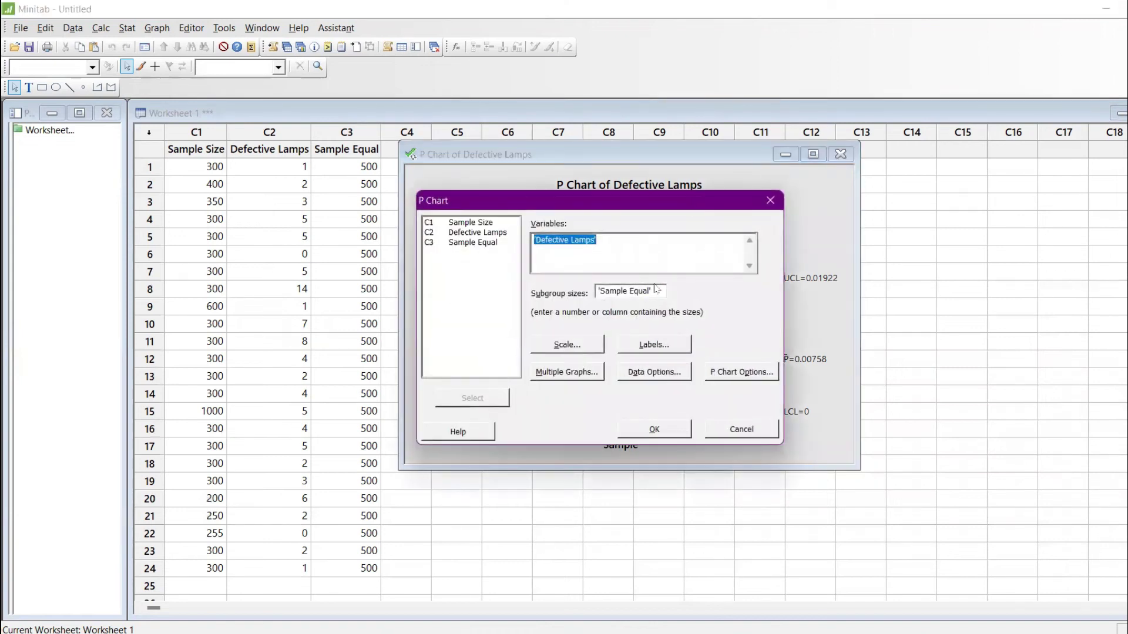
drag(657, 289, 432, 282)
key(BackSpace)
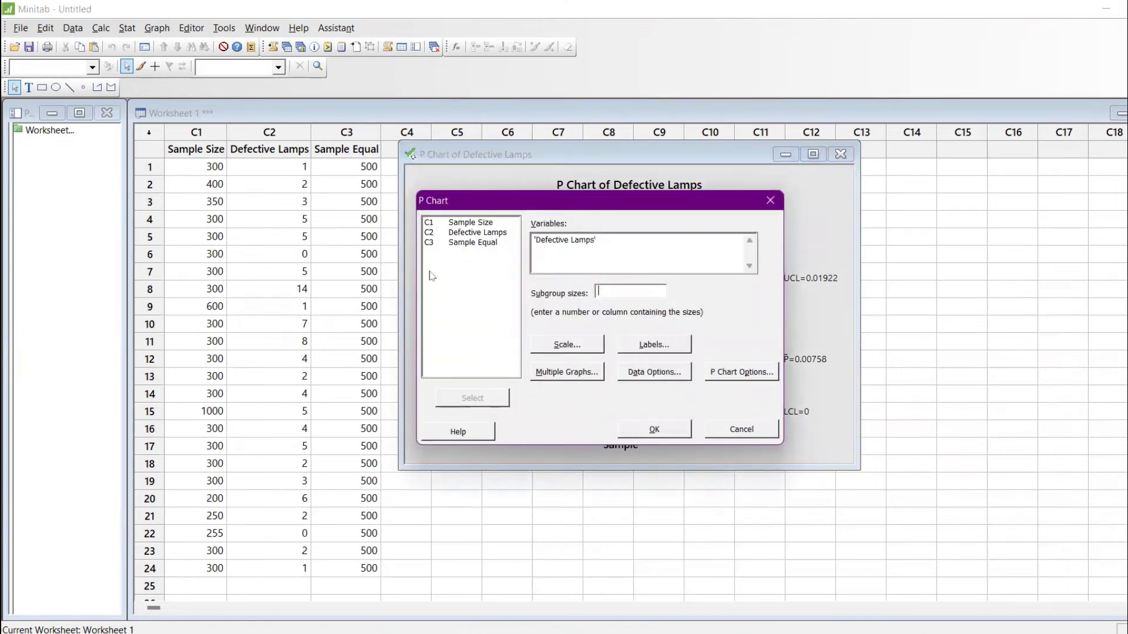
double_click(470, 223)
click(659, 429)
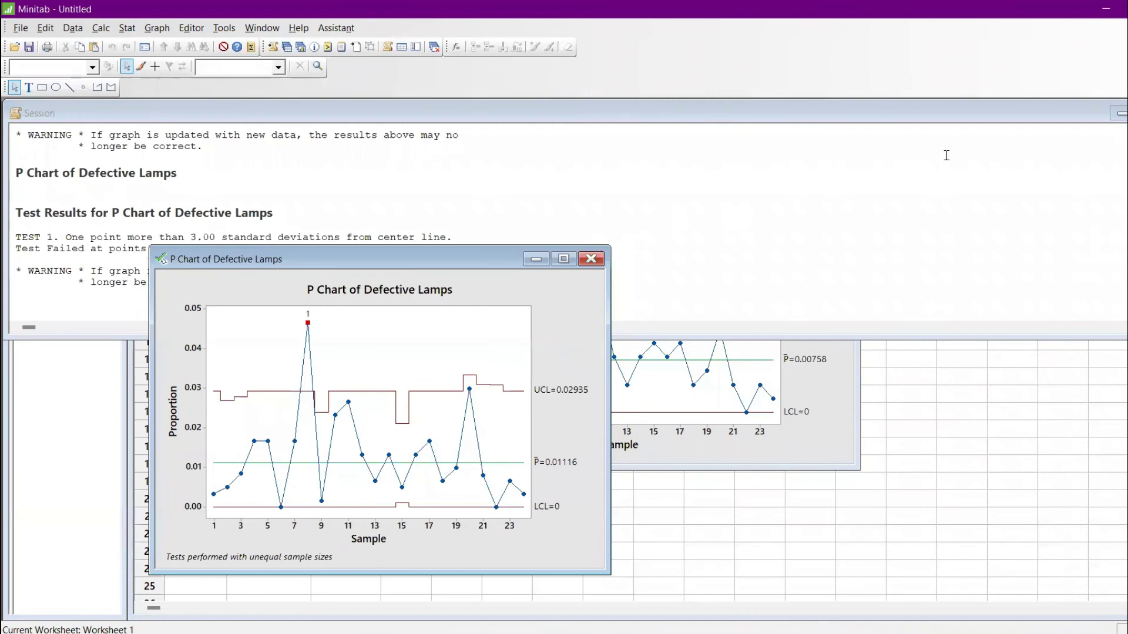
- Minimize the Session window, move the equal-sample-size P chart aside, and close the P chart with unequal sample sizes
click(1119, 114)
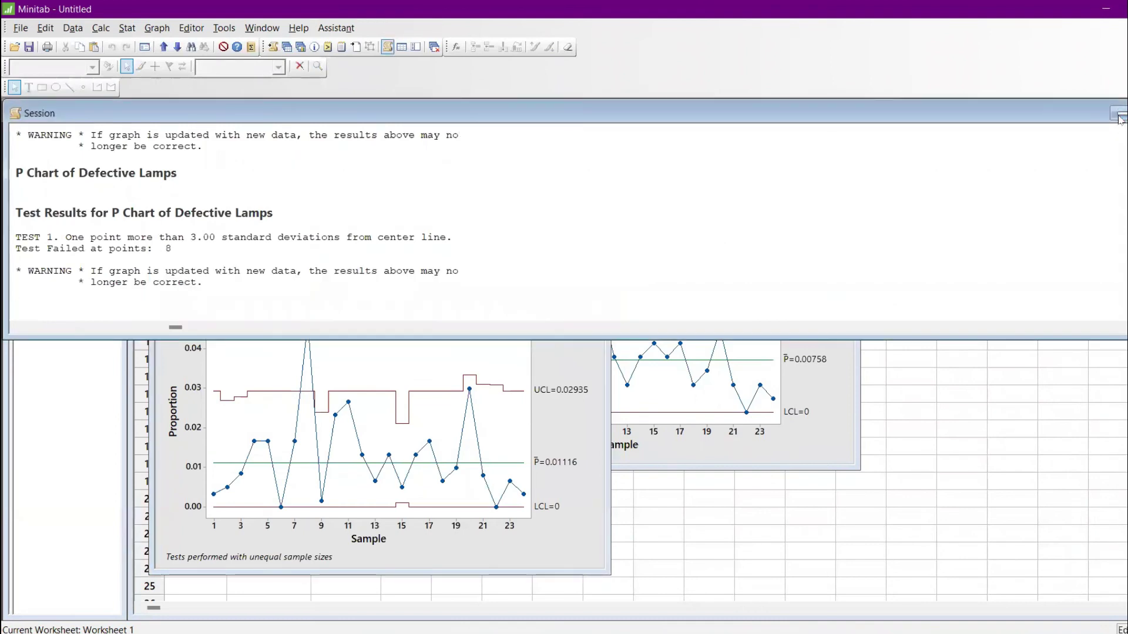
drag(682, 157, 958, 110)
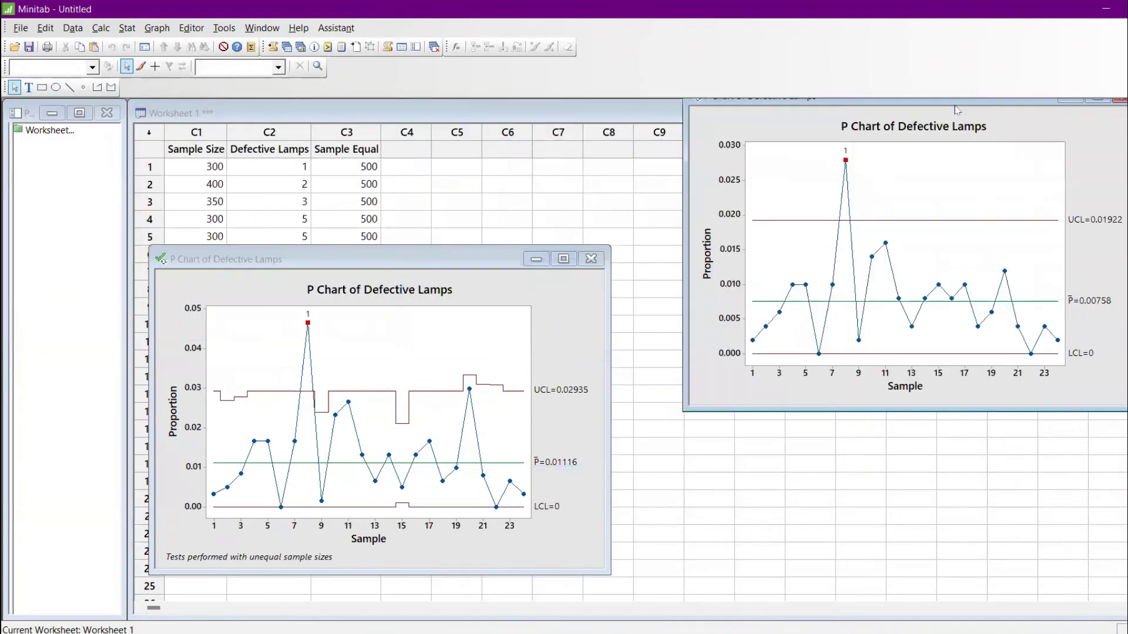
click(599, 259)
click(662, 370)
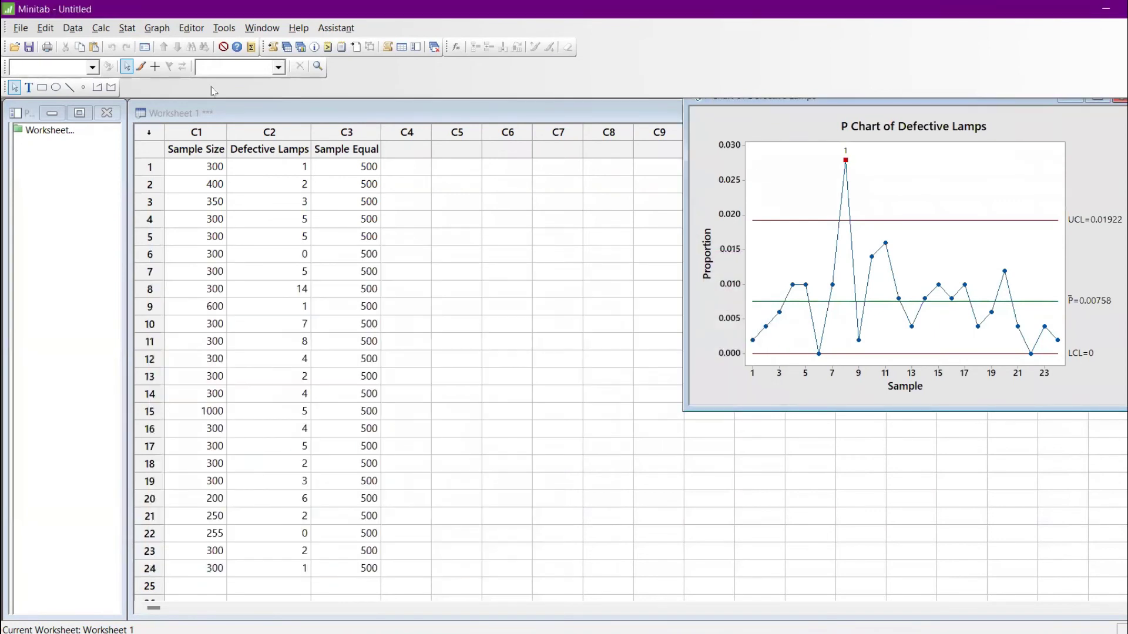
- Run a P Chart Diagnostic on Defective Lamps with Sample Size as subgroup sizes, and minimize the Session window
click(127, 28)
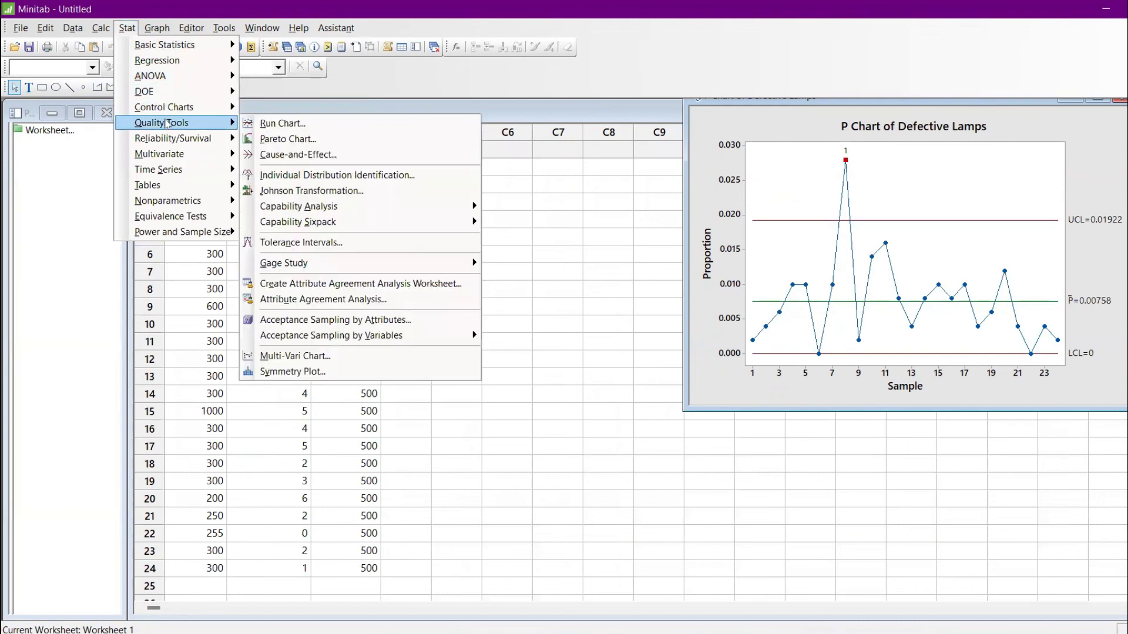
mouse_move(232, 110)
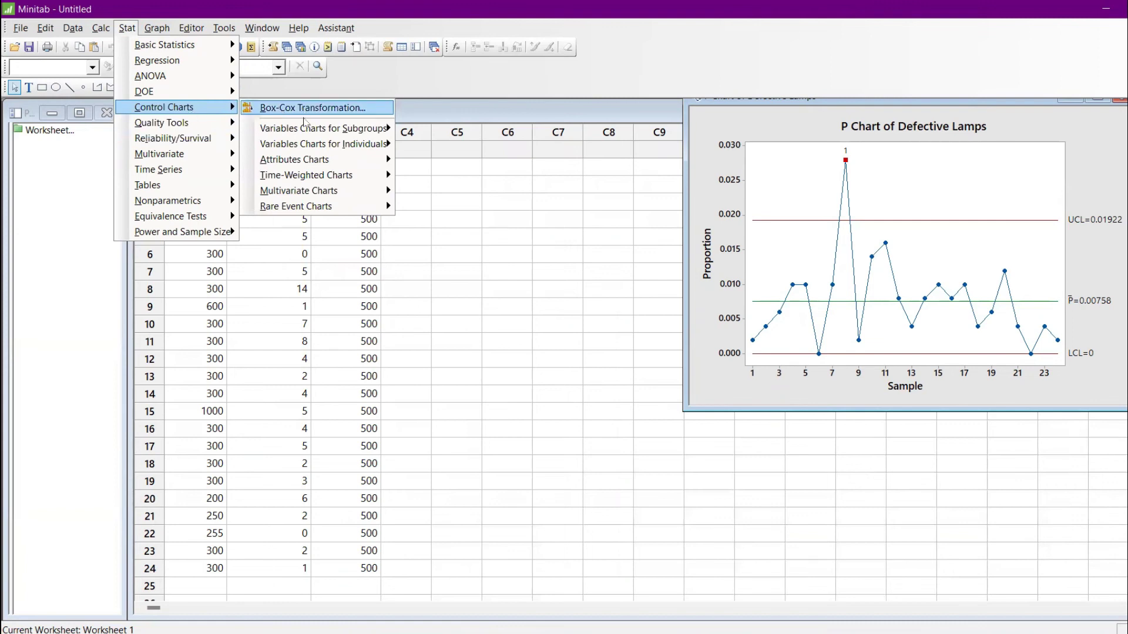
mouse_move(329, 159)
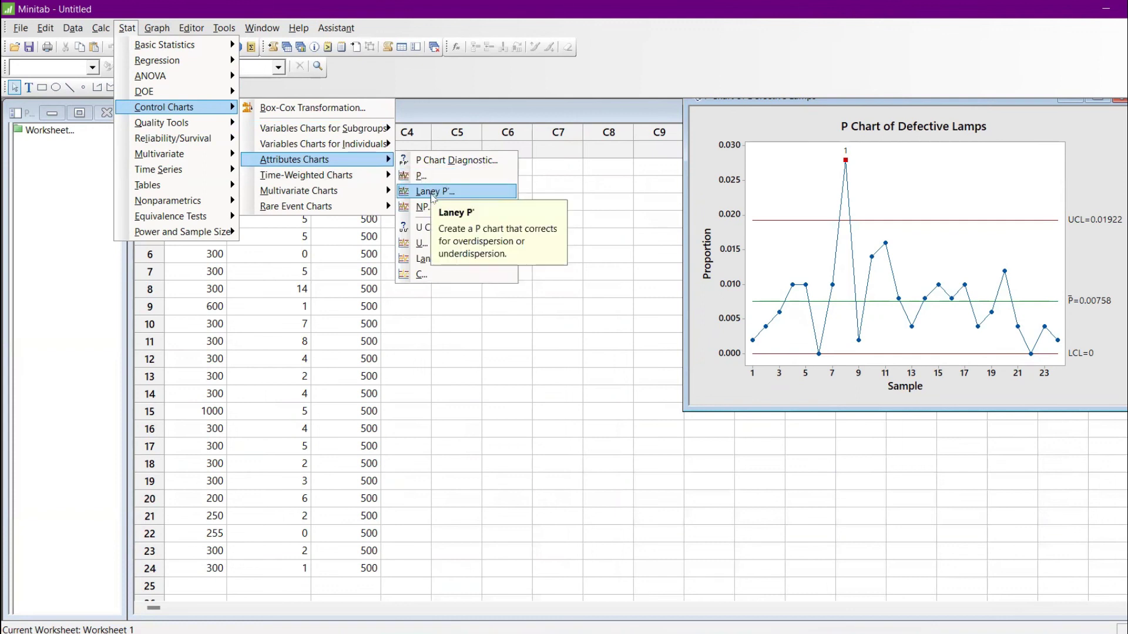
click(443, 162)
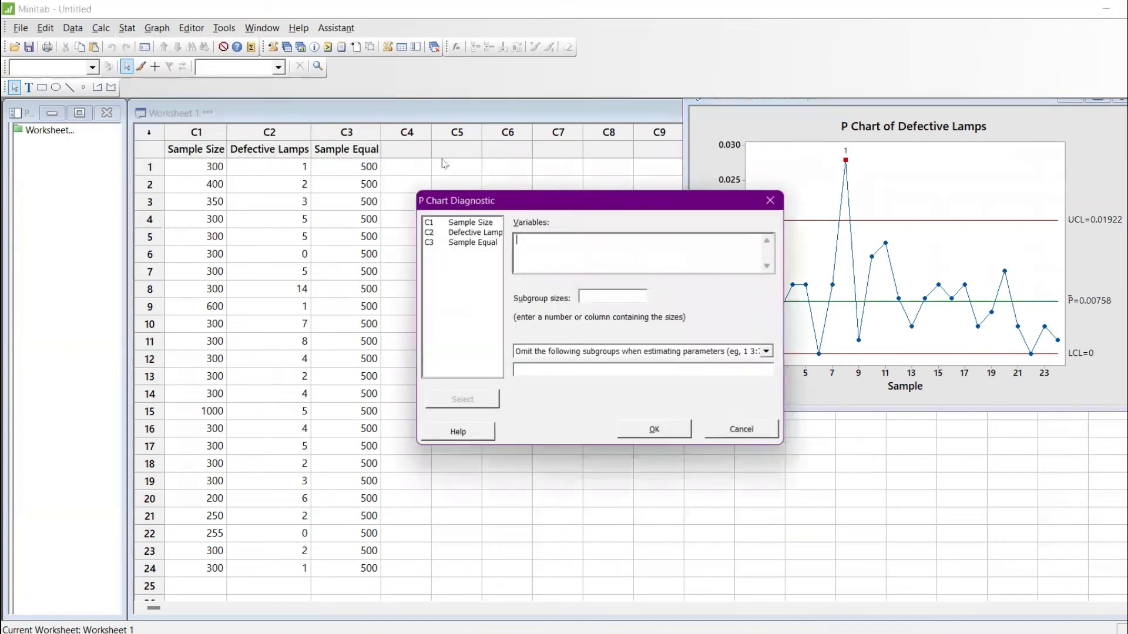
double_click(491, 233)
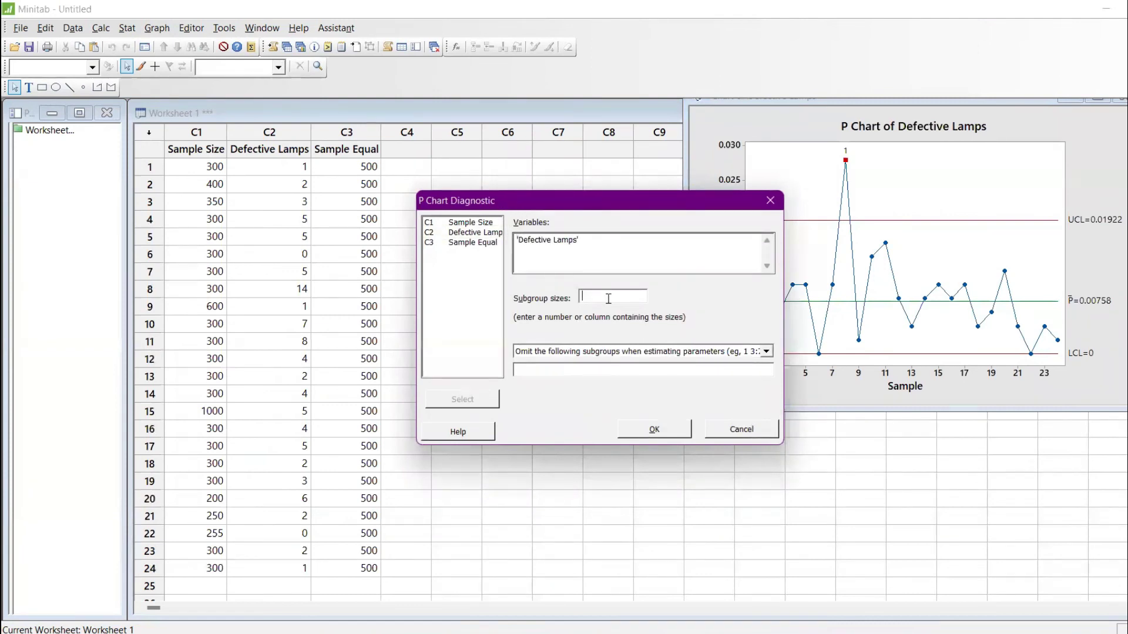
double_click(469, 223)
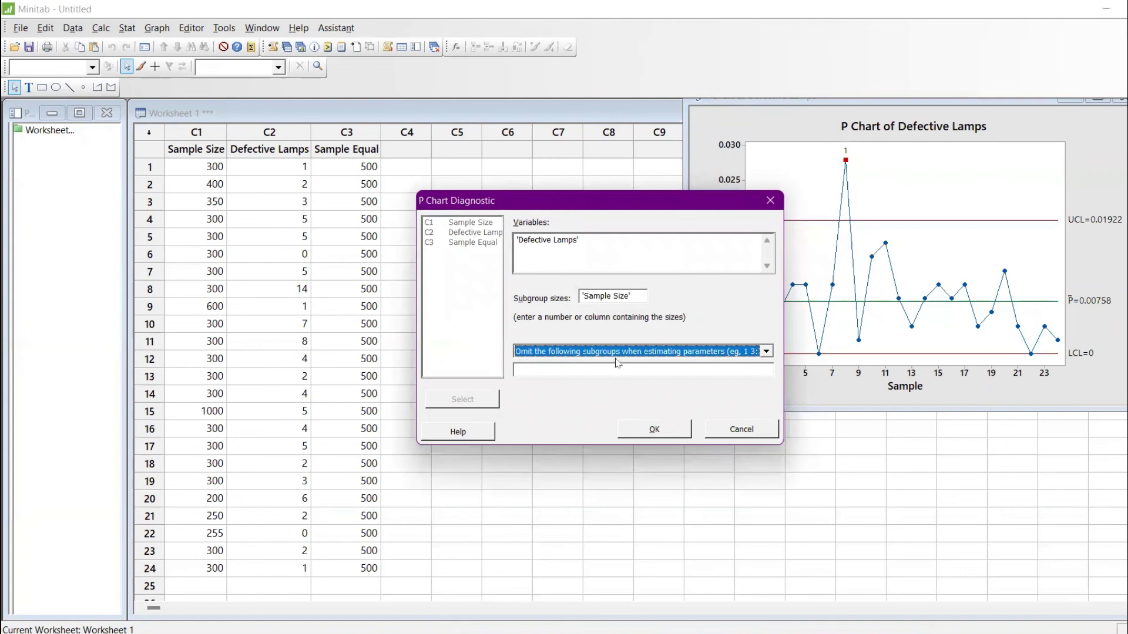
click(666, 430)
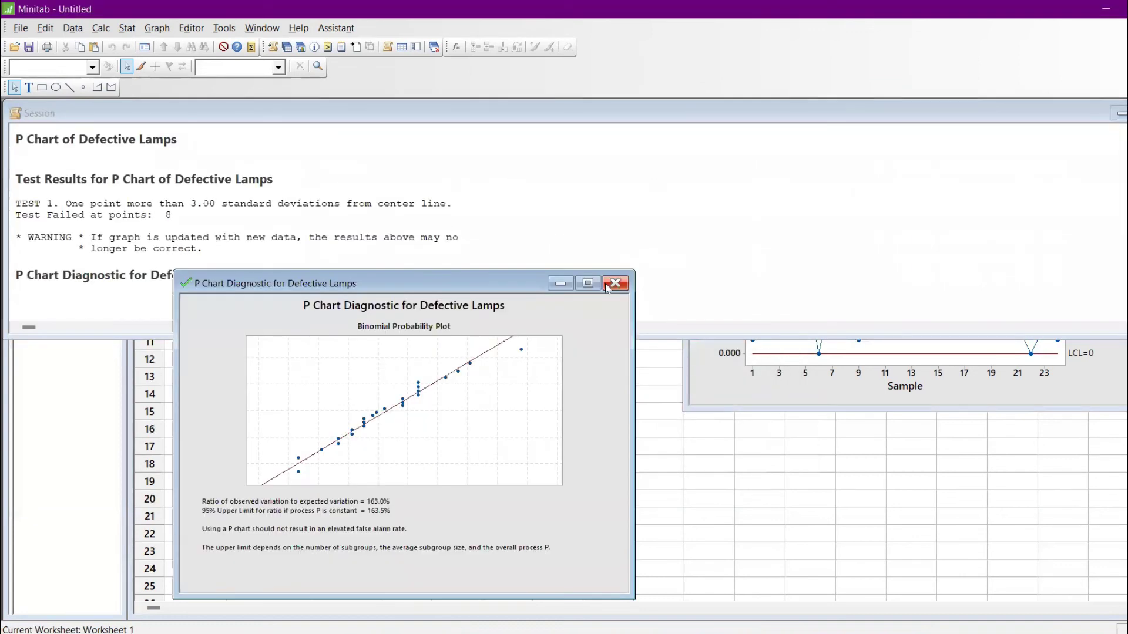
click(1119, 114)
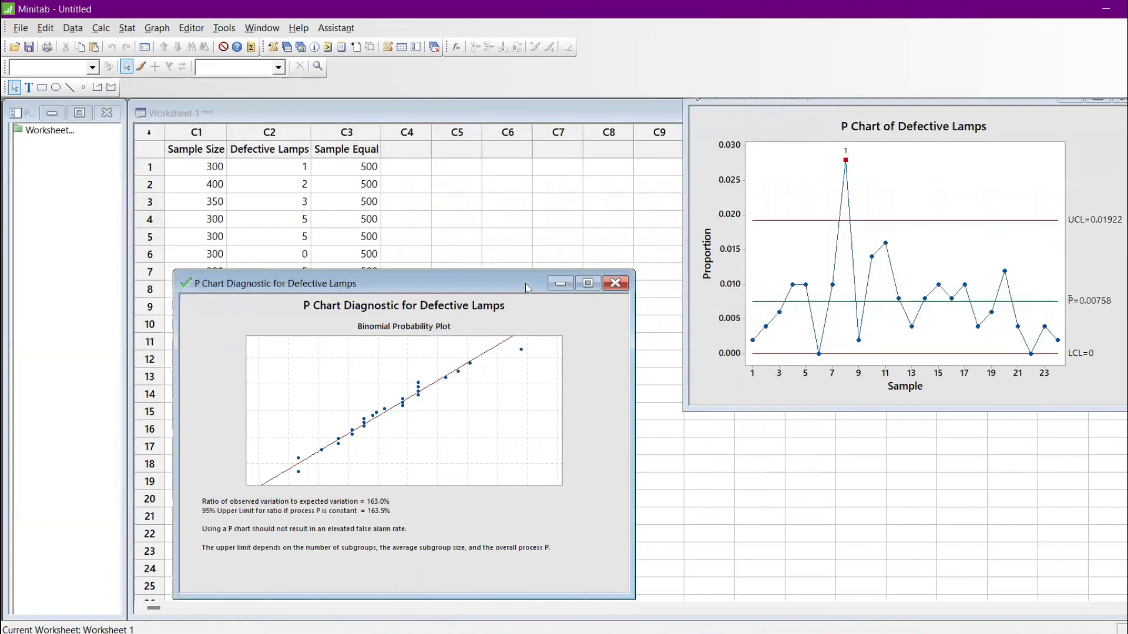
- Arrange the P Chart Diagnostic and the P chart of Defective Lamps side by side for comparison
drag(527, 288, 473, 124)
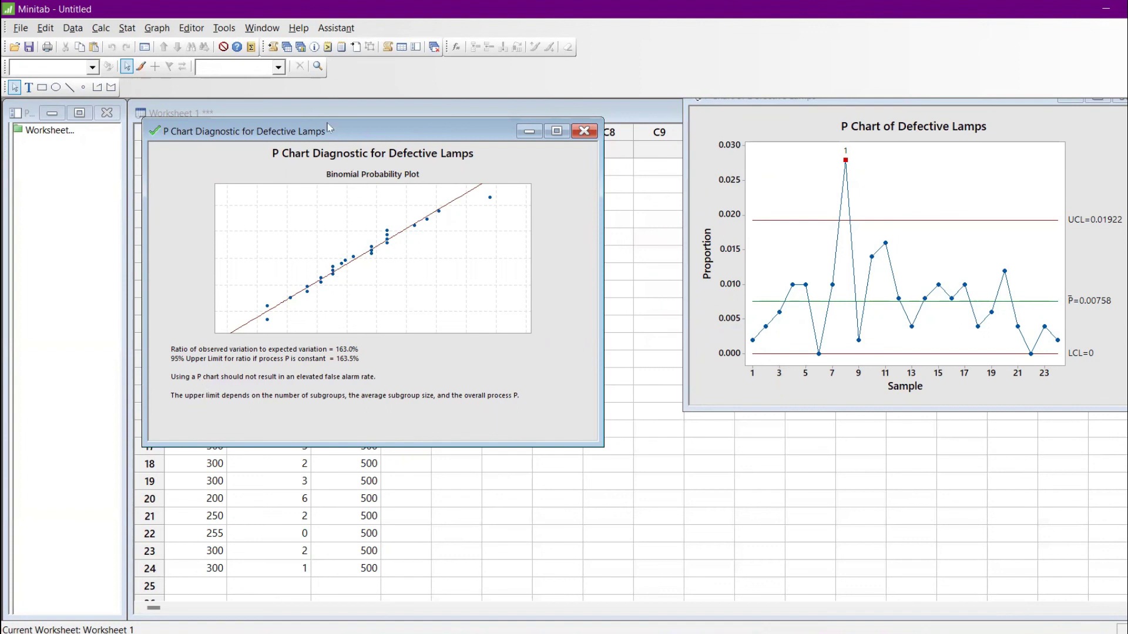
drag(203, 110, 67, 84)
click(734, 116)
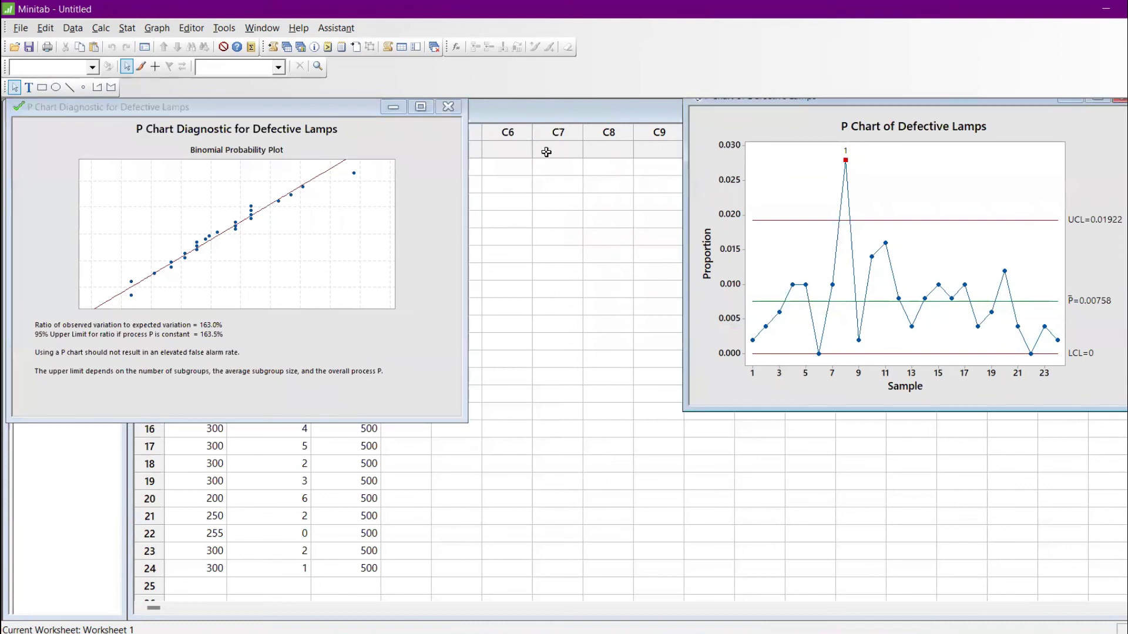
drag(758, 108, 547, 120)
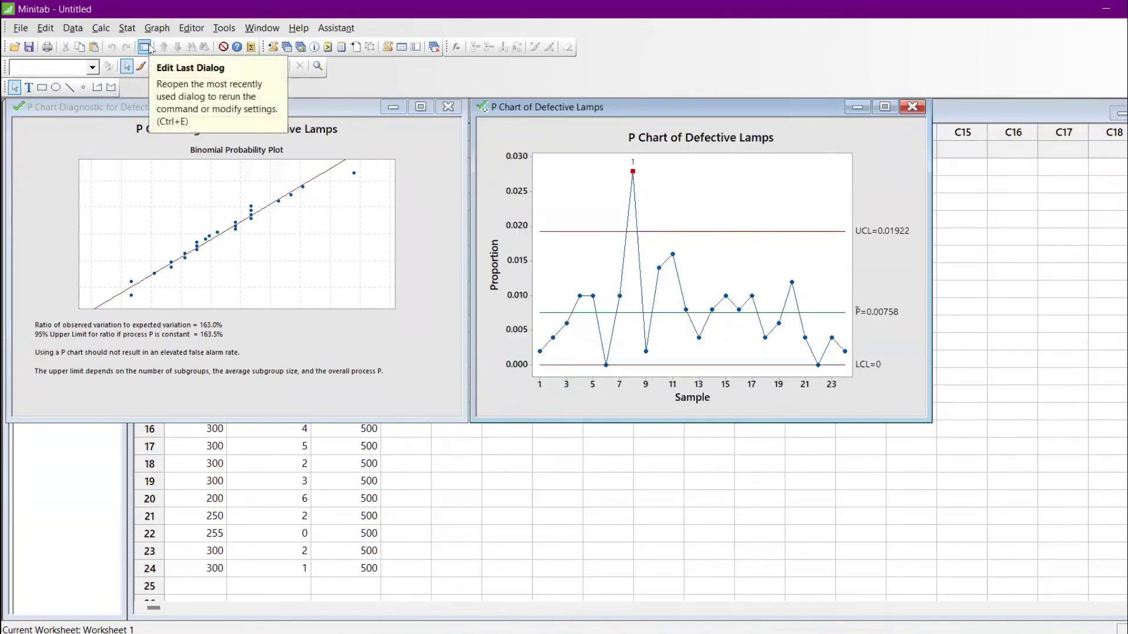
- Create a Laney P' chart of Defective Lamps with Sample Size as subgroup sizes
click(126, 28)
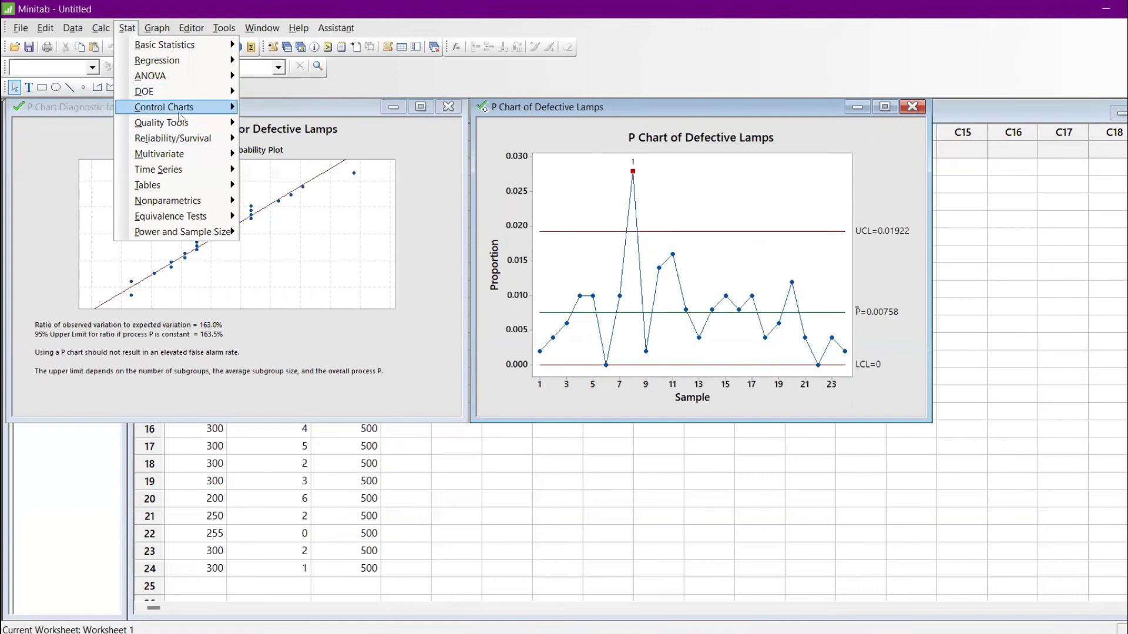
mouse_move(180, 113)
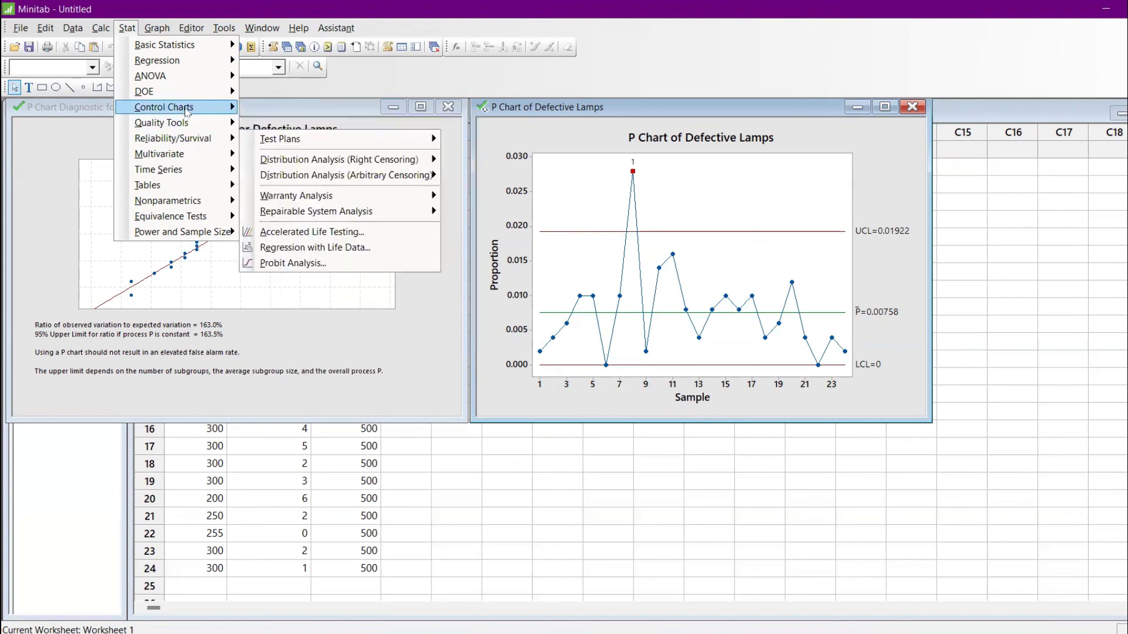
mouse_move(364, 159)
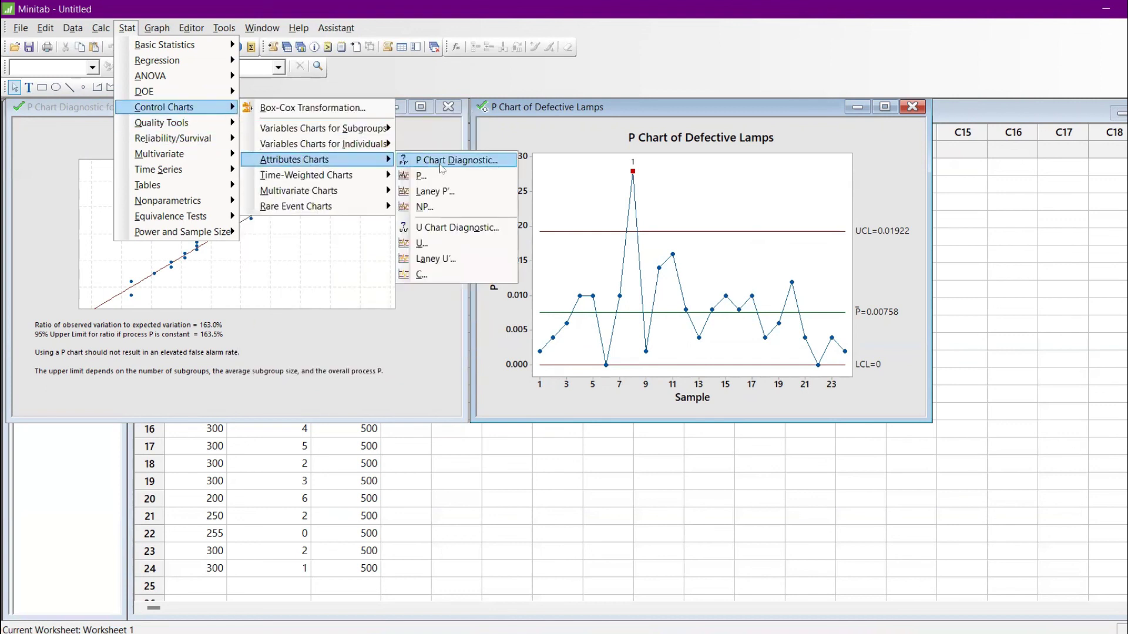
click(443, 191)
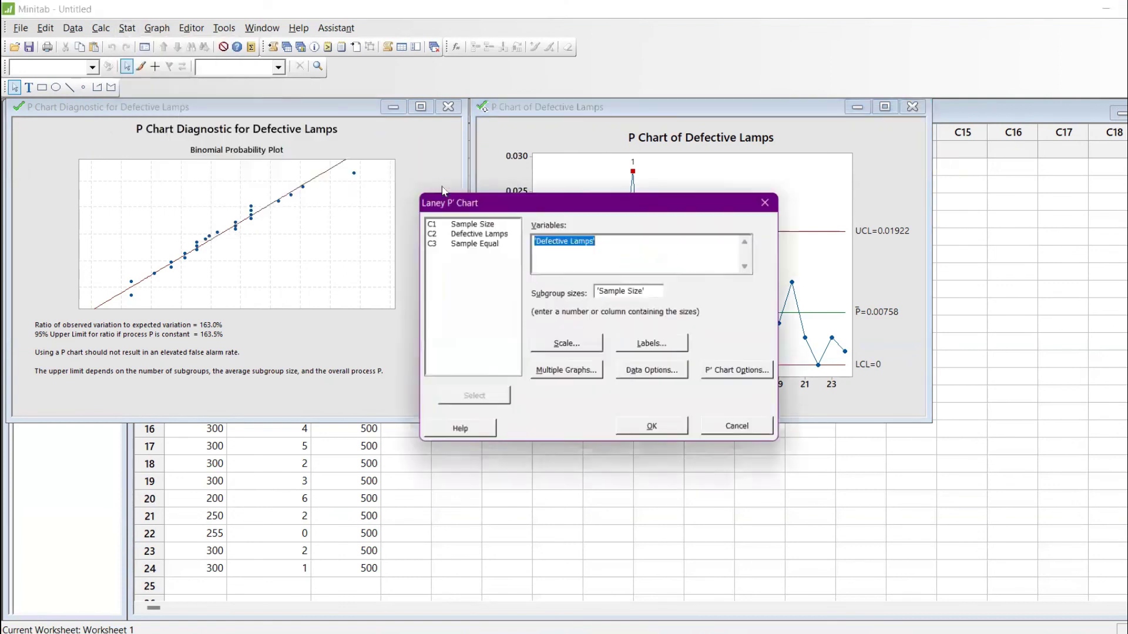
click(657, 429)
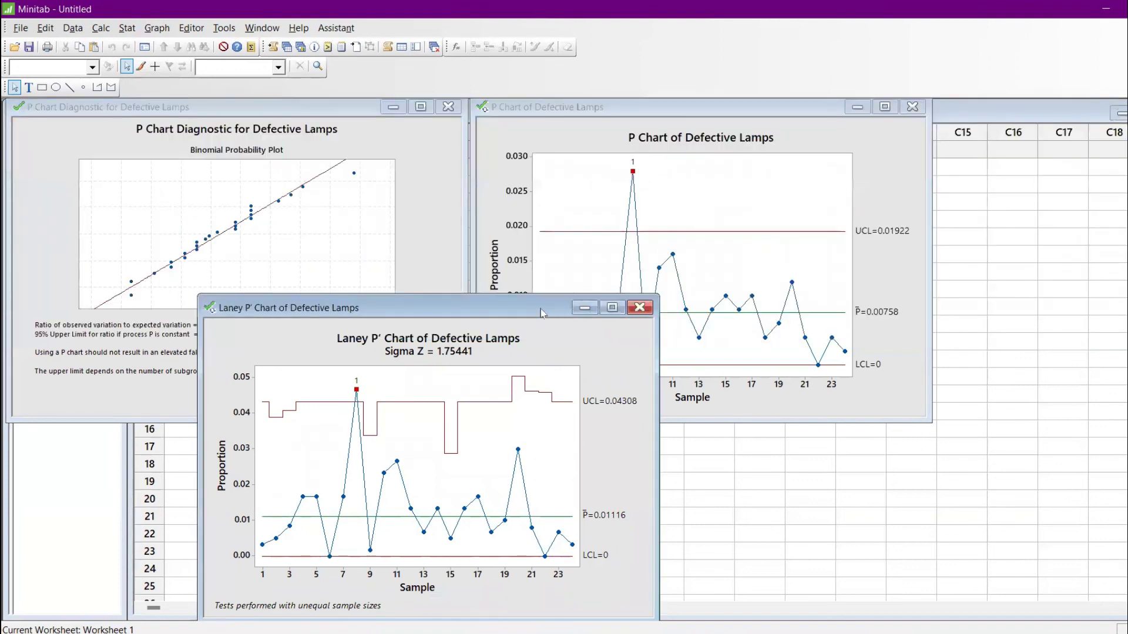
- Move the Laney P' chart aside, then shrink the P Chart Diagnostic and P chart windows and place them side by side
drag(573, 308, 523, 395)
click(448, 387)
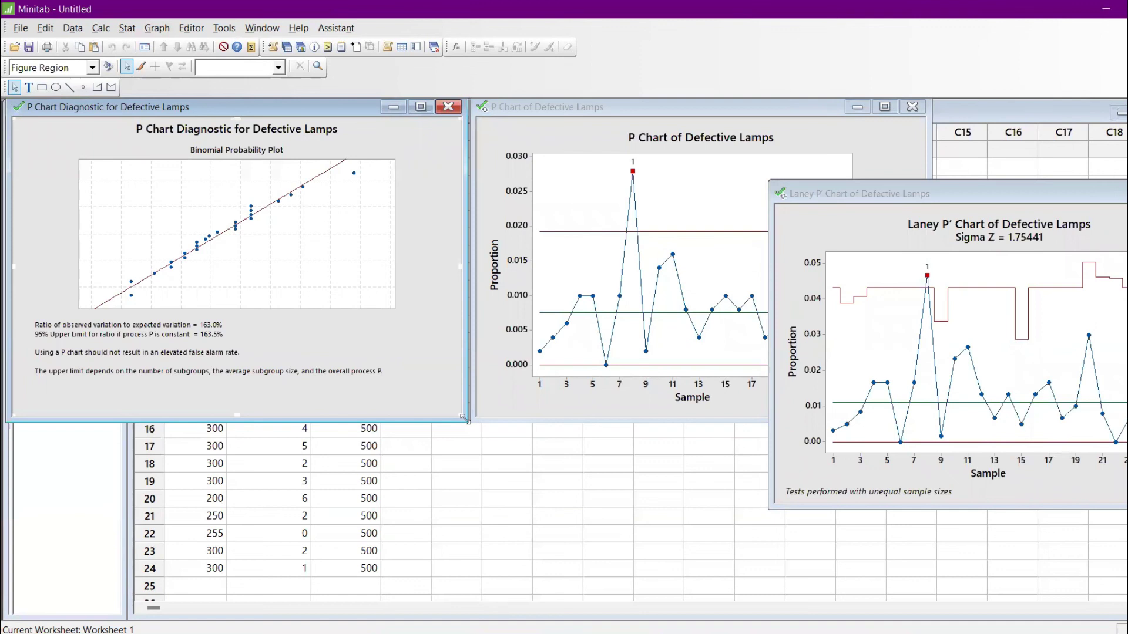
drag(465, 418, 382, 365)
drag(600, 114, 521, 105)
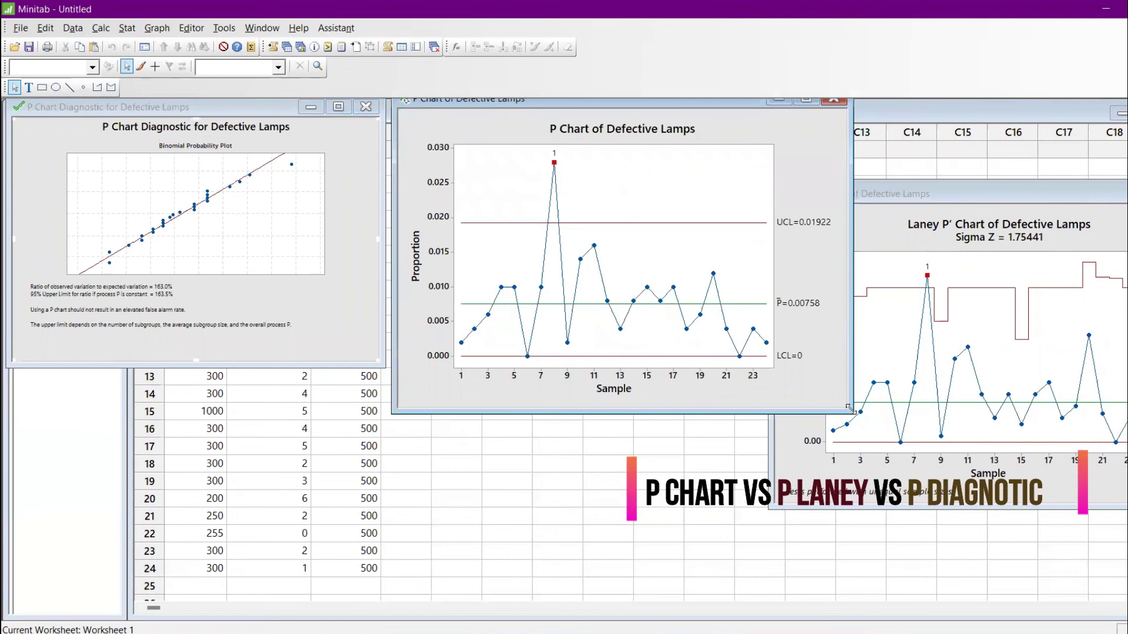
drag(848, 407, 770, 365)
- Shrink the Laney P' chart window and place it below the P Chart Diagnostic and P chart
click(920, 200)
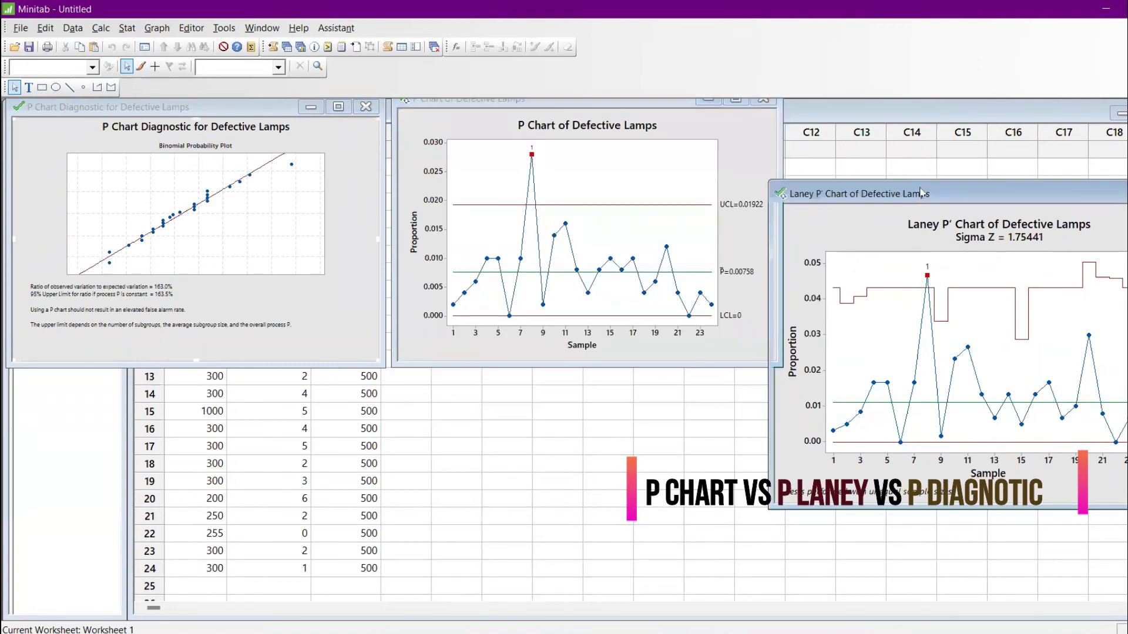
drag(920, 194, 775, 111)
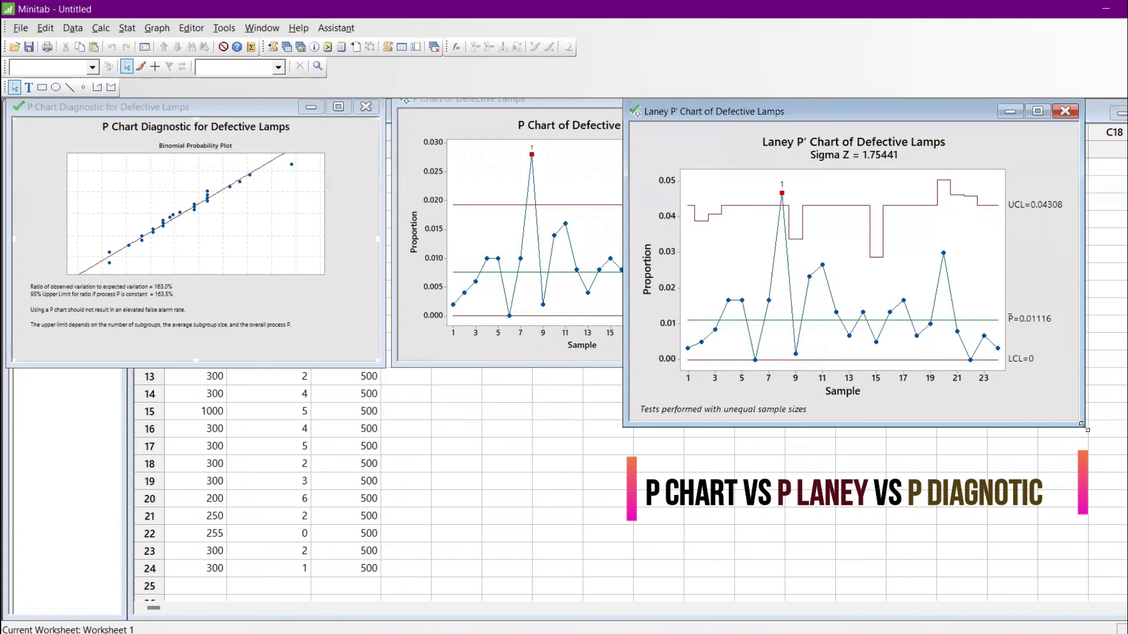
drag(825, 108, 650, 200)
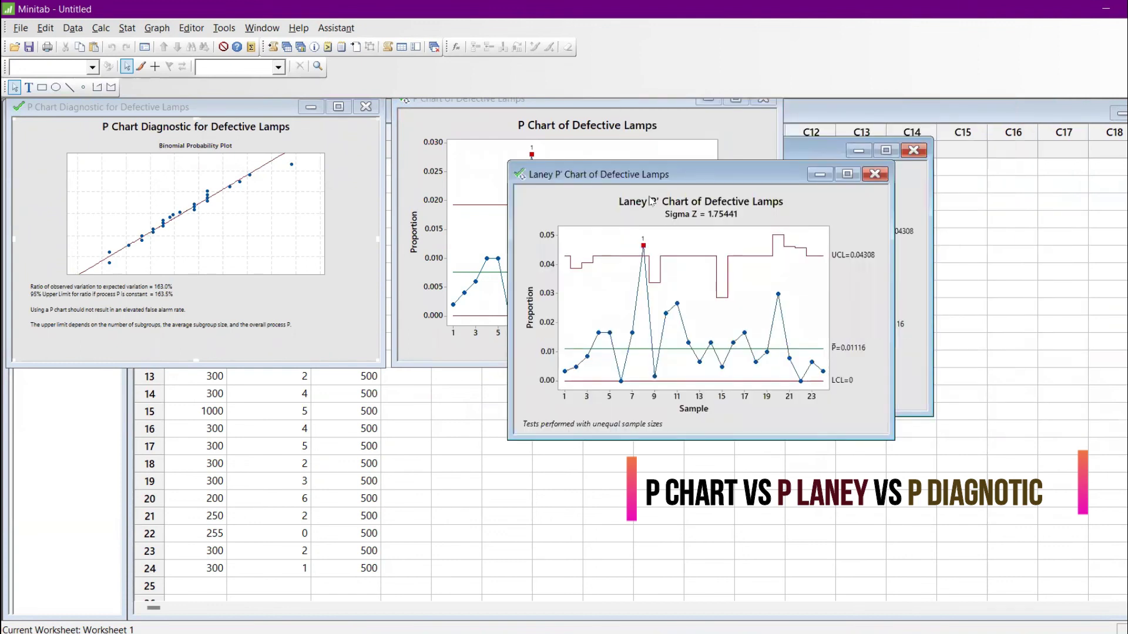
drag(710, 173, 415, 355)
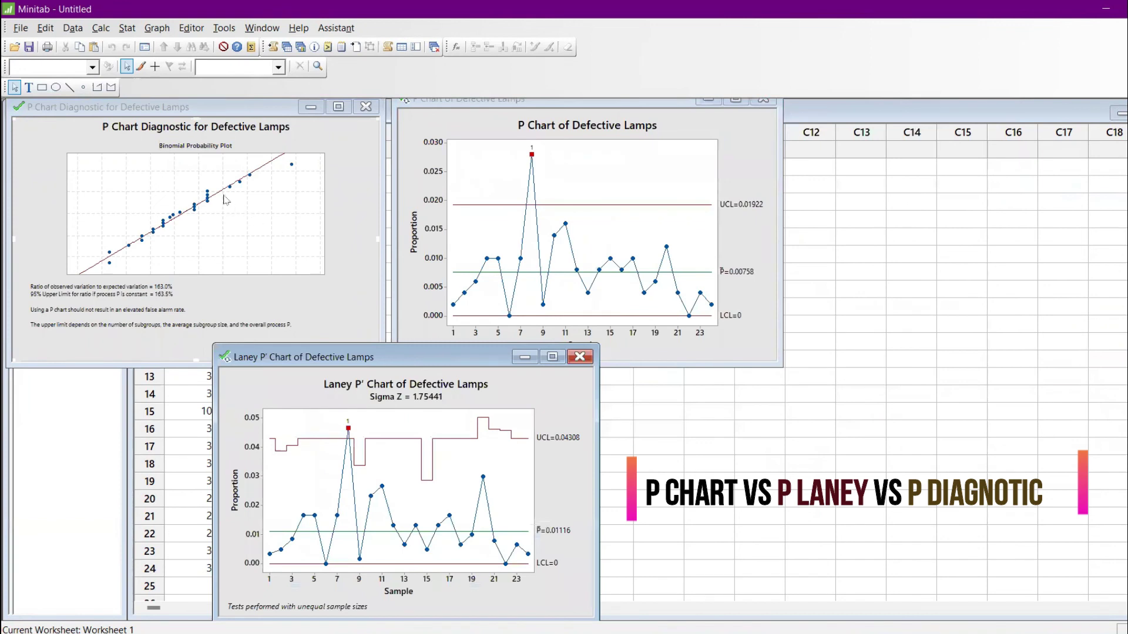